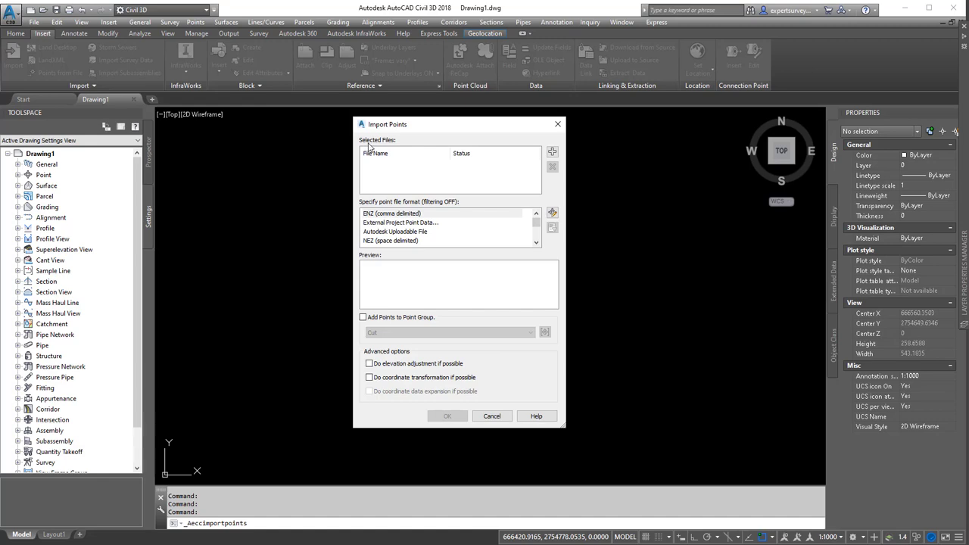
Step: Browse for a source file for the point import and select Sample.csv in the Sample folder
click(552, 152)
click(380, 191)
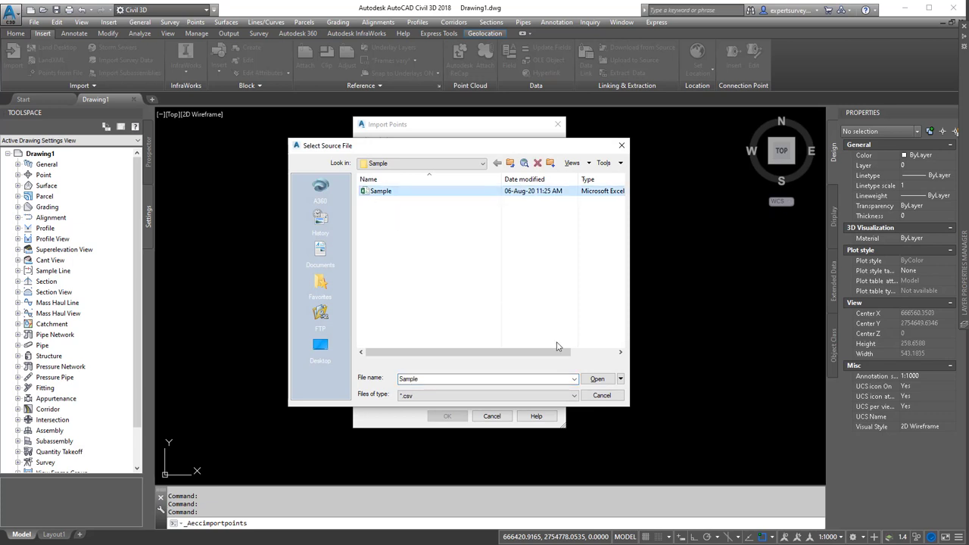
click(603, 384)
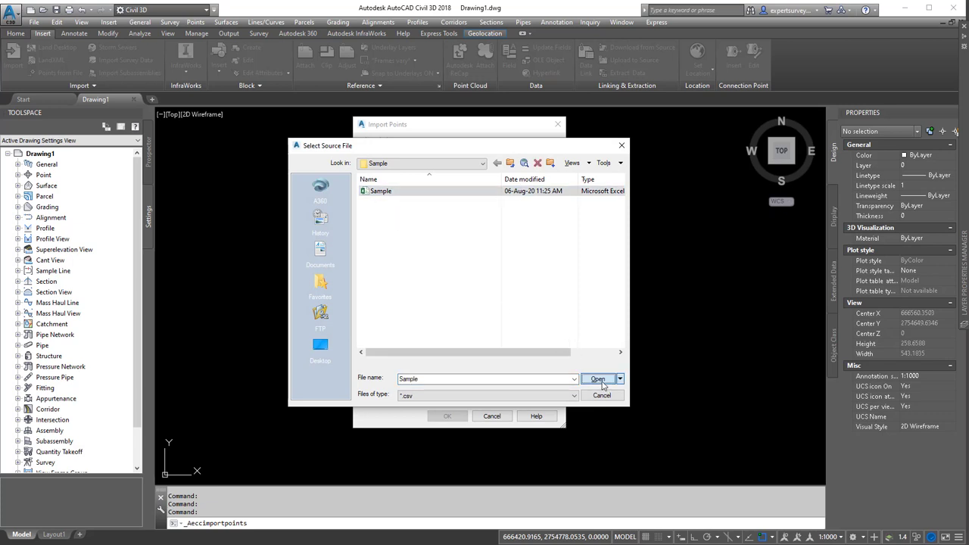
Step: Open Sample.csv in Excel from the file chooser to check its column order, and close it again
right_click(388, 197)
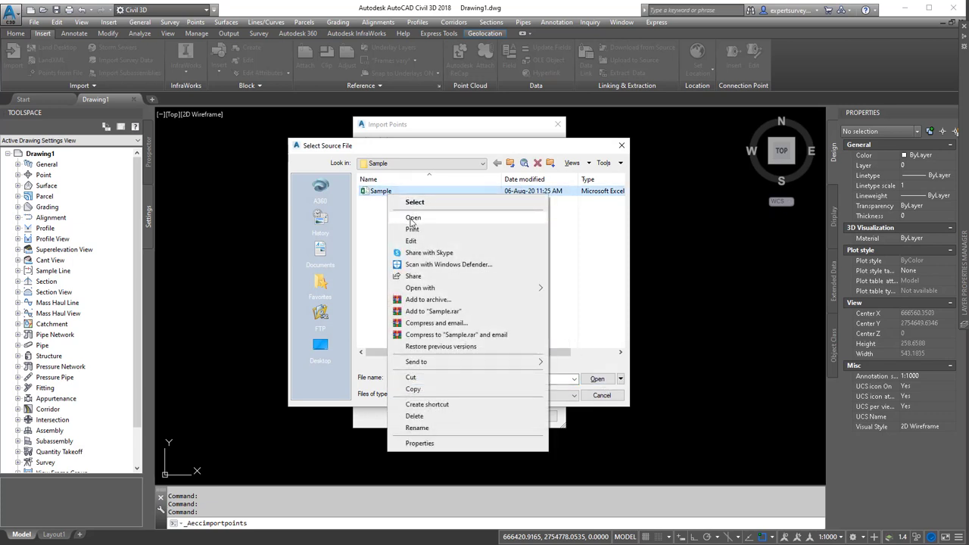
click(412, 218)
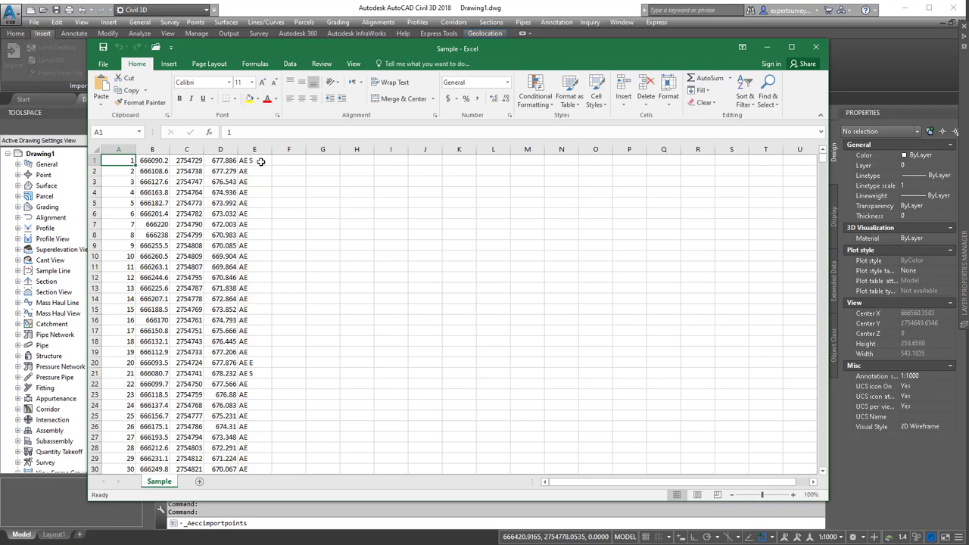
click(812, 50)
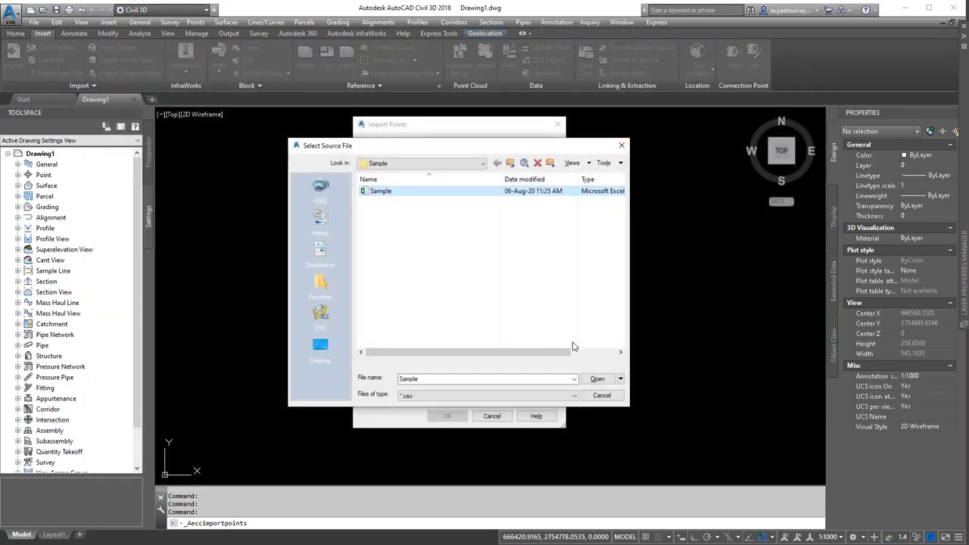
Step: Load Sample.csv with the PENZD (comma delimited) format and import its points
click(597, 379)
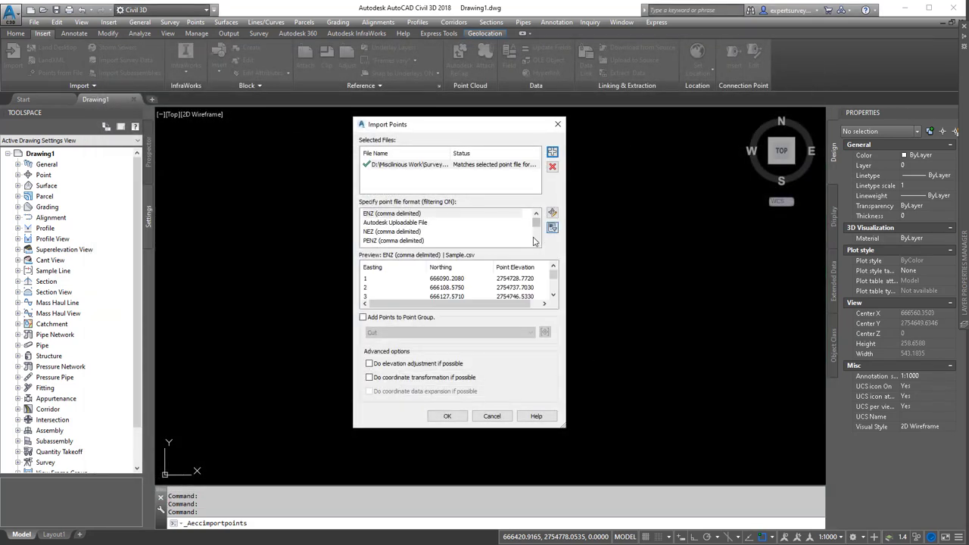
scroll(534, 241, down, 3)
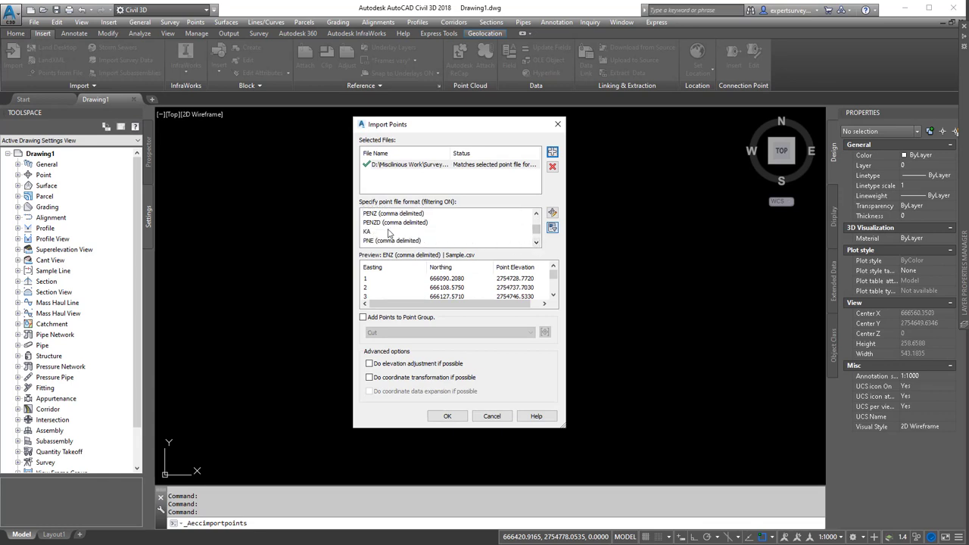
click(391, 224)
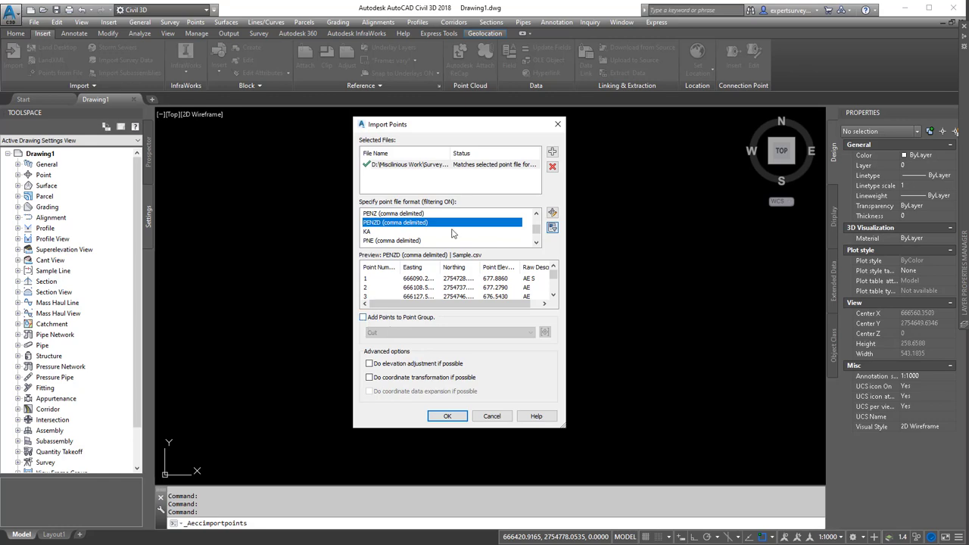
click(453, 421)
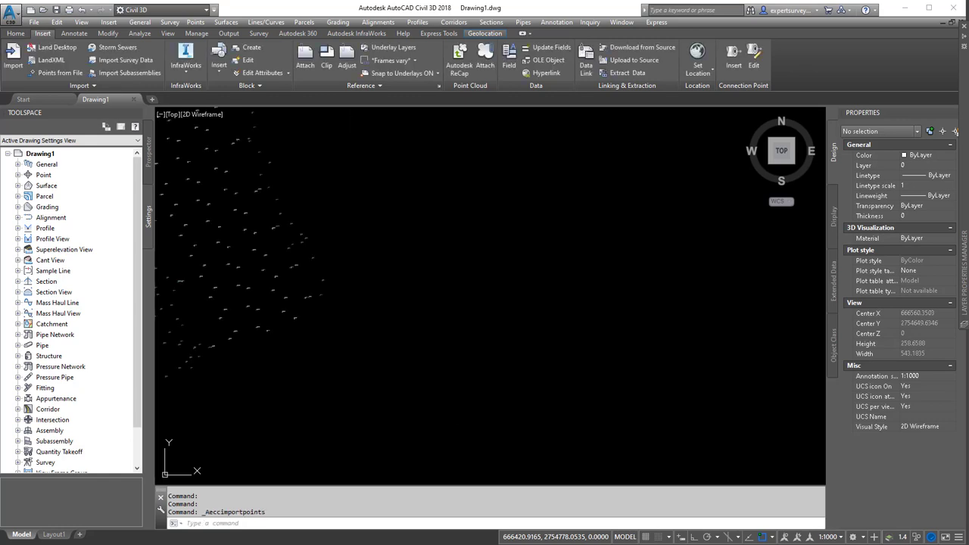
Step: Examine the full extent of the imported points and the layers in the Layer Properties Manager
scroll(489, 319, down, 2)
middle_drag(489, 319, 584, 365)
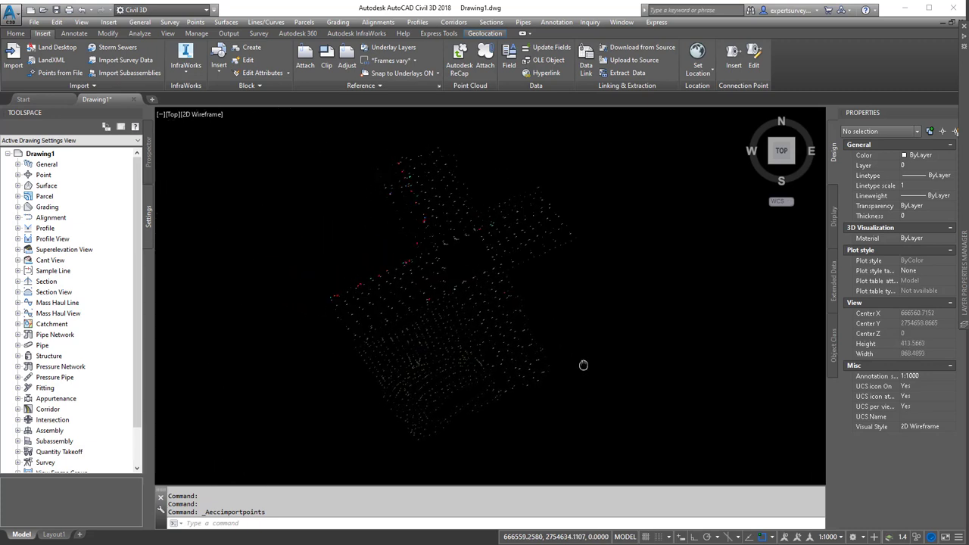
scroll(448, 291, up, 2)
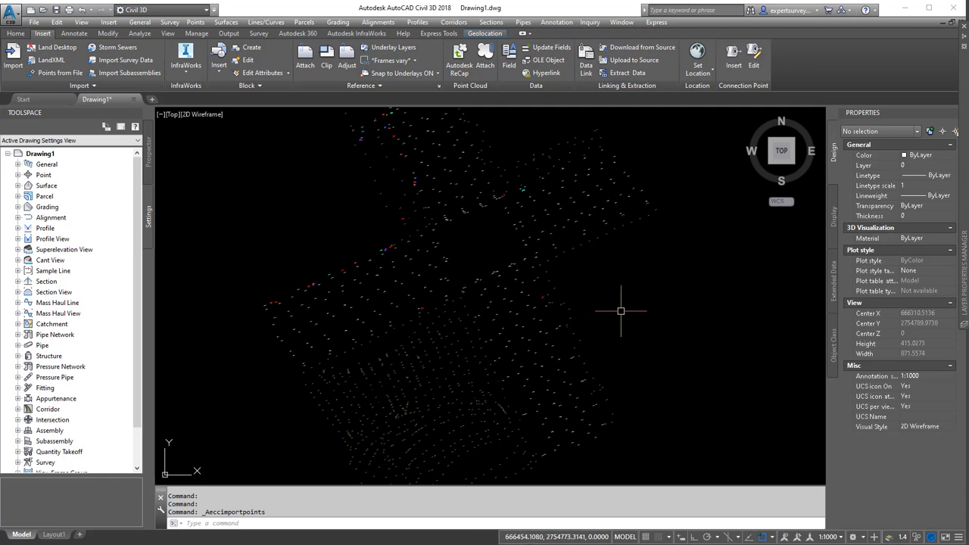
mouse_move(965, 206)
scroll(713, 225, down, 6)
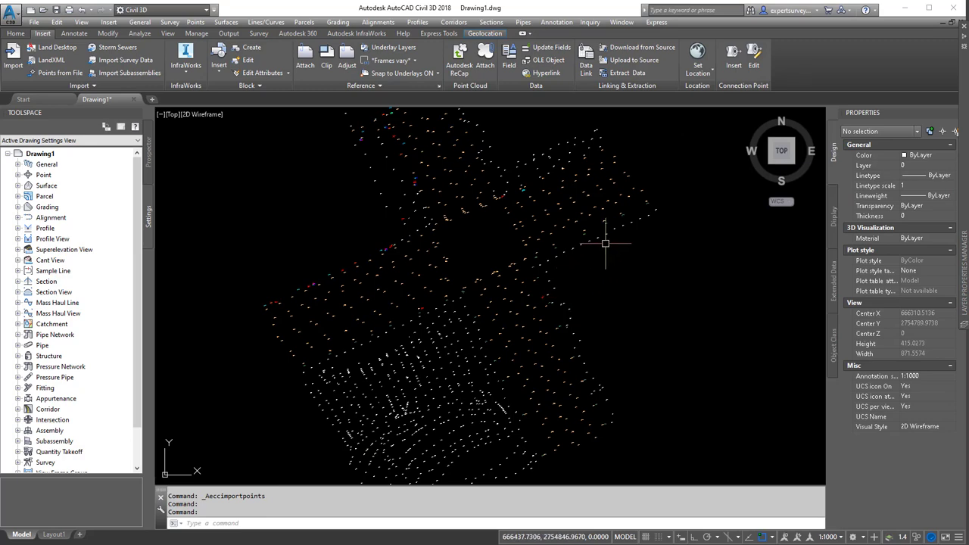
Step: Examine the elevation and description labels of the SH, RE and L points in the southern and central survey area
middle_drag(514, 334, 539, 269)
scroll(466, 251, up, 12)
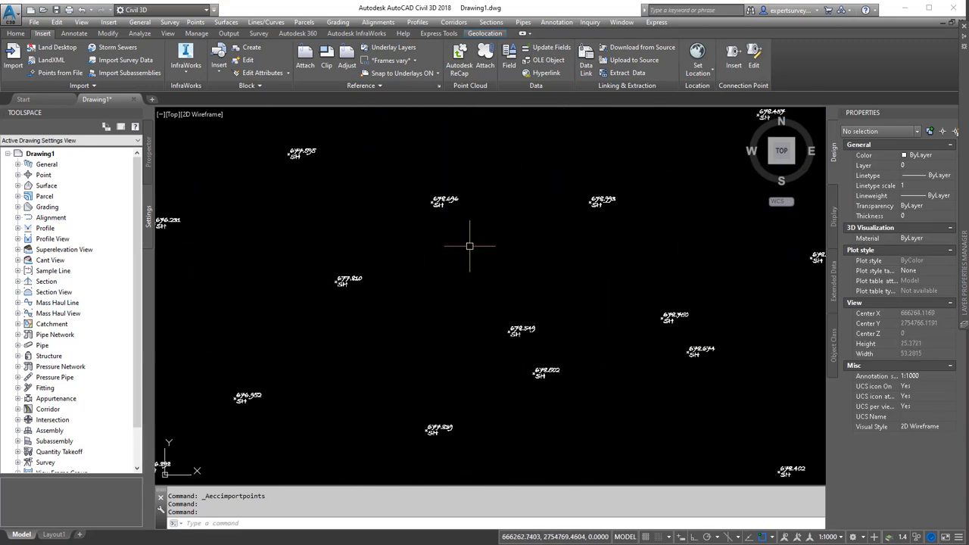
middle_drag(463, 271, 467, 284)
scroll(466, 285, down, 5)
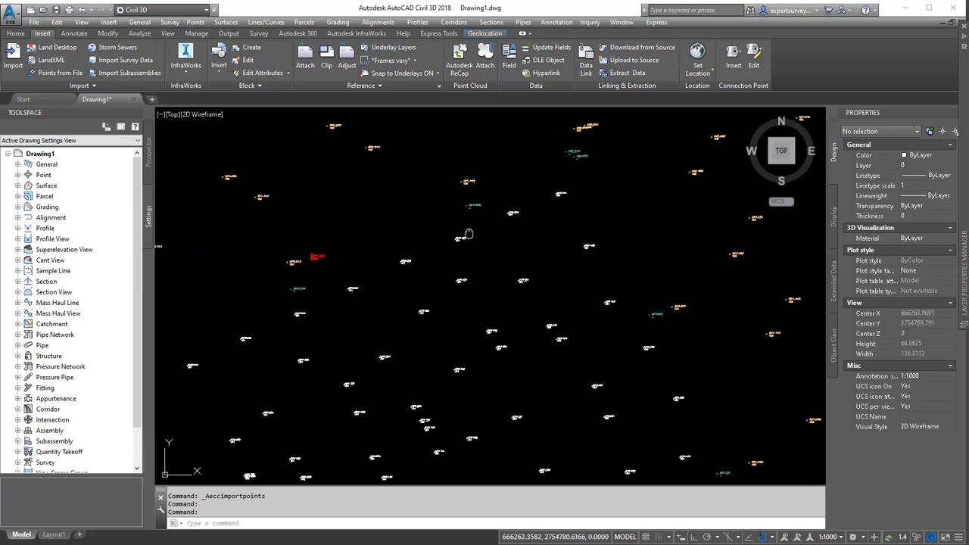
scroll(512, 300, up, 6)
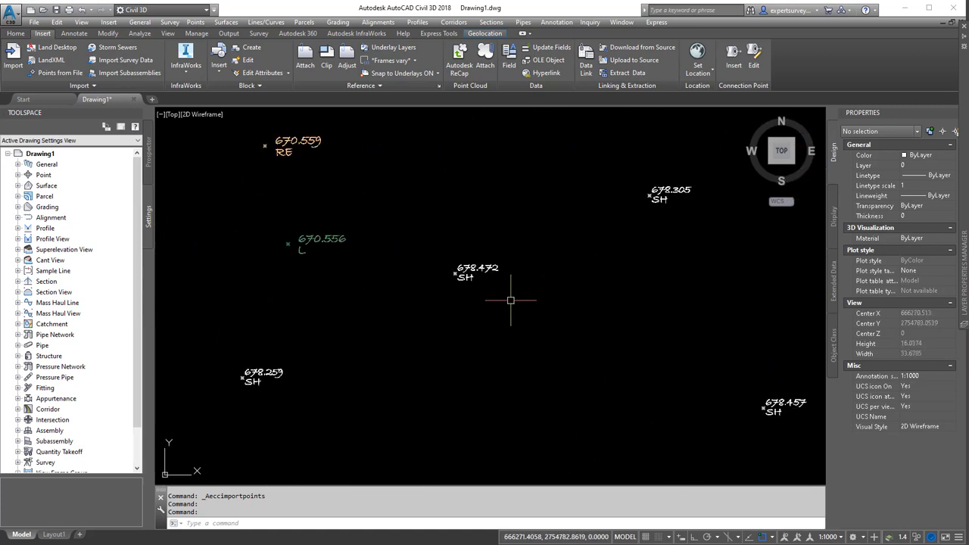
middle_drag(398, 284, 524, 294)
scroll(568, 296, down, 8)
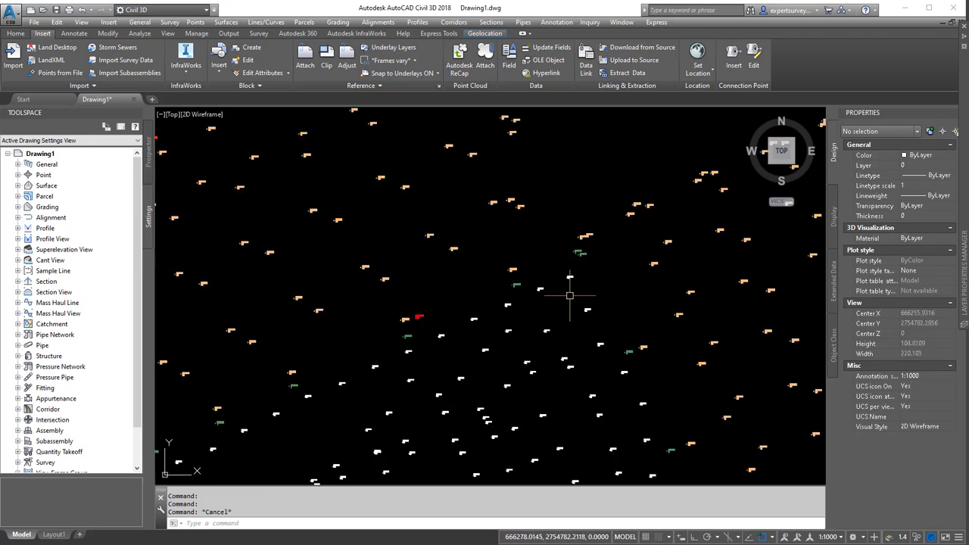
middle_drag(575, 244, 575, 366)
scroll(413, 242, down, 4)
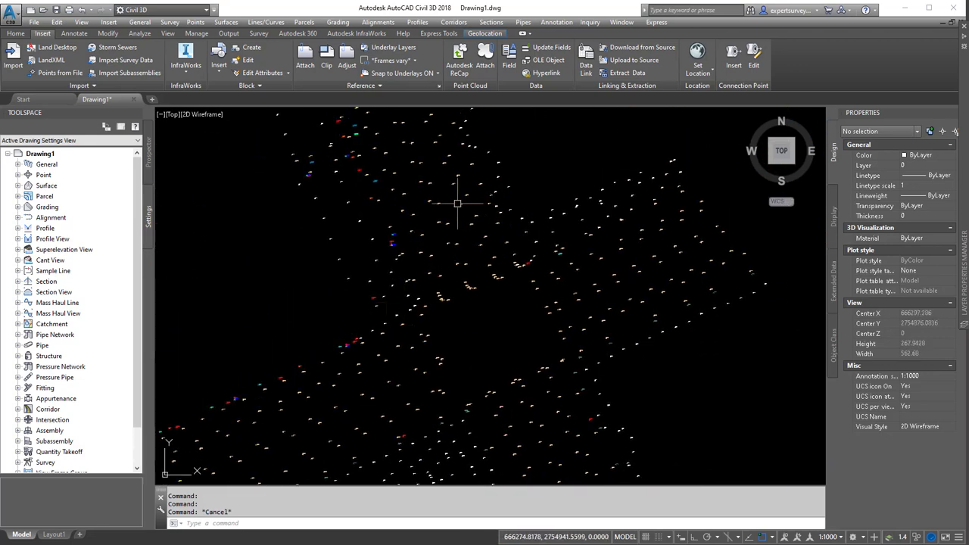
scroll(457, 203, down, 3)
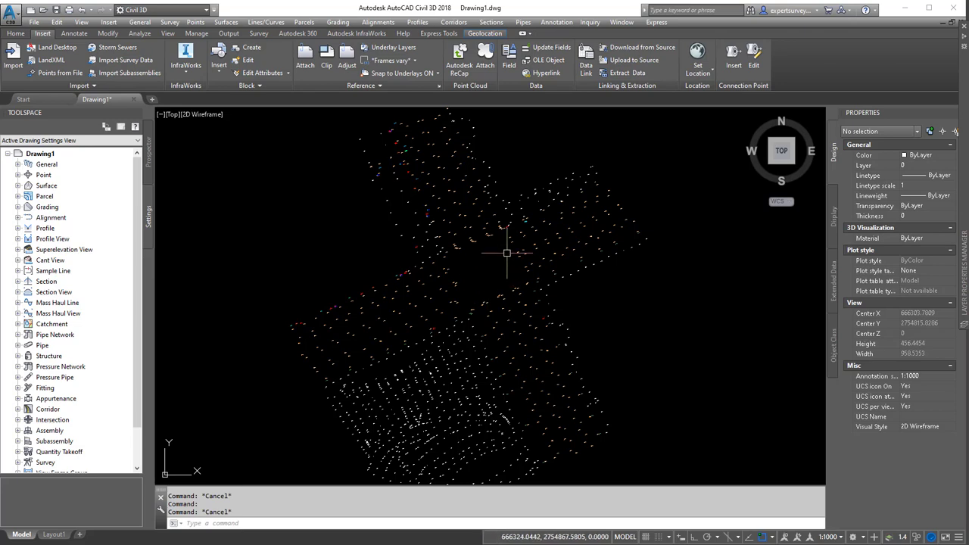
Step: Inspect the AD, valve and fire hydrant symbols and the nearby RE and SH point labels in the northern survey area
scroll(409, 225, up, 10)
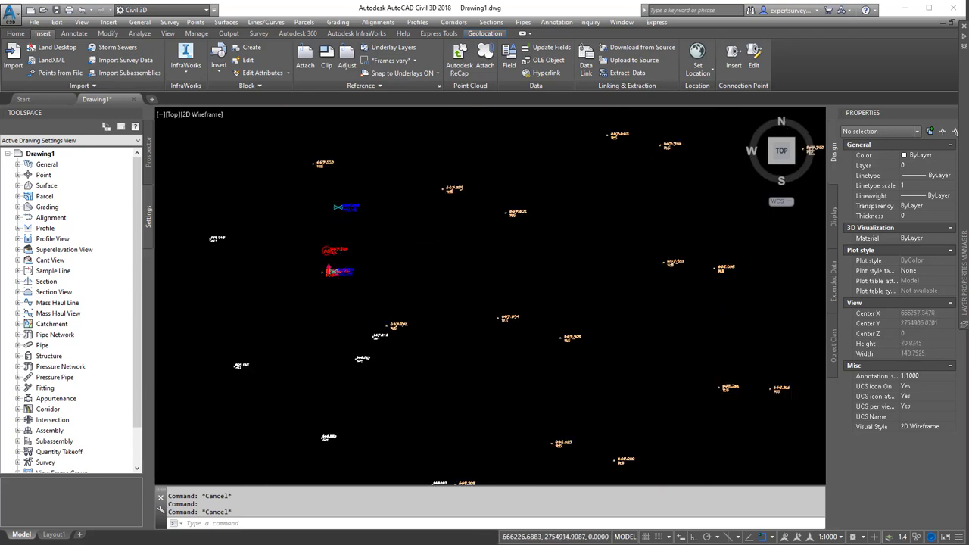
scroll(322, 241, up, 12)
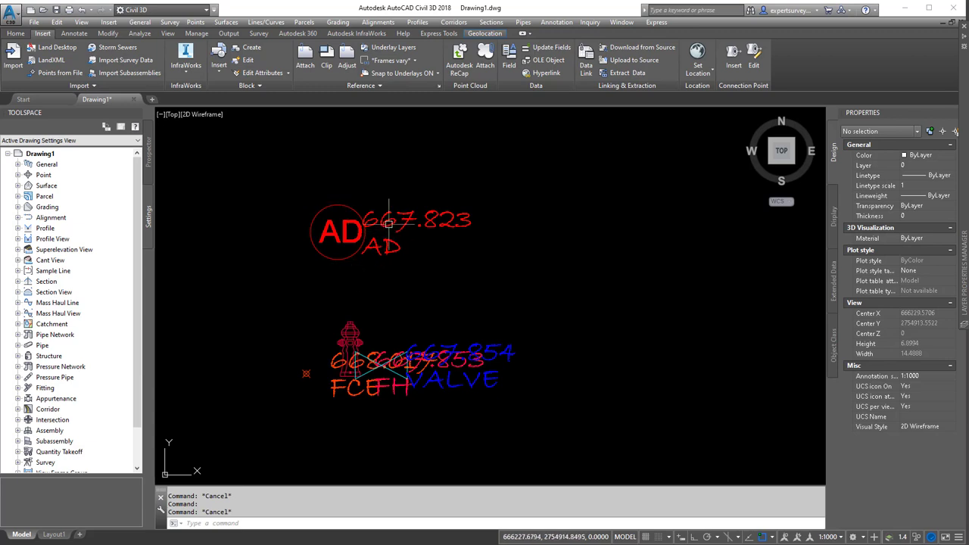
scroll(388, 224, down, 4)
middle_drag(401, 210, 350, 386)
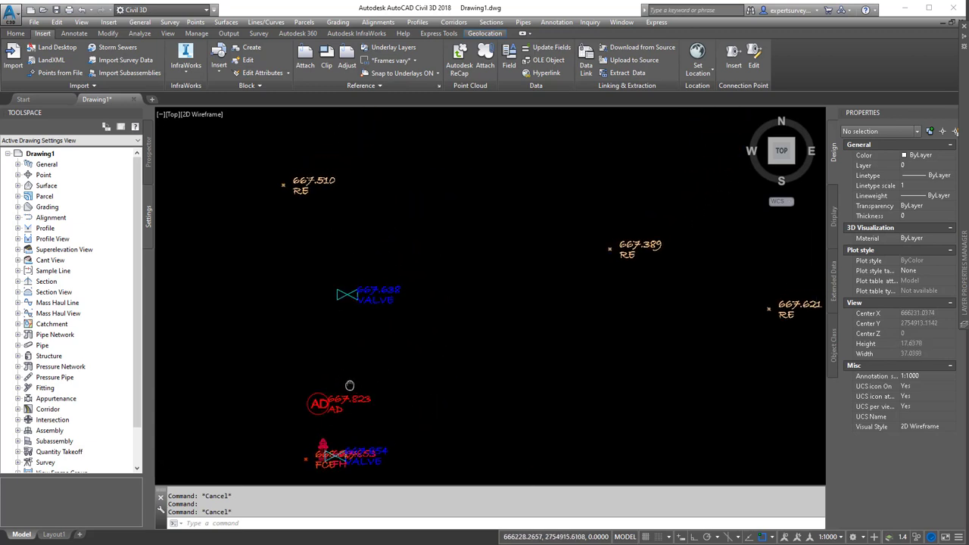
scroll(646, 264, up, 5)
middle_drag(648, 262, 550, 336)
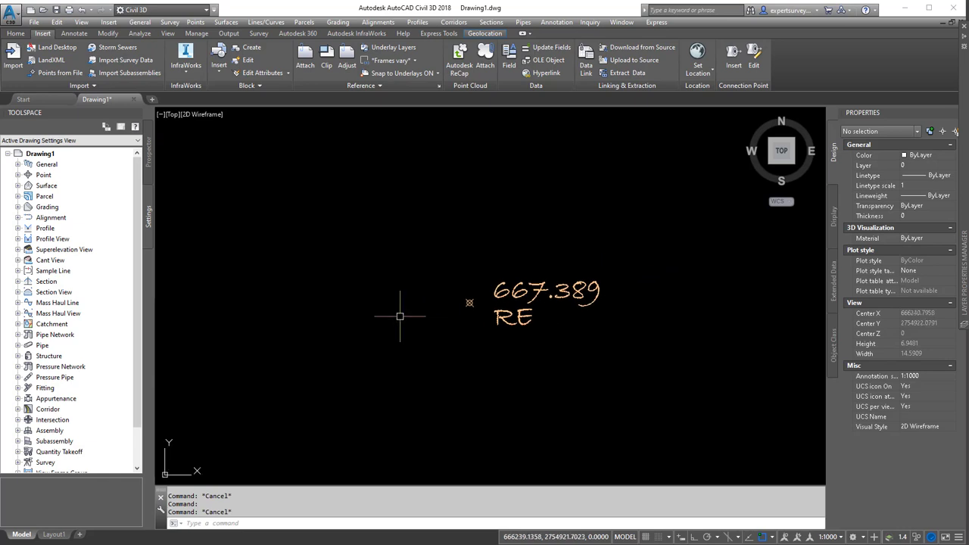
scroll(401, 318, down, 8)
scroll(599, 197, up, 5)
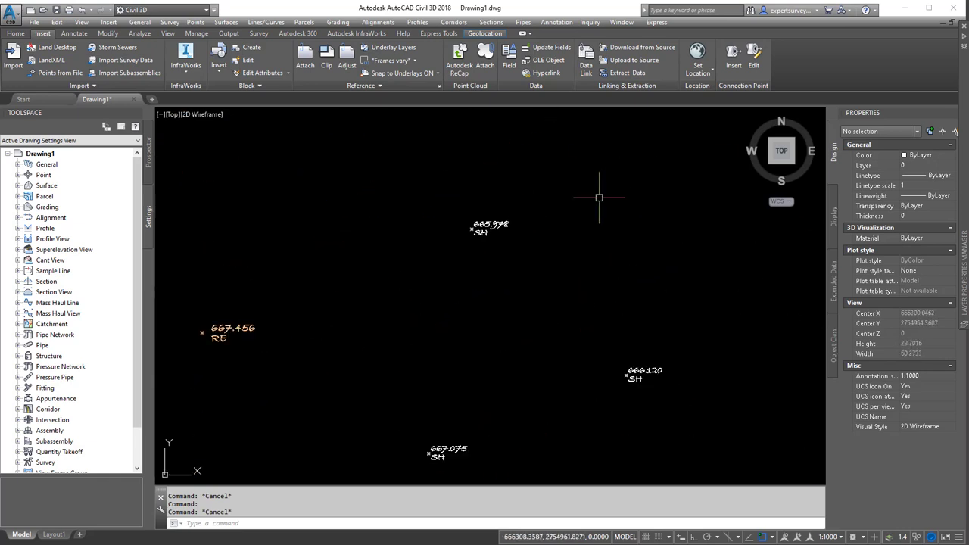
scroll(594, 202, up, 5)
middle_drag(434, 268, 589, 251)
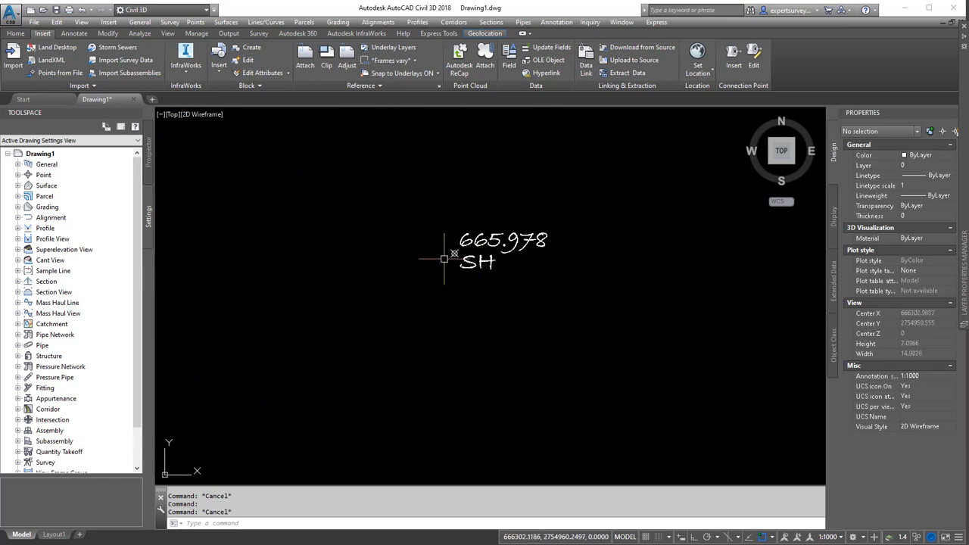
scroll(564, 249, down, 9)
scroll(399, 263, up, 4)
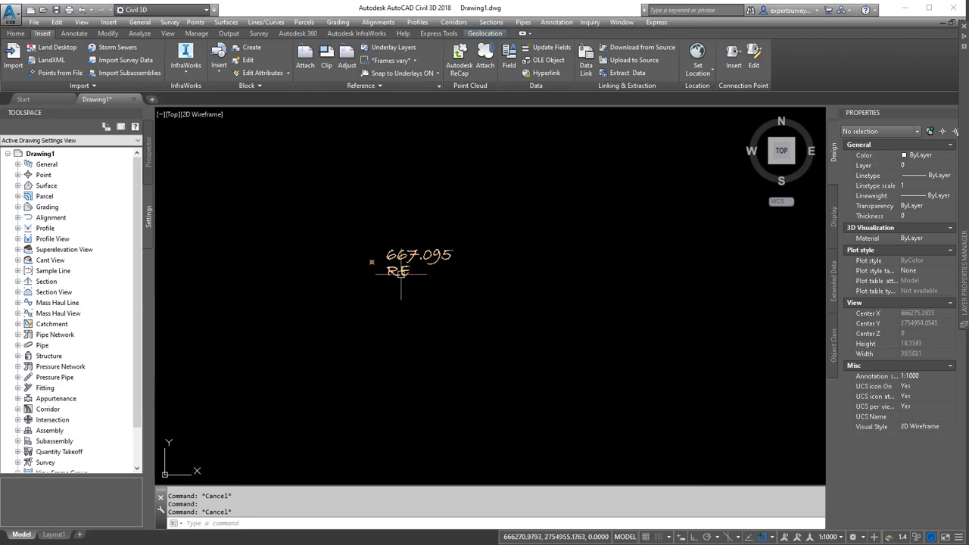
middle_drag(399, 286, 640, 255)
scroll(632, 257, down, 11)
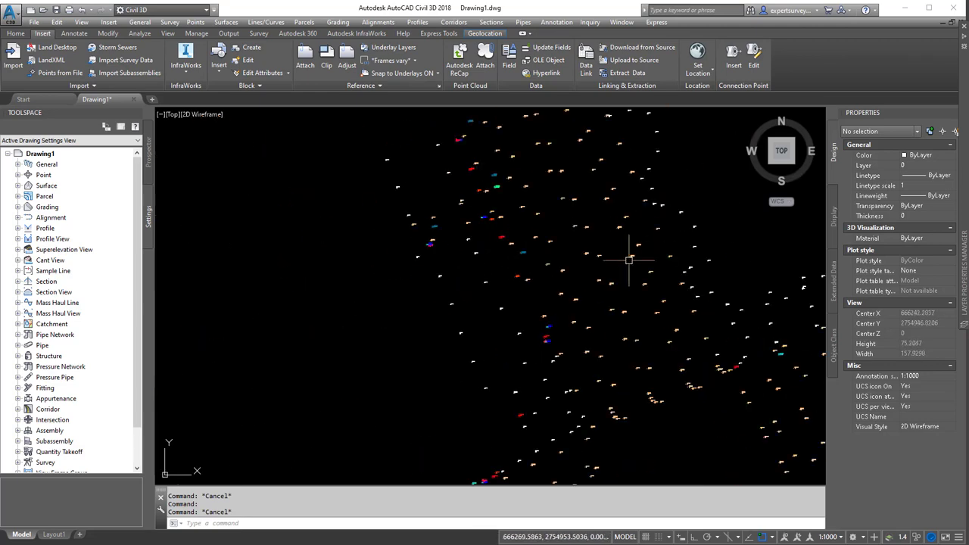
Step: Inspect the marker symbols and labels of the SWMH, RWMH, FCE and AD points near the northwest edge
scroll(503, 212, up, 9)
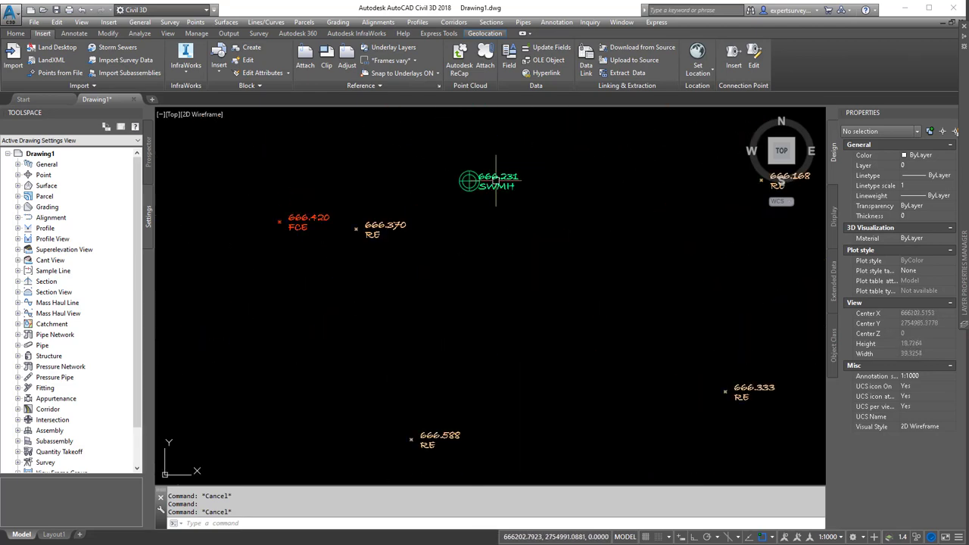
middle_drag(492, 222, 492, 306)
scroll(558, 223, down, 5)
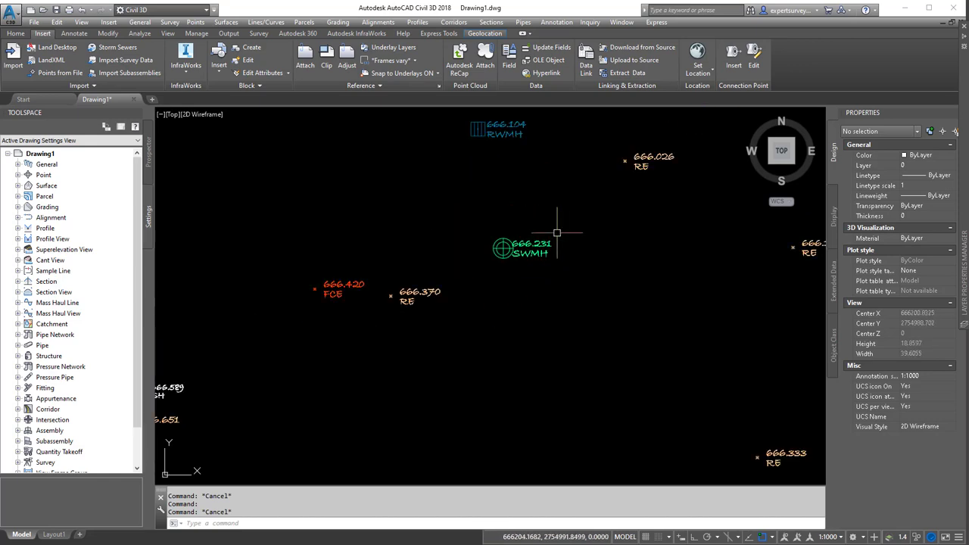
scroll(424, 277, up, 4)
scroll(449, 323, down, 5)
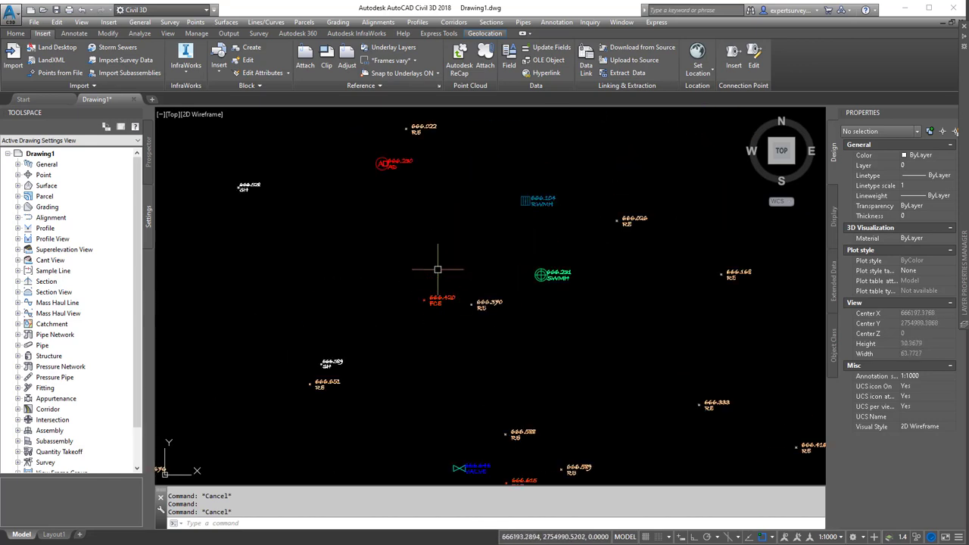
scroll(401, 178, up, 2)
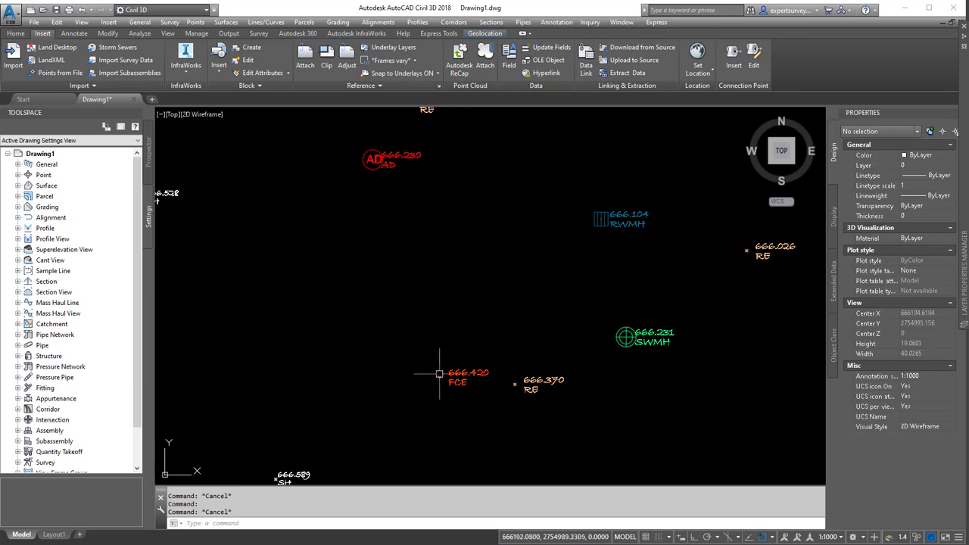
scroll(383, 155, up, 4)
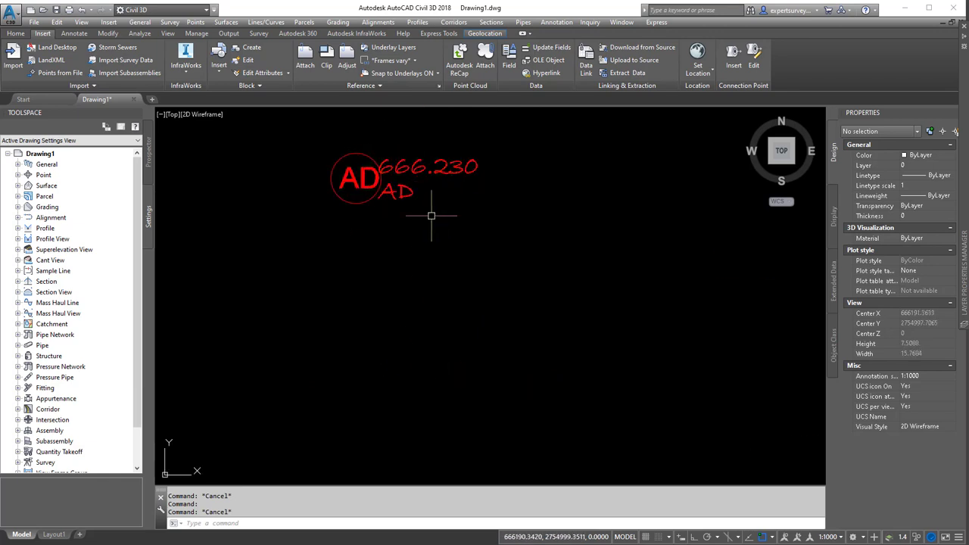
scroll(378, 227, down, 3)
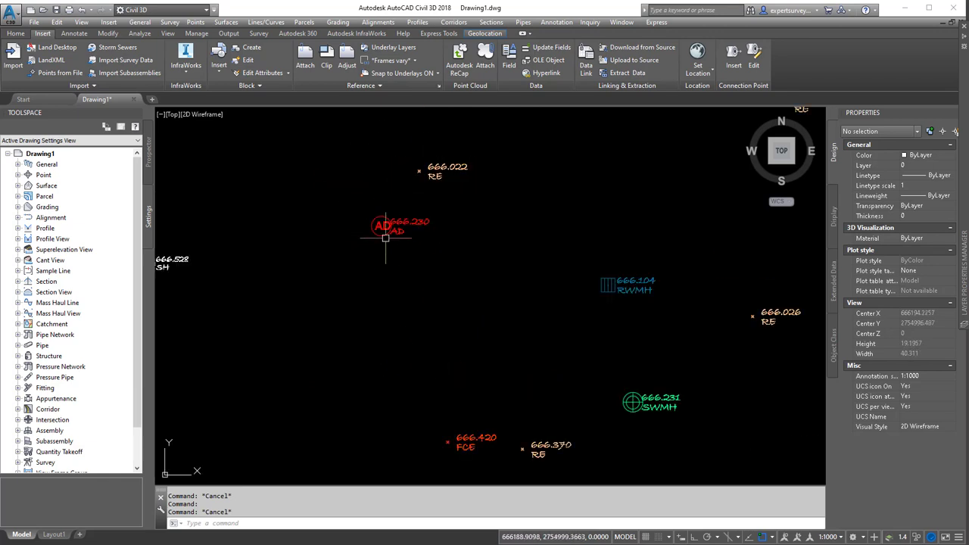
Step: Select the VALVE point beside the FH fire hydrant to view its point properties
scroll(385, 223, down, 2)
scroll(424, 187, down, 4)
scroll(416, 171, up, 5)
scroll(401, 170, up, 5)
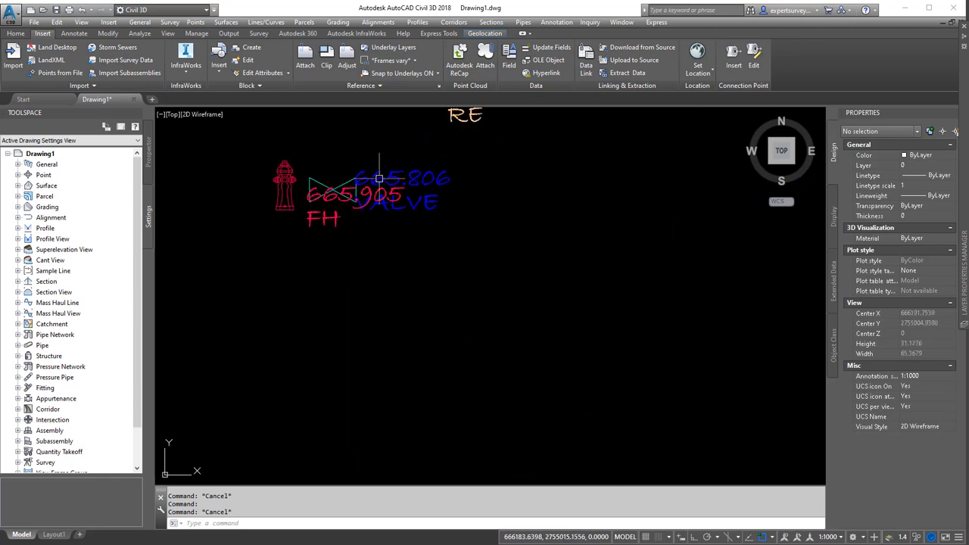
middle_drag(339, 233, 477, 245)
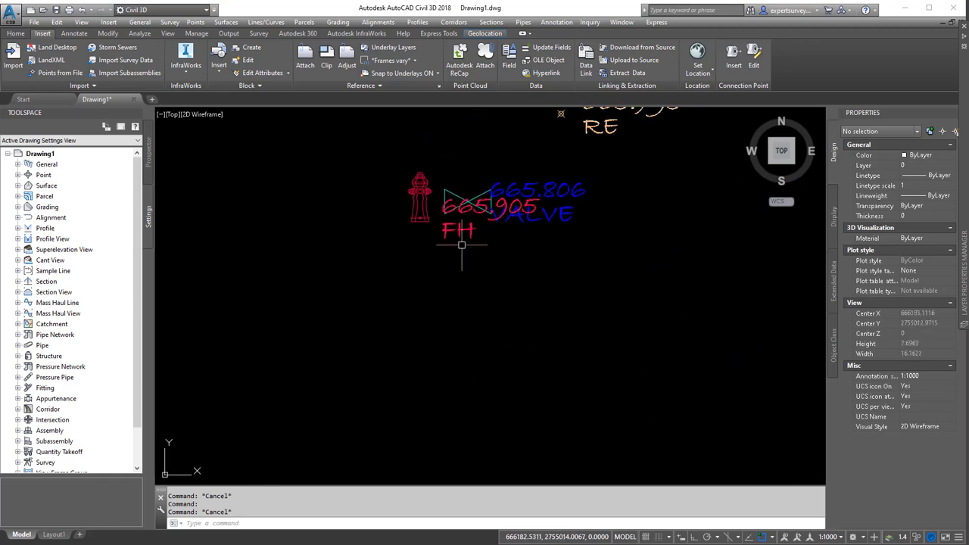
click(551, 219)
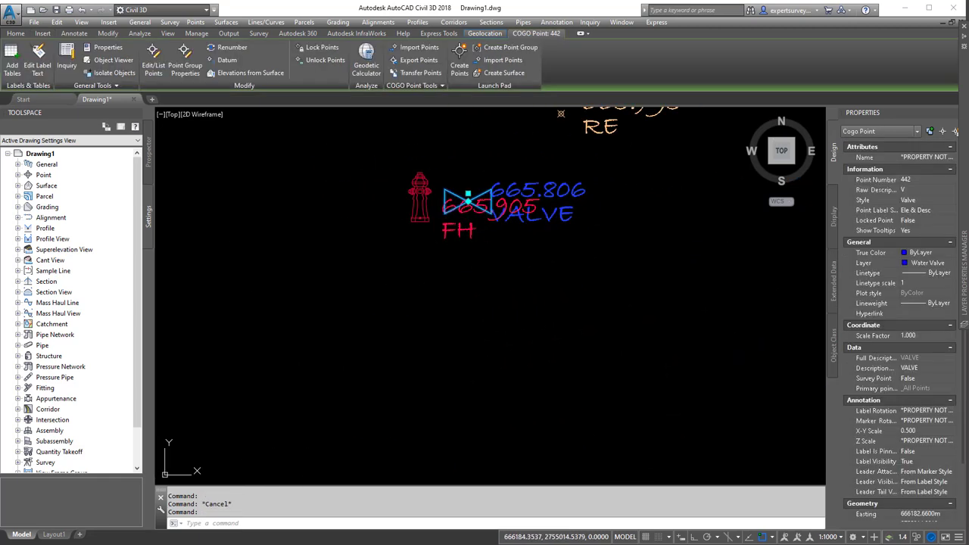
Step: Inspect the FH and RWMH point symbols and labels, and review the layout of the whole point survey
key(Escape)
click(470, 234)
key(Escape)
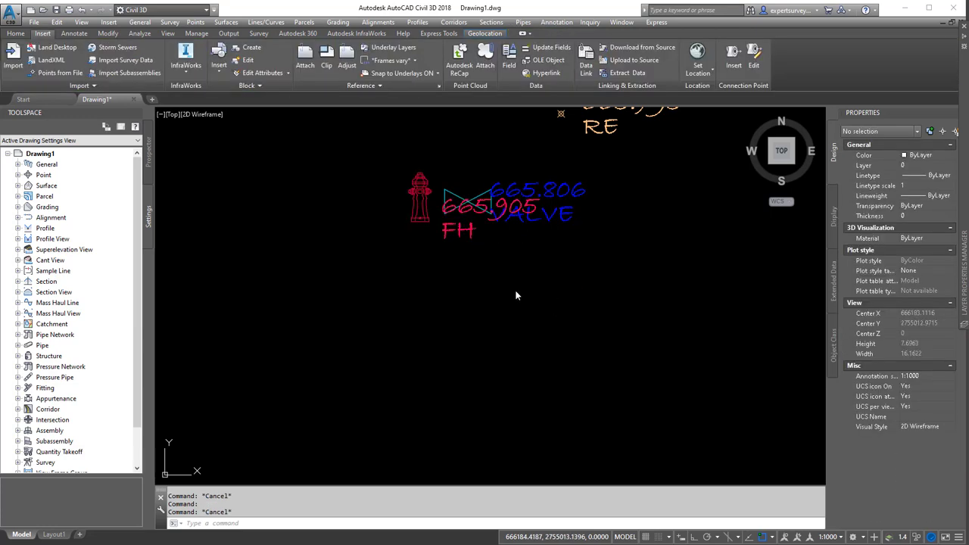
scroll(382, 275, down, 5)
scroll(420, 201, up, 8)
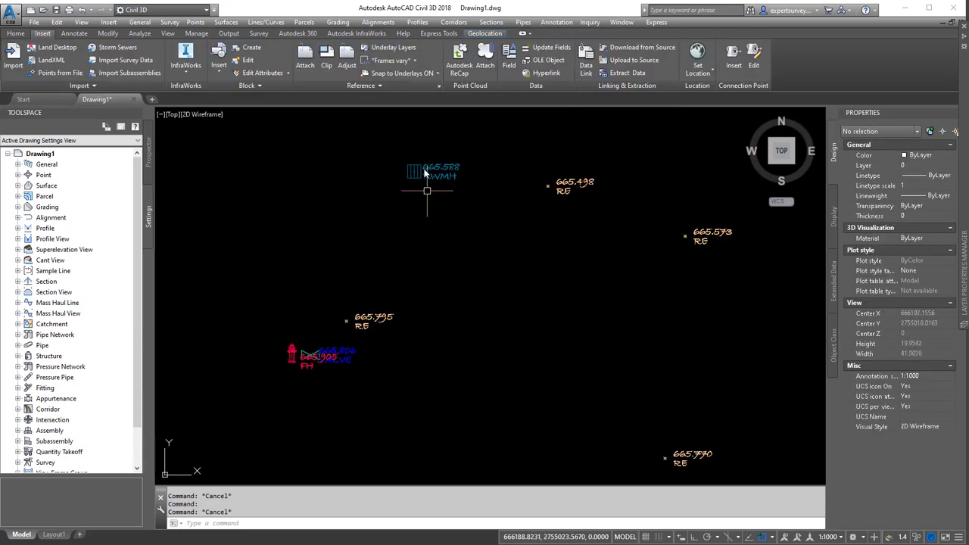
middle_drag(424, 168, 429, 193)
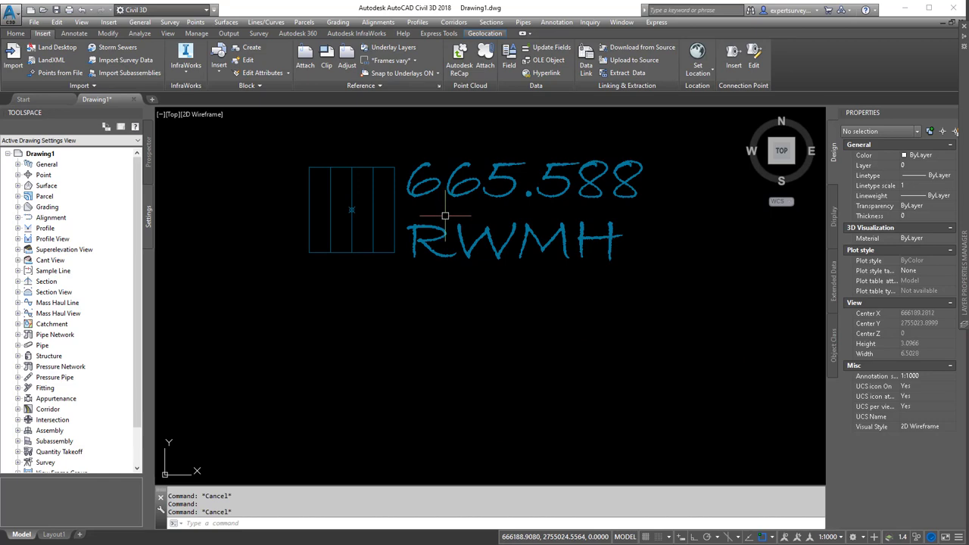
scroll(438, 210, down, 8)
scroll(485, 212, down, 6)
scroll(493, 387, up, 2)
middle_drag(479, 361, 445, 212)
scroll(467, 229, down, 4)
scroll(448, 225, down, 8)
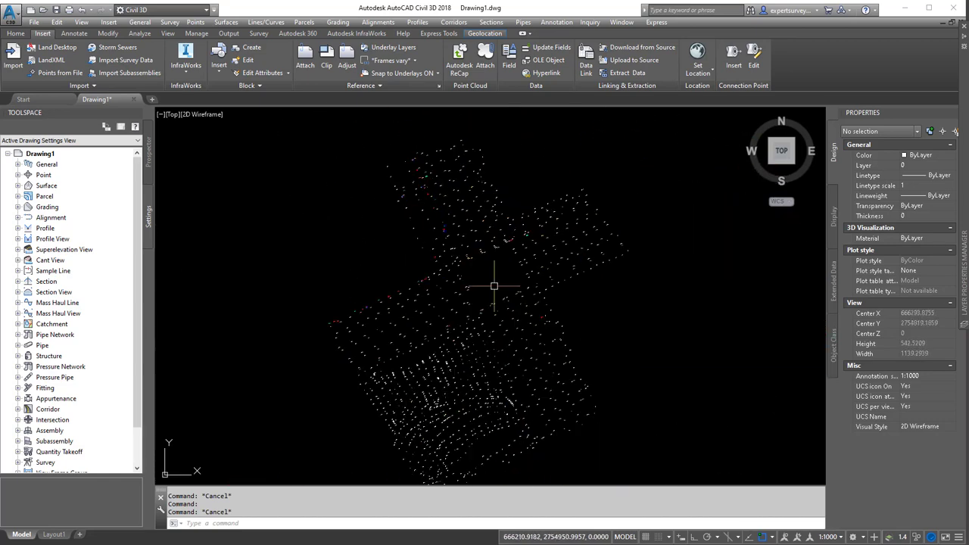
middle_drag(497, 283, 503, 315)
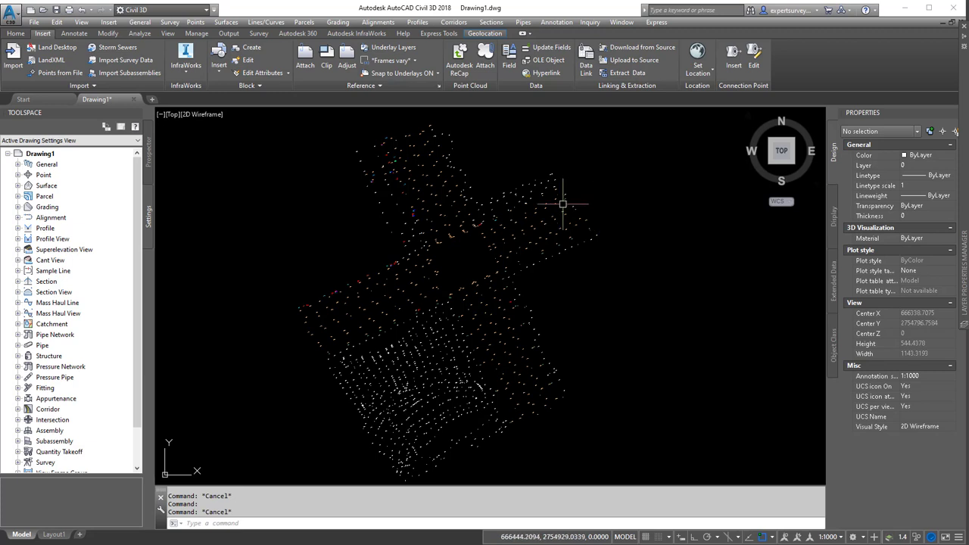
Step: Erase all the imported COGO points from the drawing
scroll(503, 206, down, 2)
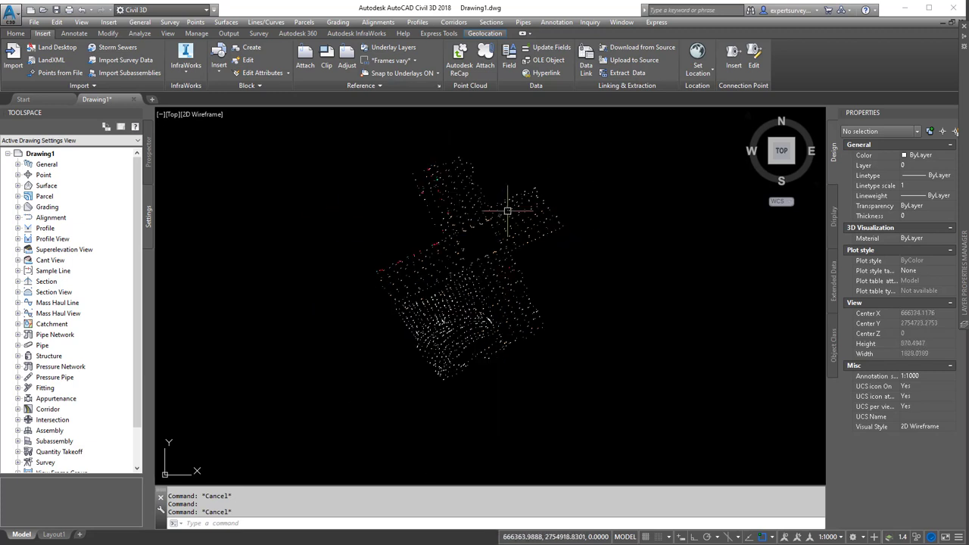
click(298, 138)
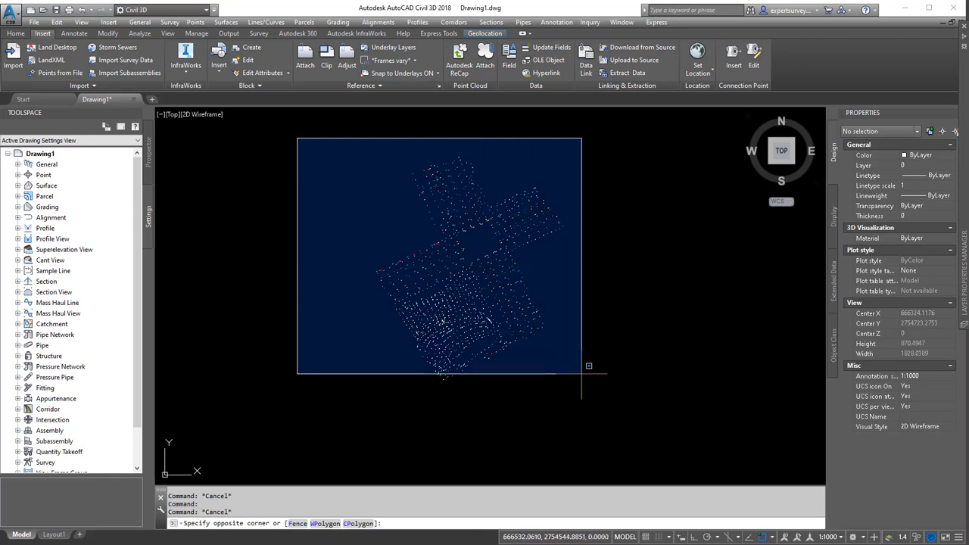
click(614, 421)
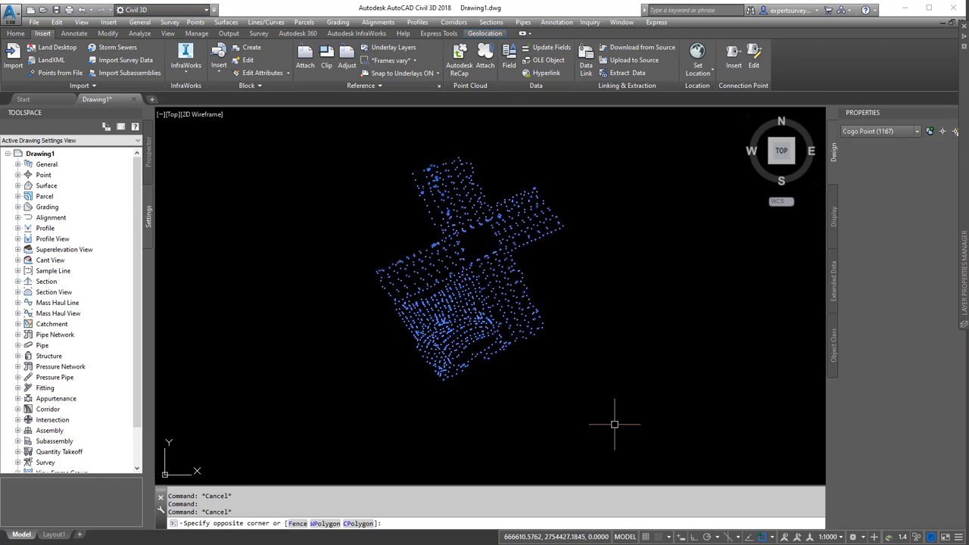
text(e)
key(Return)
Step: Delete the point description key sets "expert 01" and "EXPERT 01" from Drawing1
click(18, 175)
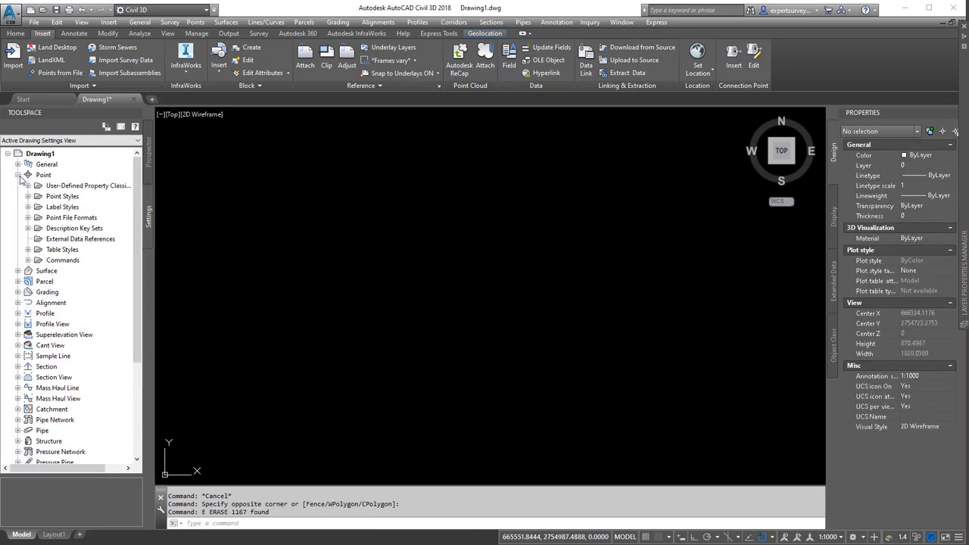
click(28, 228)
right_click(63, 240)
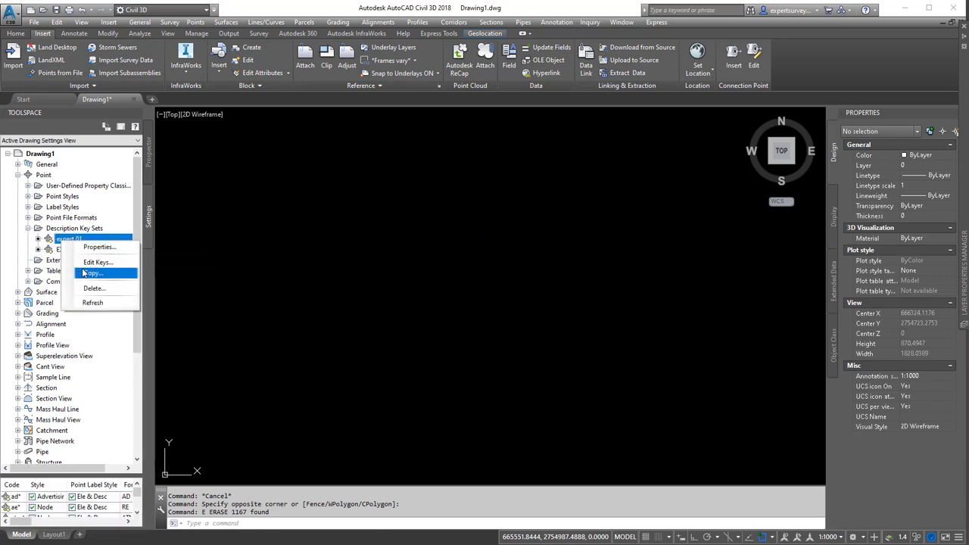
click(94, 288)
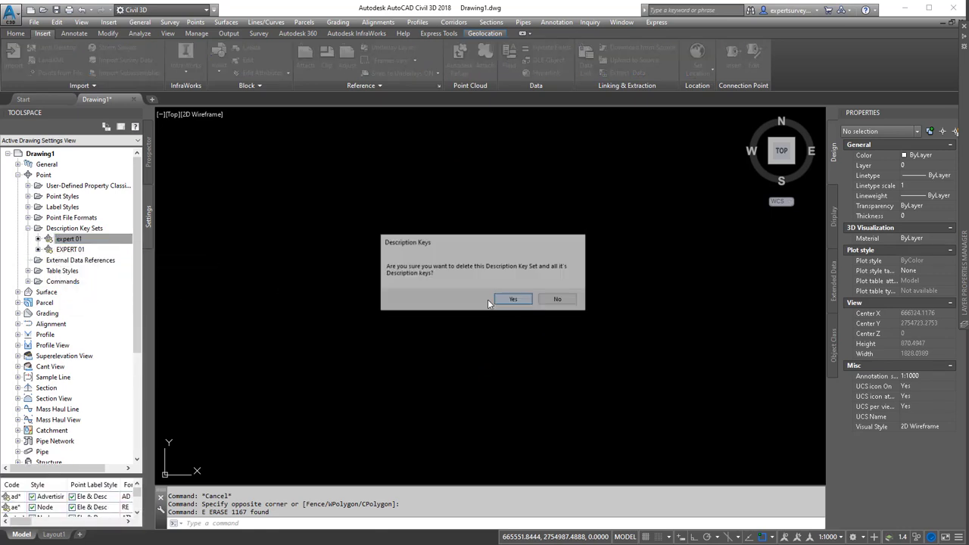
click(492, 299)
right_click(76, 240)
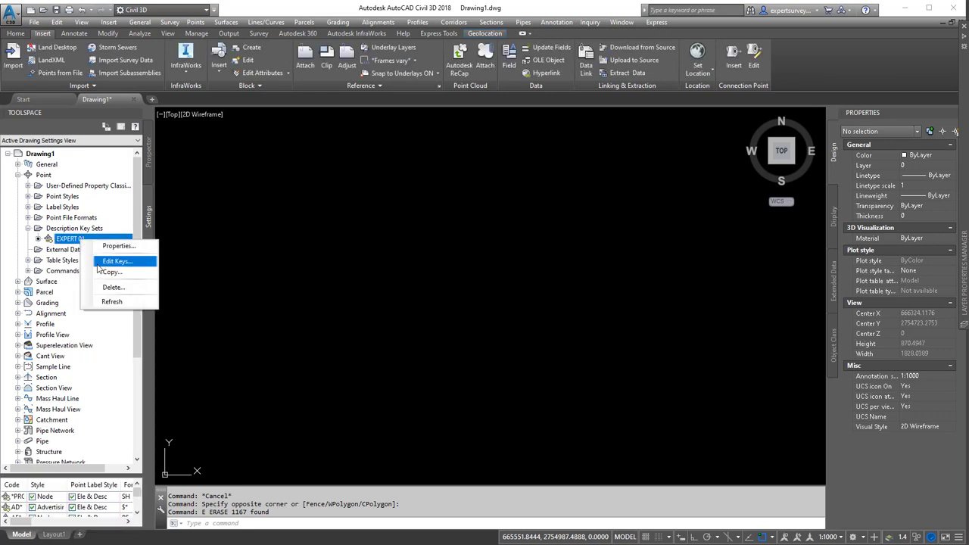
click(113, 287)
click(507, 301)
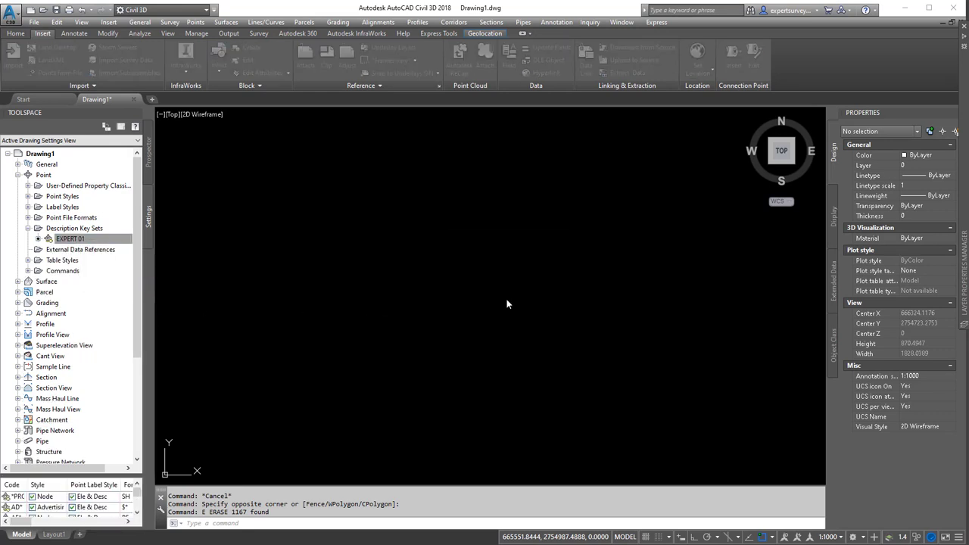
click(79, 228)
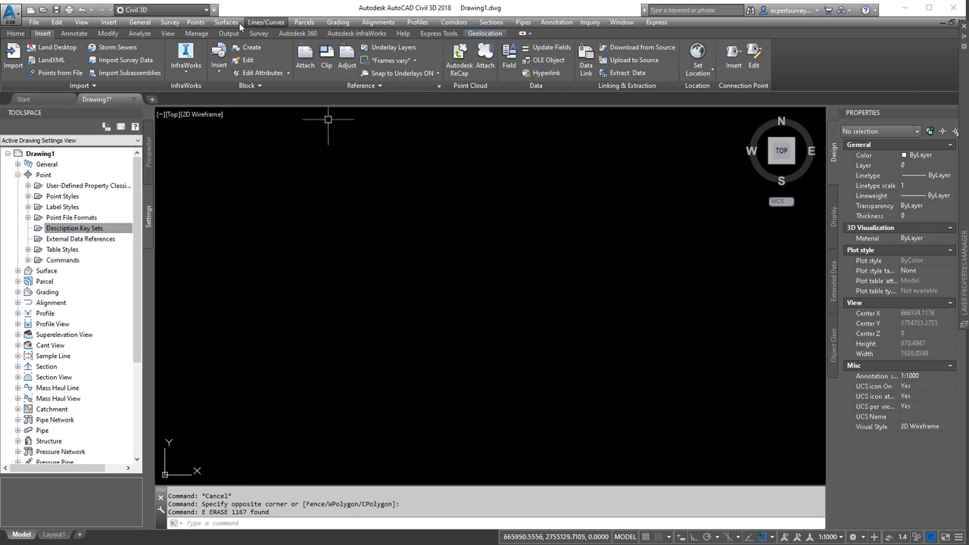
Step: Import the survey points from Sample.csv using the PENZD (comma delimited) point file format
click(202, 24)
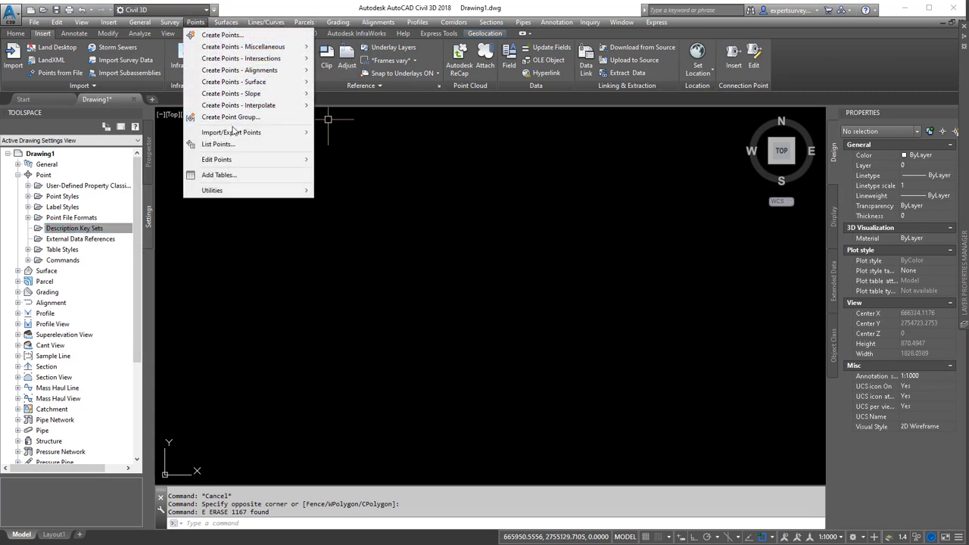
mouse_move(309, 134)
click(349, 132)
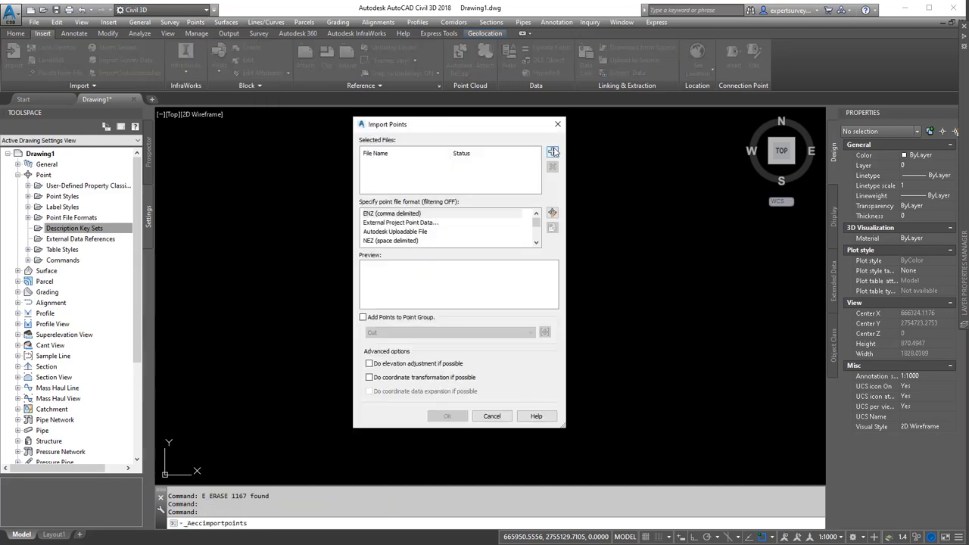
click(552, 152)
click(380, 190)
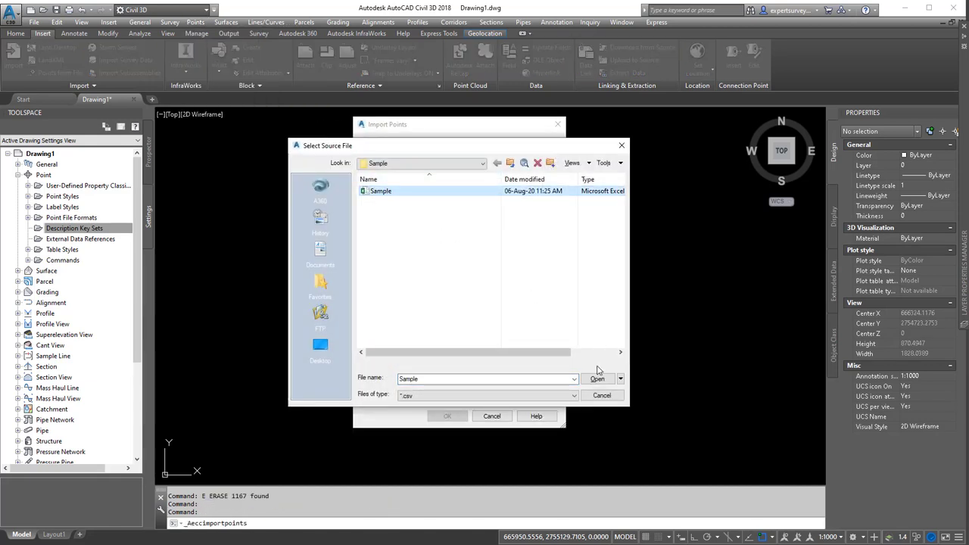
click(597, 378)
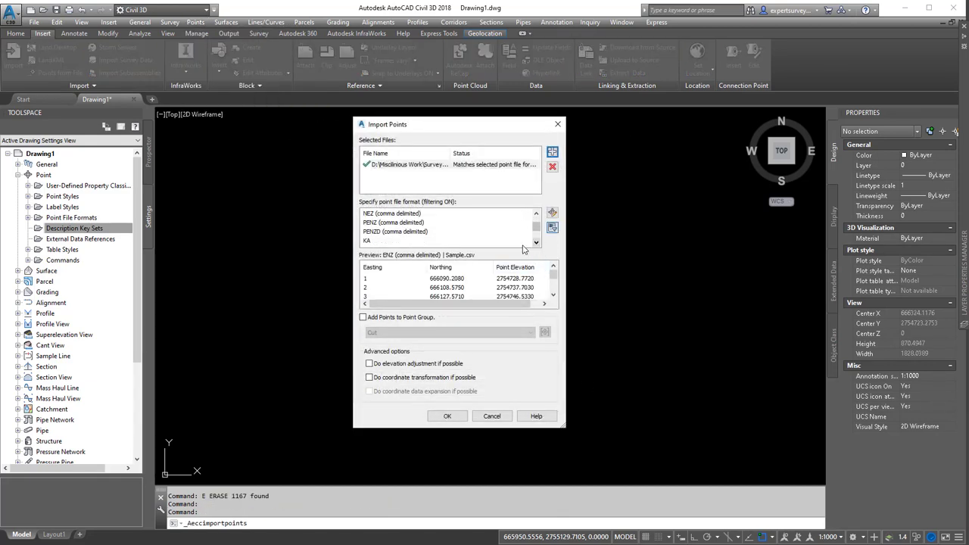
click(400, 231)
click(446, 416)
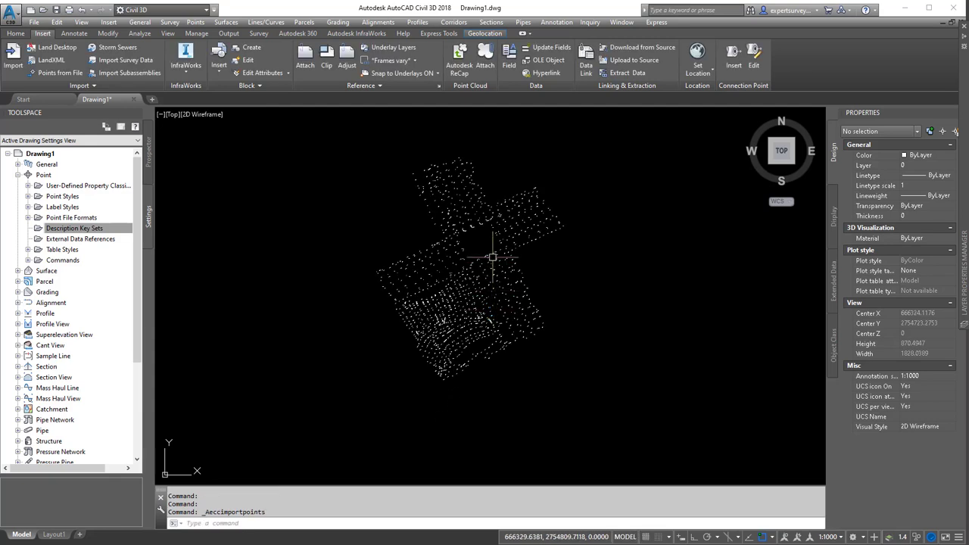
Step: Examine the markers and labels of the reimported points in the central survey area
scroll(460, 224, up, 2)
scroll(460, 223, up, 12)
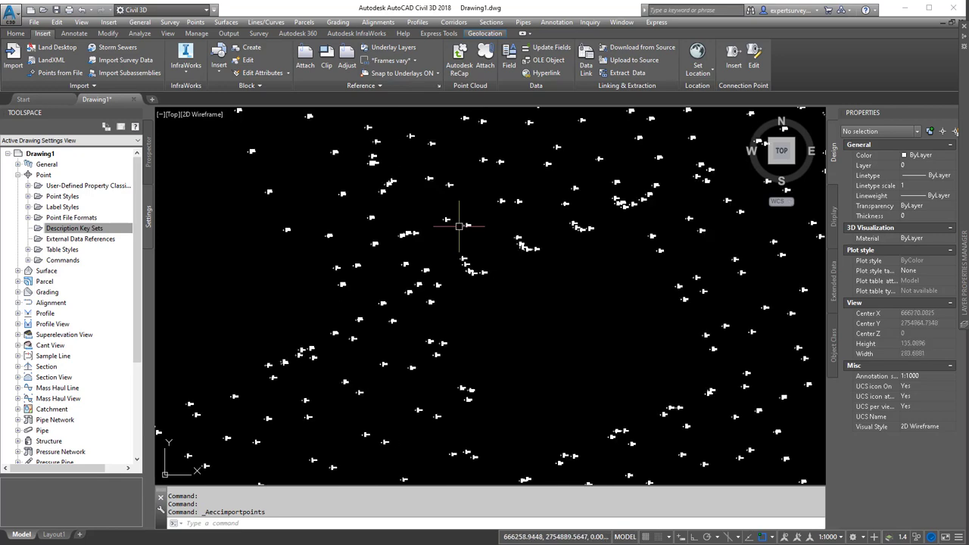
scroll(446, 227, down, 6)
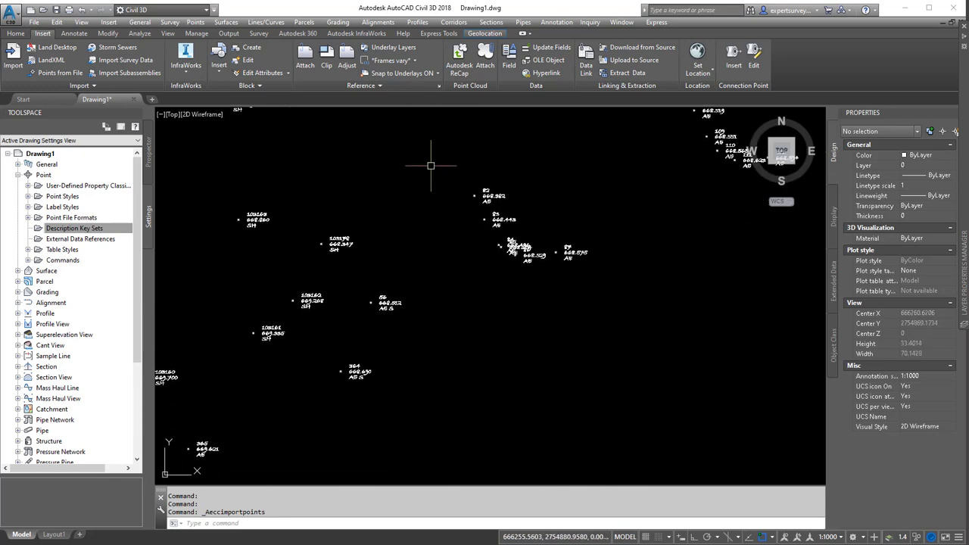
scroll(460, 210, up, 6)
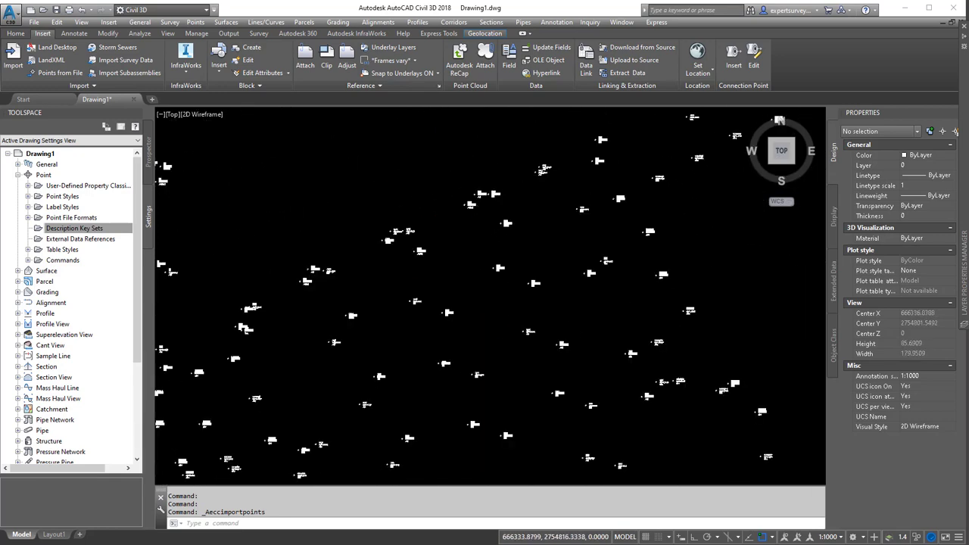
middle_drag(387, 319, 658, 199)
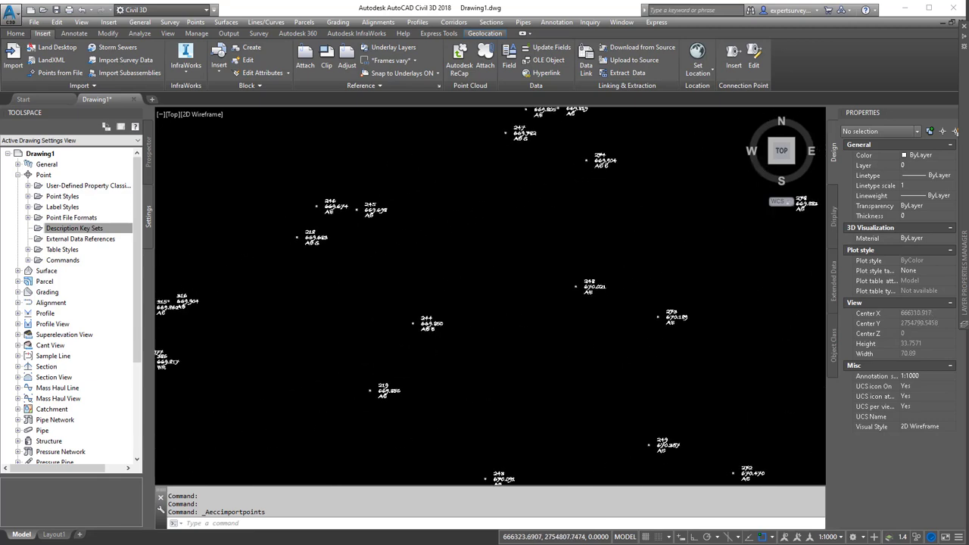
scroll(592, 209, down, 6)
middle_drag(572, 255, 442, 186)
scroll(477, 296, down, 6)
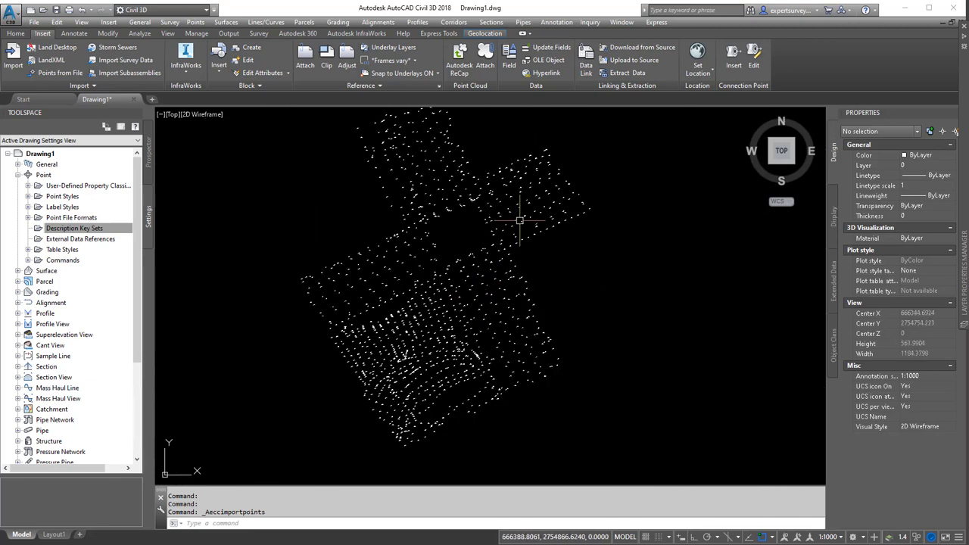
Step: Check the markers and labels of the reimported points along the western edge, including the AE and TL points
scroll(388, 248, up, 12)
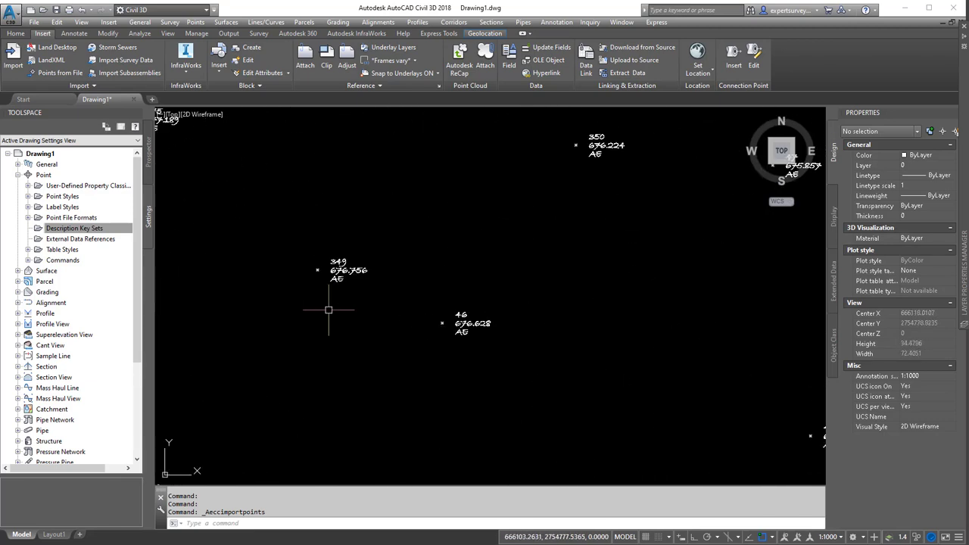
middle_drag(373, 197, 374, 369)
scroll(345, 301, down, 4)
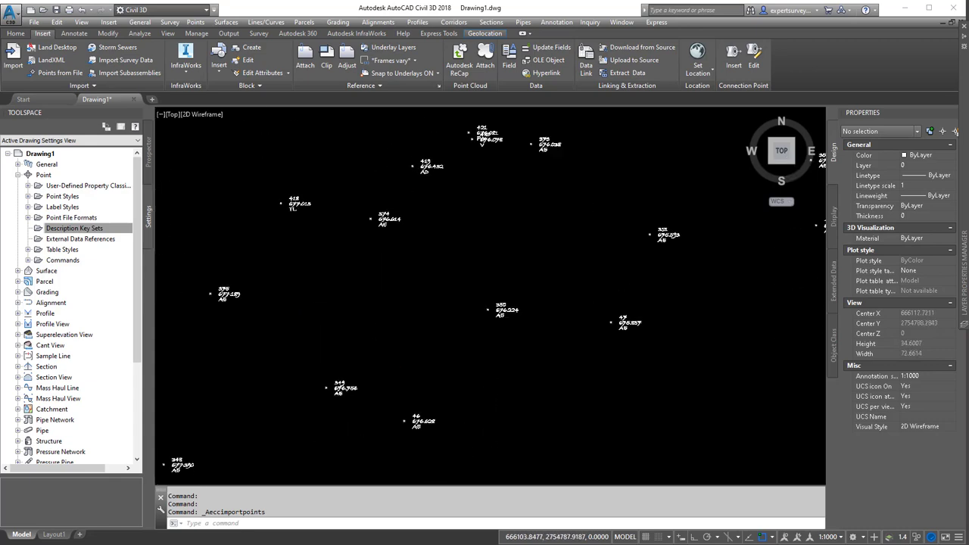
mouse_move(497, 184)
middle_down()
mouse_move(435, 294)
mouse_move(383, 358)
middle_up()
scroll(459, 353, down, 10)
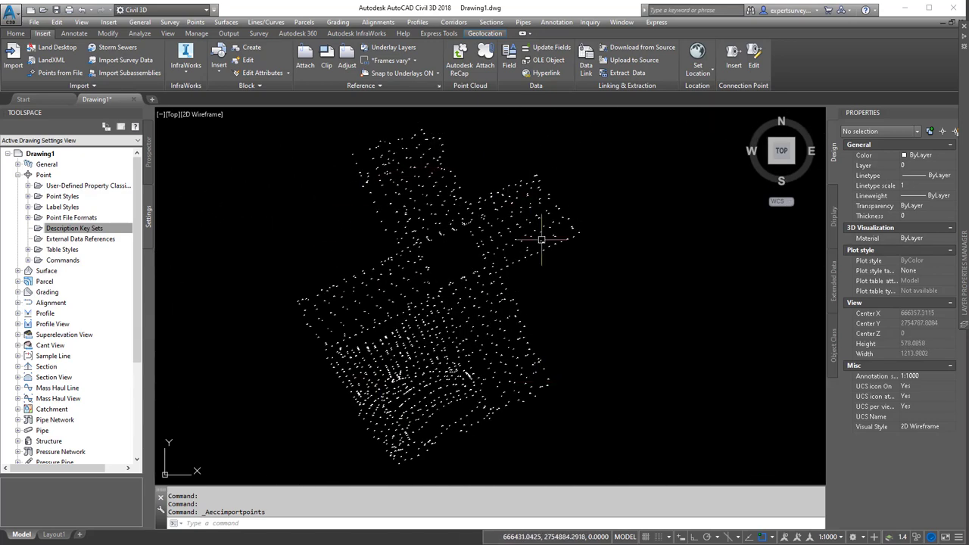
middle_drag(383, 224, 409, 220)
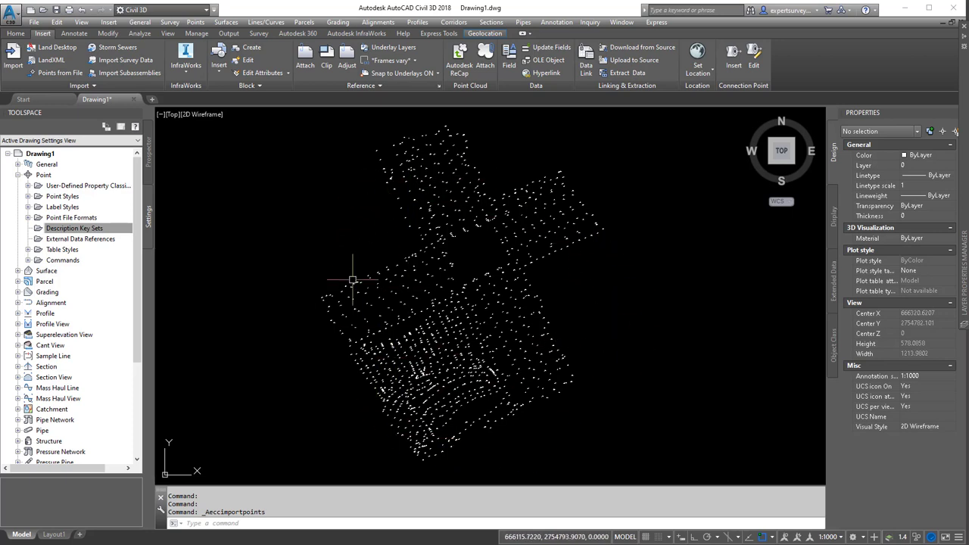
Step: Start a new drawing and display the keys of its EXPERT 01 point description key set
click(39, 99)
click(235, 227)
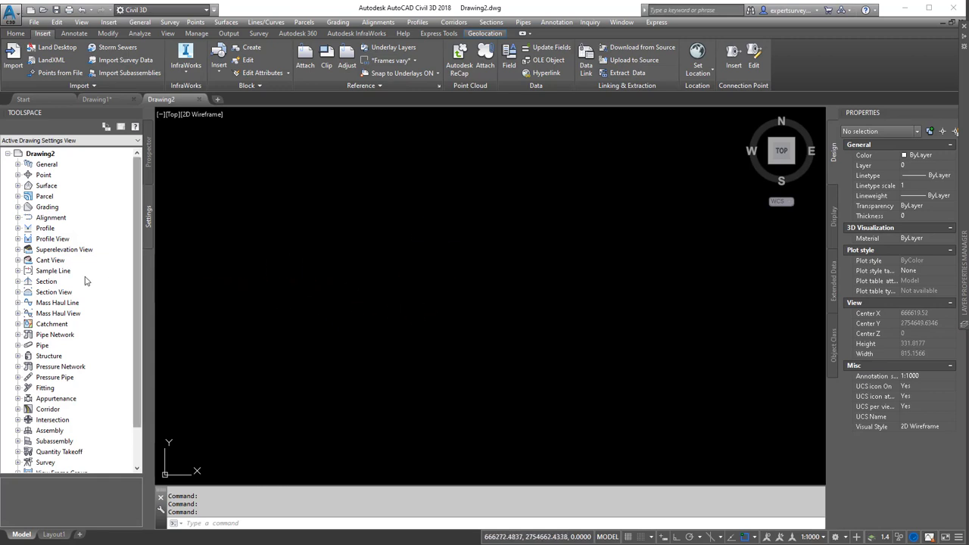
click(43, 175)
click(17, 174)
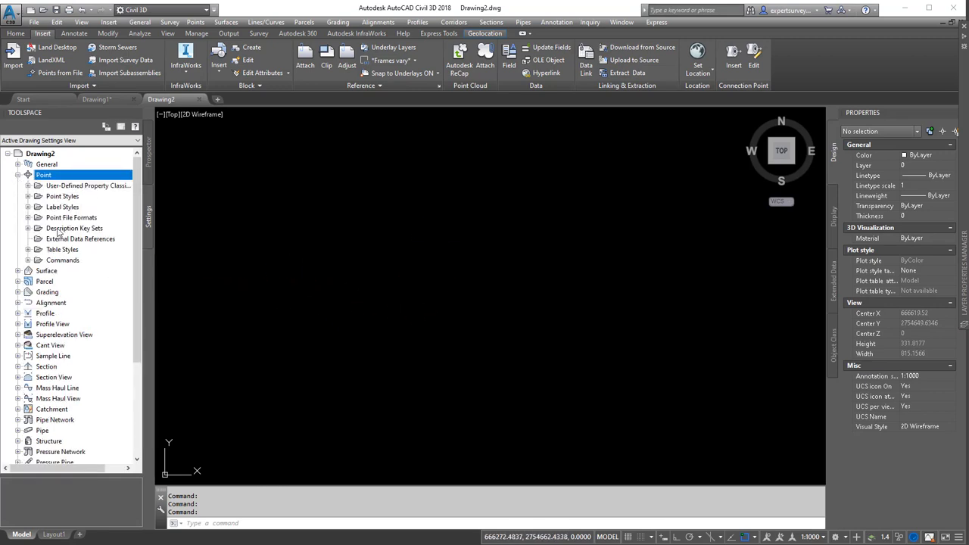
click(57, 229)
click(27, 228)
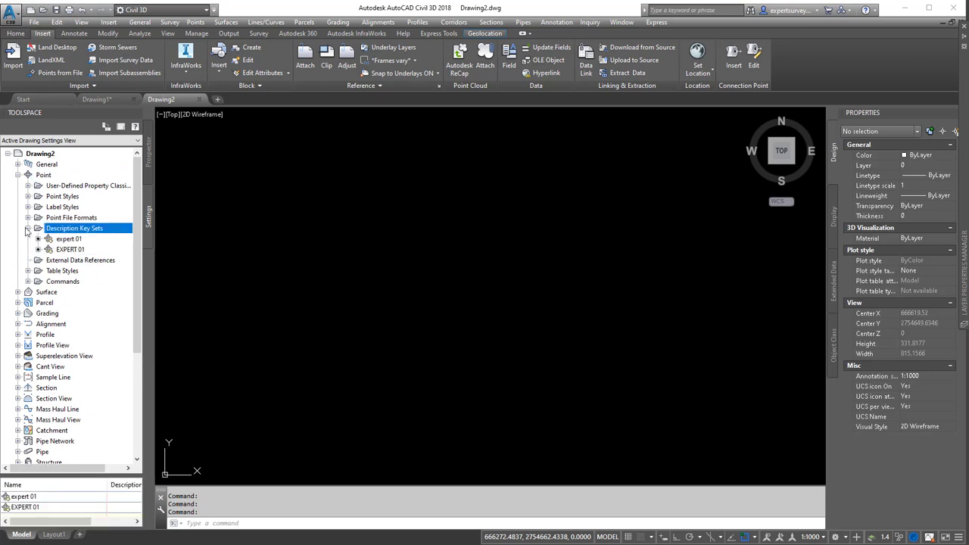
click(73, 250)
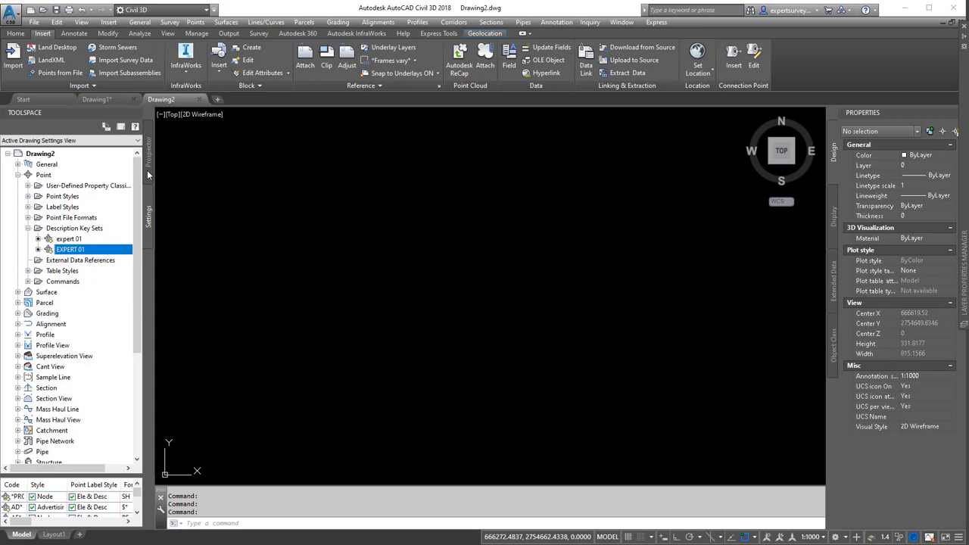
Step: Set the Toolspace settings to Master View and switch back to Drawing1
click(137, 141)
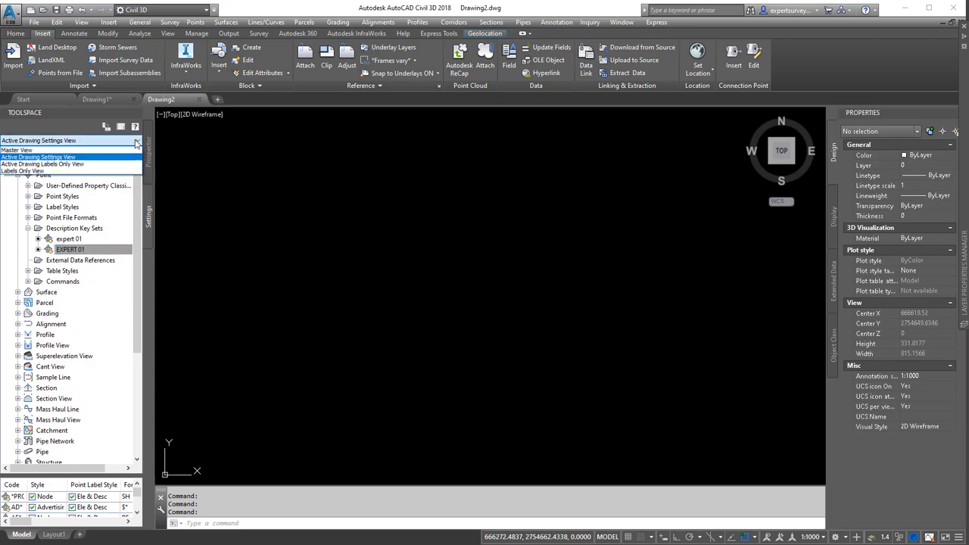
click(74, 150)
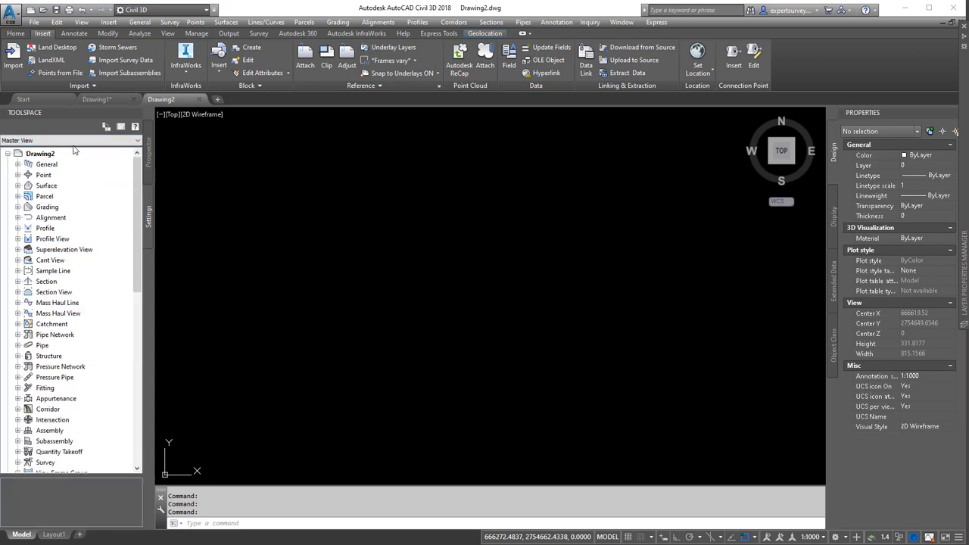
click(96, 99)
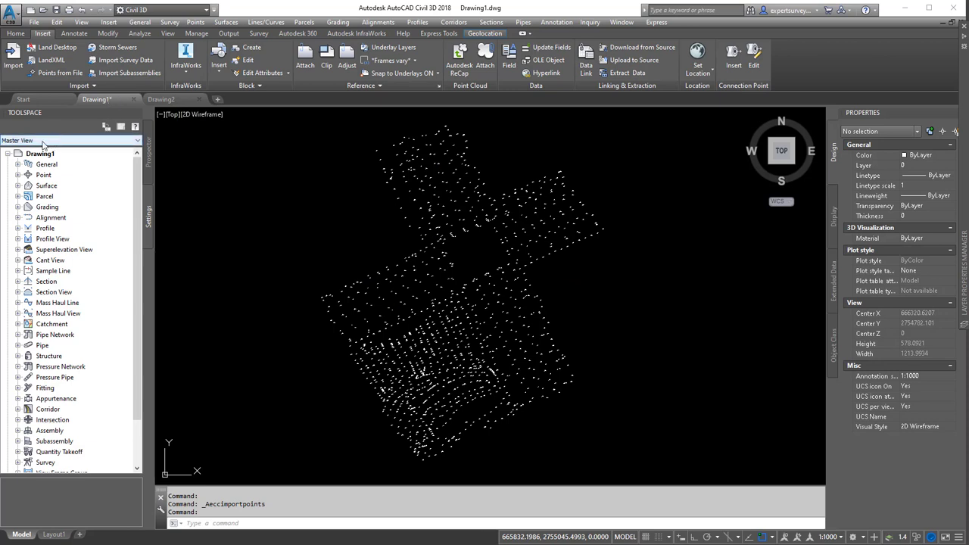
Step: Copy the EXPERT 01 description key set from Drawing2 into Drawing1
scroll(80, 288, down, 2)
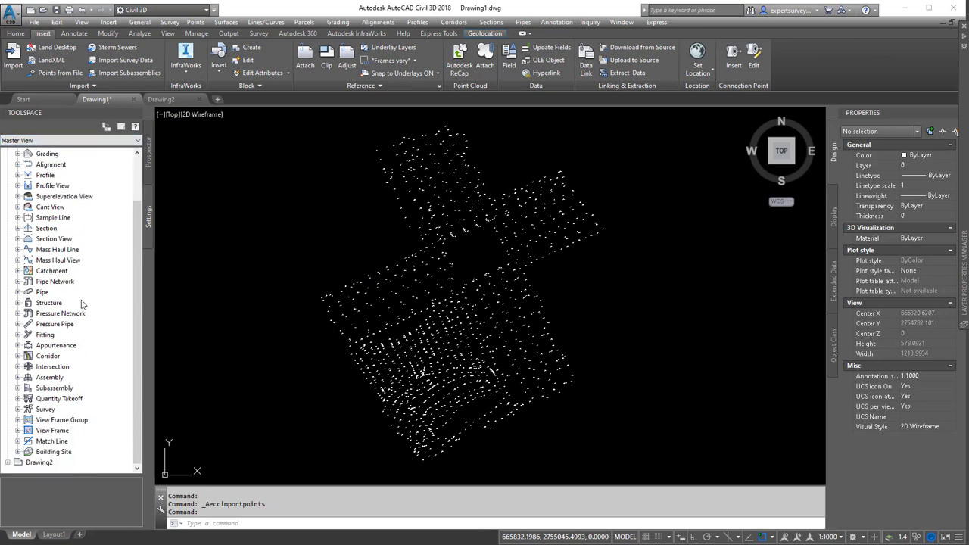
double_click(20, 464)
scroll(32, 457, down, 2)
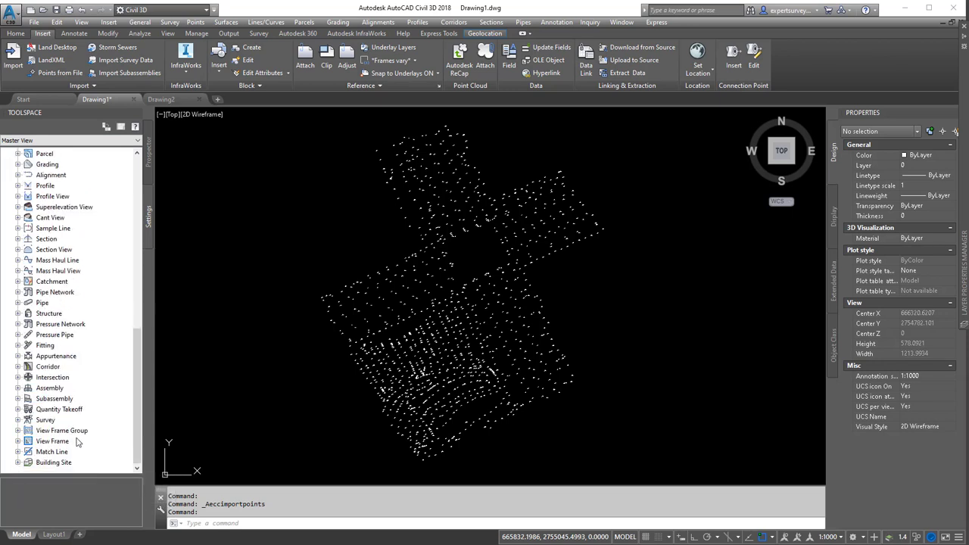
scroll(50, 257, up, 2)
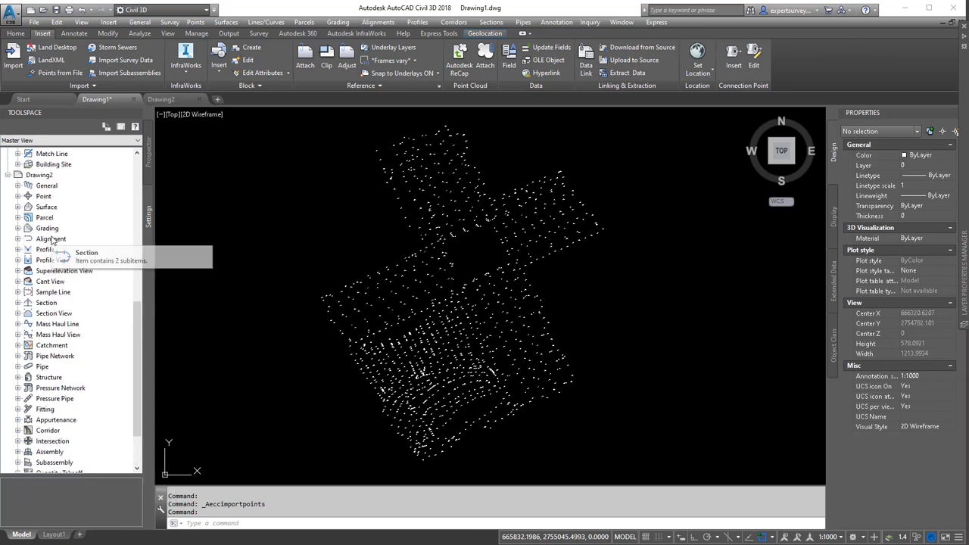
click(17, 196)
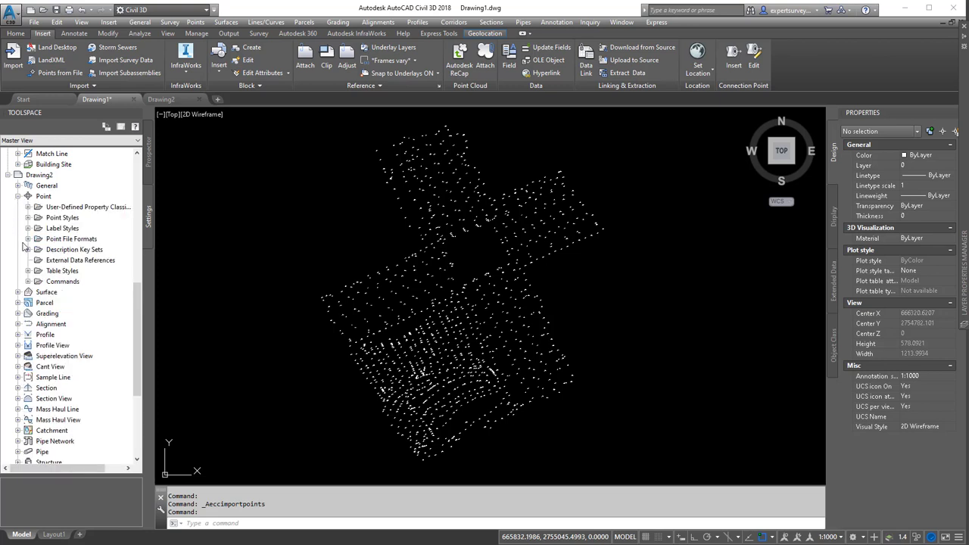
click(70, 251)
click(29, 249)
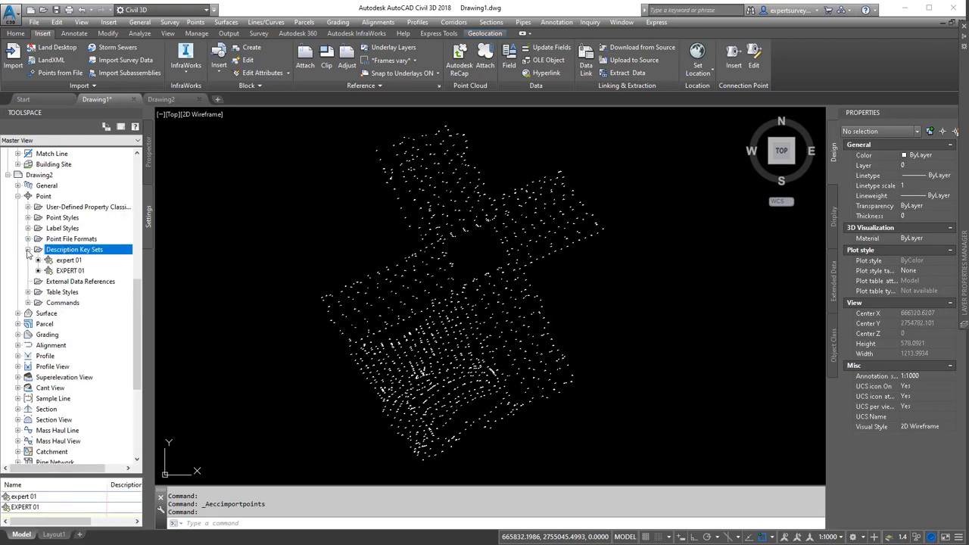
click(70, 272)
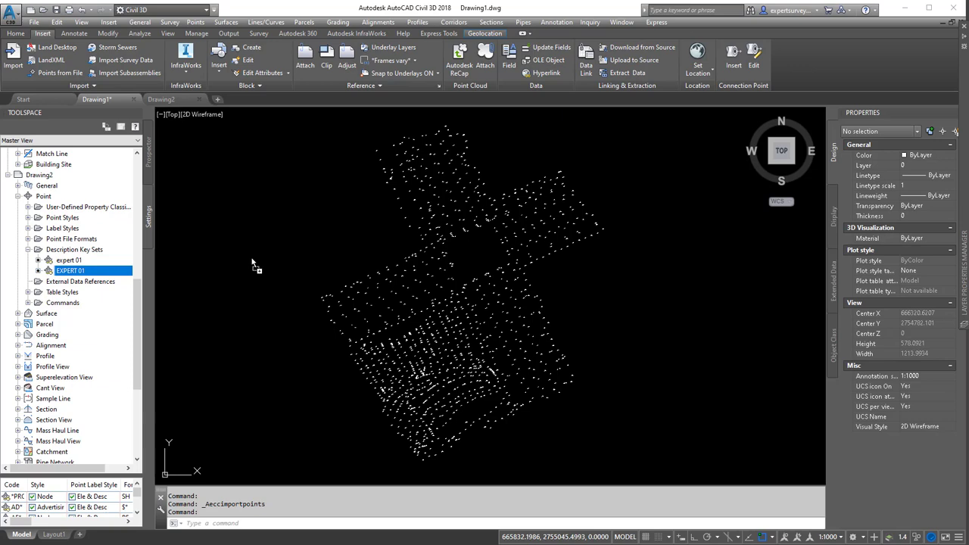
click(75, 270)
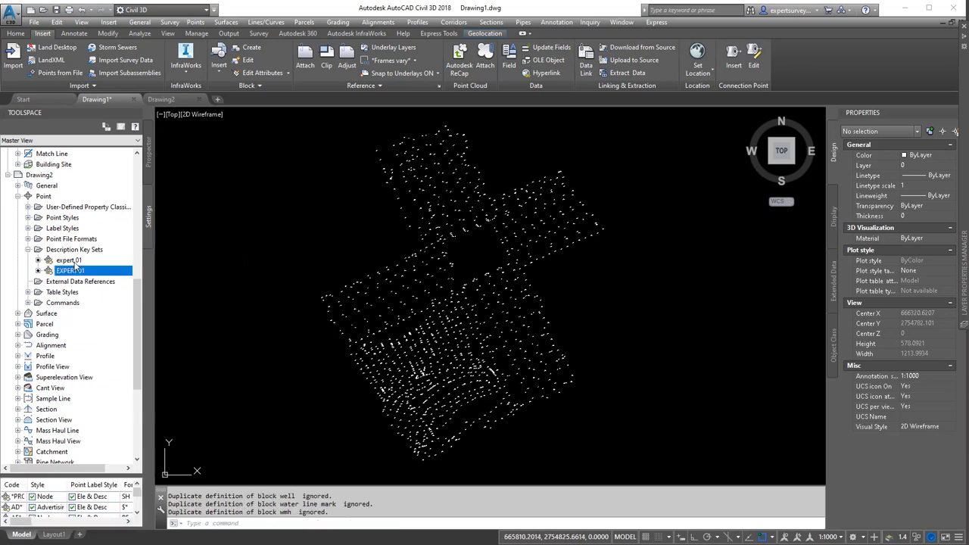
Step: Display the point description key sets of Drawing1 to check the copied set
scroll(72, 209, up, 10)
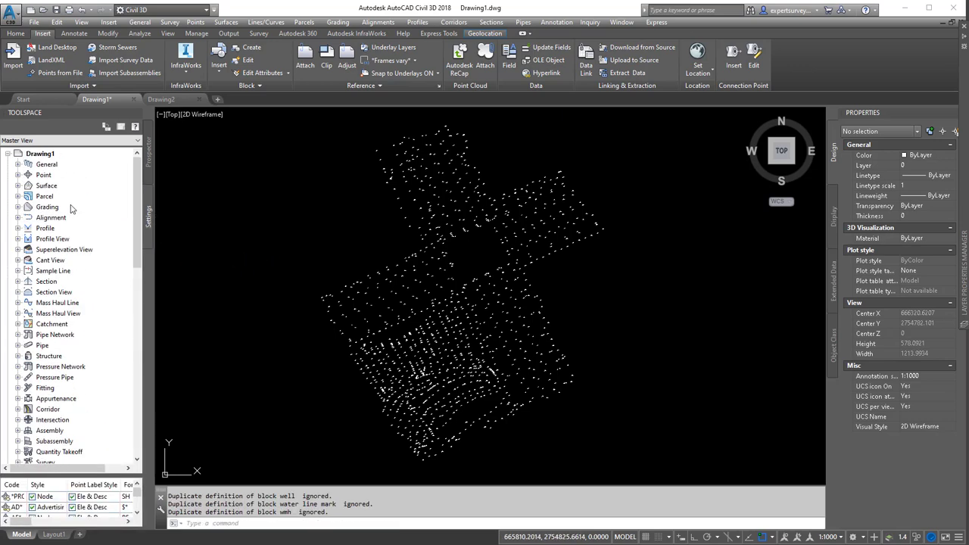
click(18, 175)
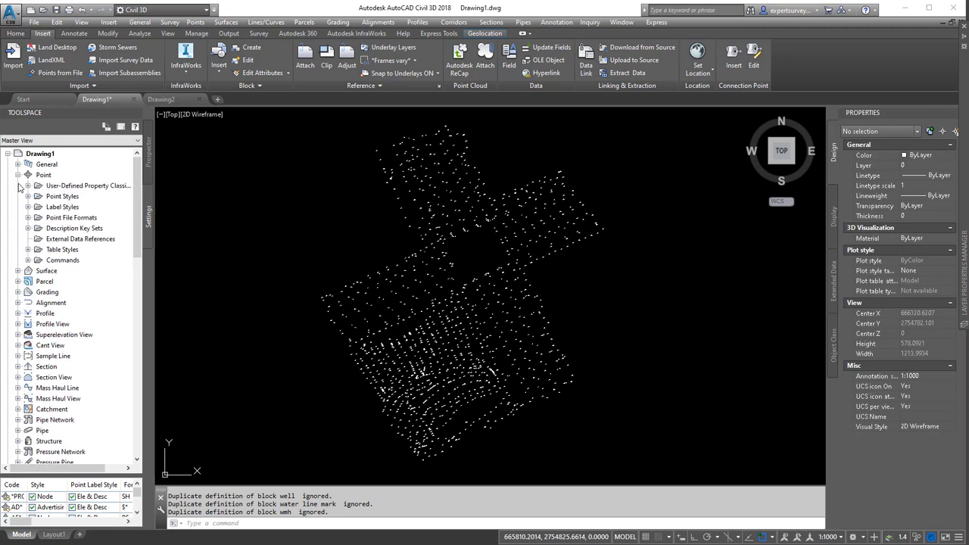
click(62, 227)
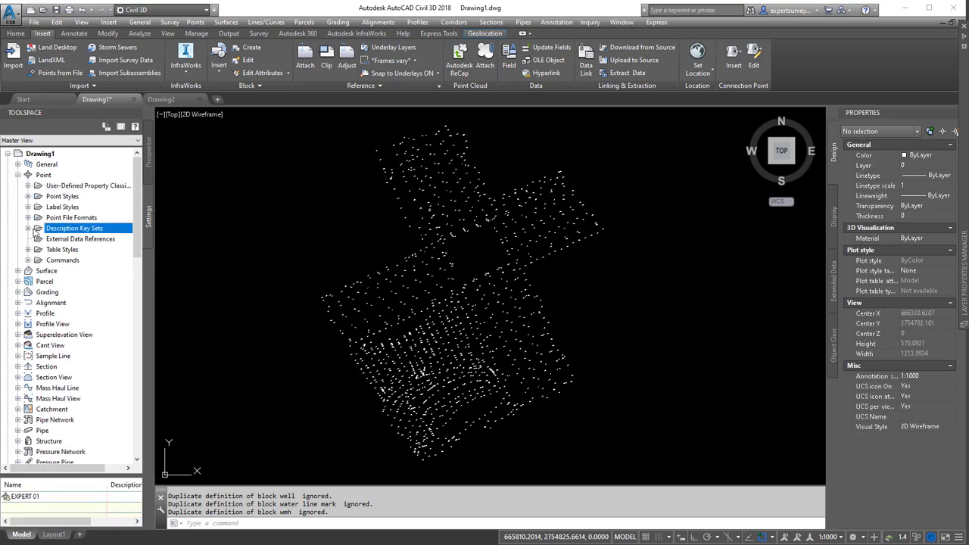
click(28, 228)
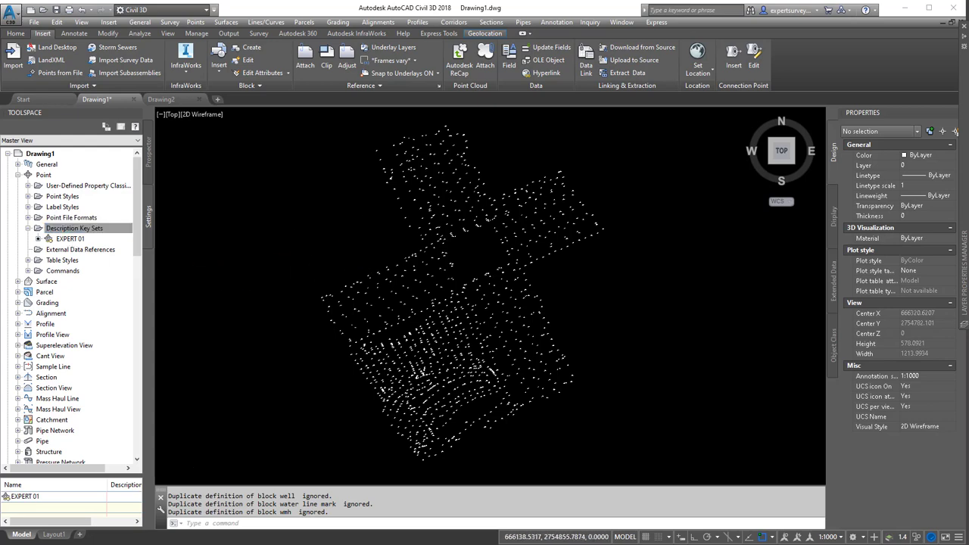
Step: Apply the description keys to all the COGO points in Drawing1
scroll(373, 250, down, 2)
click(277, 143)
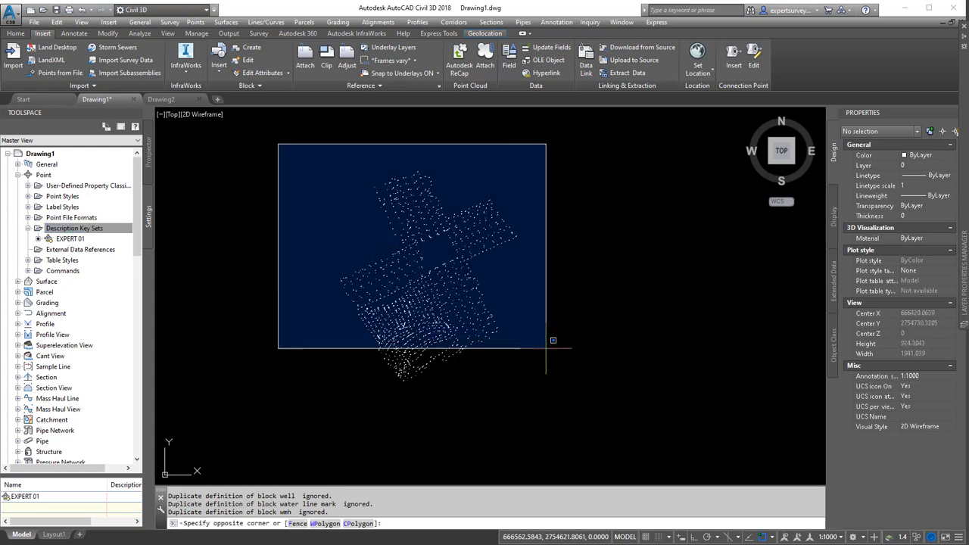
click(554, 415)
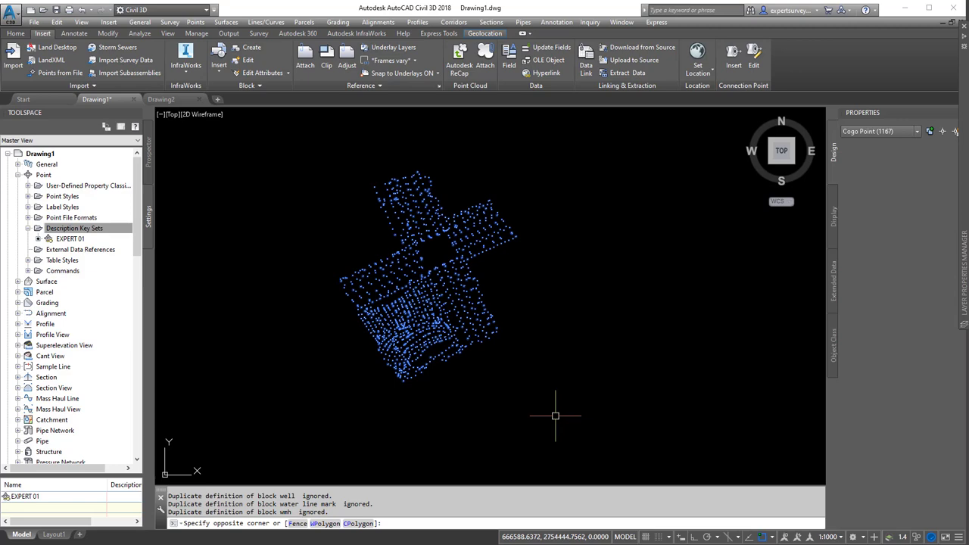
right_click(545, 252)
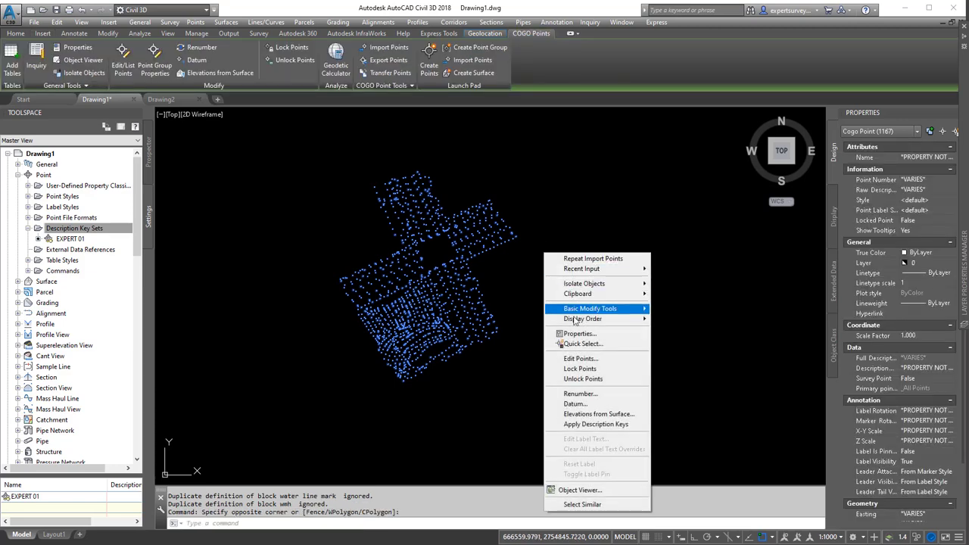
click(596, 424)
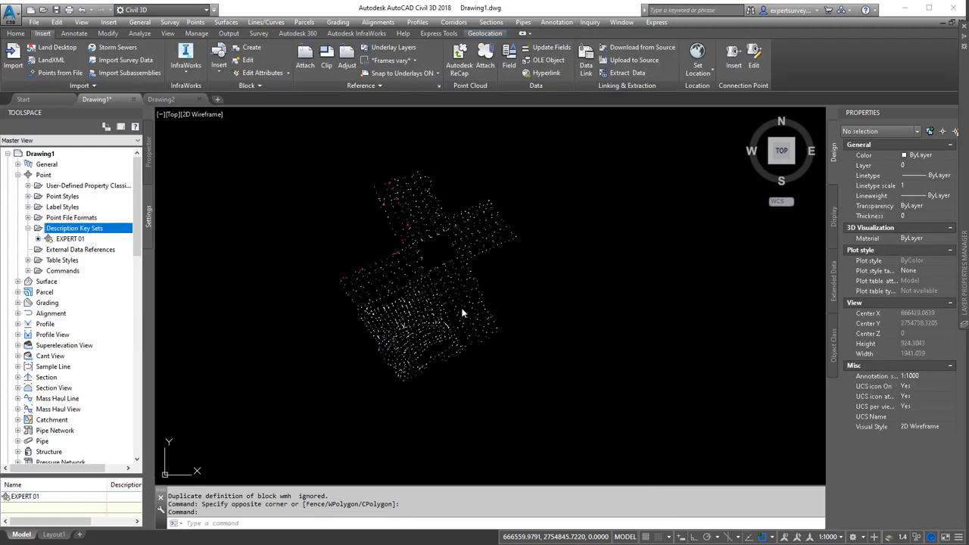
Step: Examine the markers and labels of the restyled points, including the SWMH point in the north and the SB point in the centre
scroll(467, 320, up, 2)
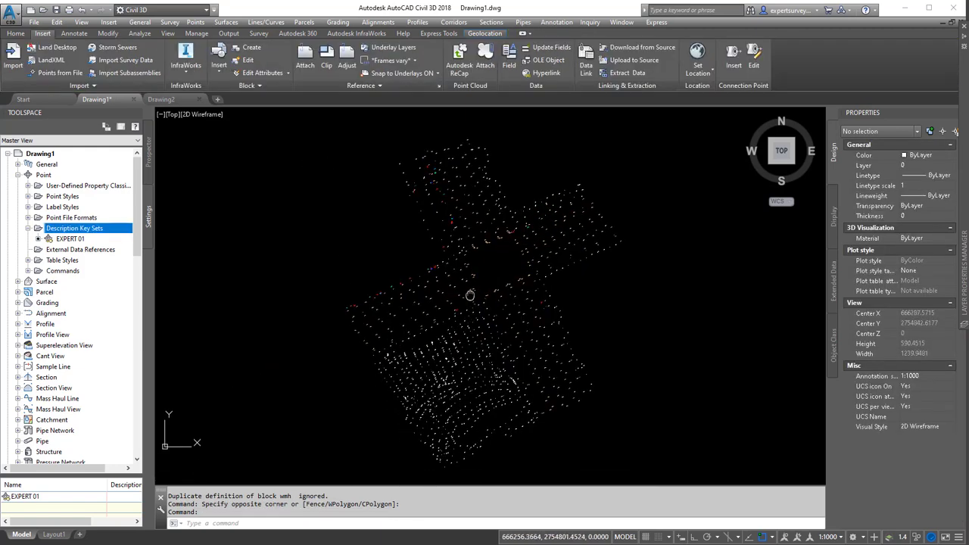
scroll(427, 175, up, 16)
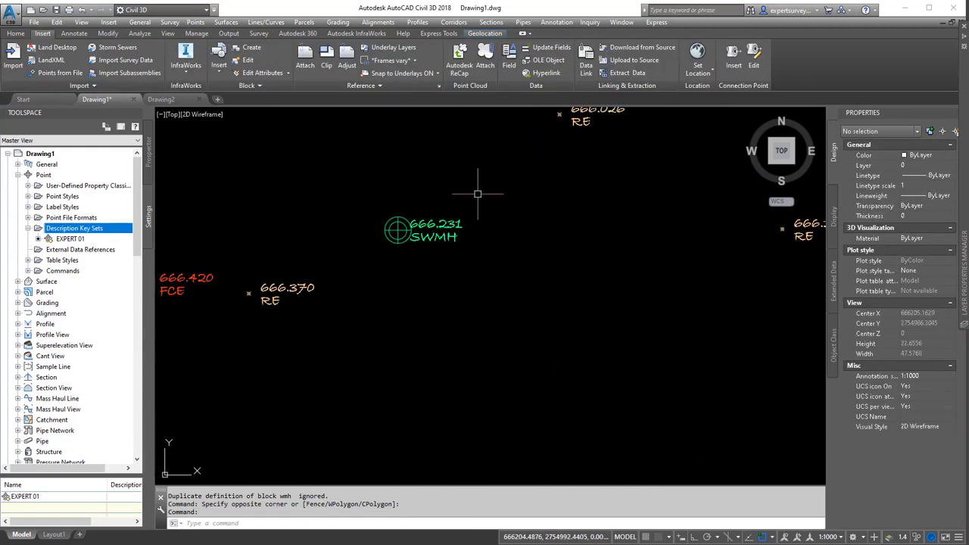
scroll(446, 250, down, 12)
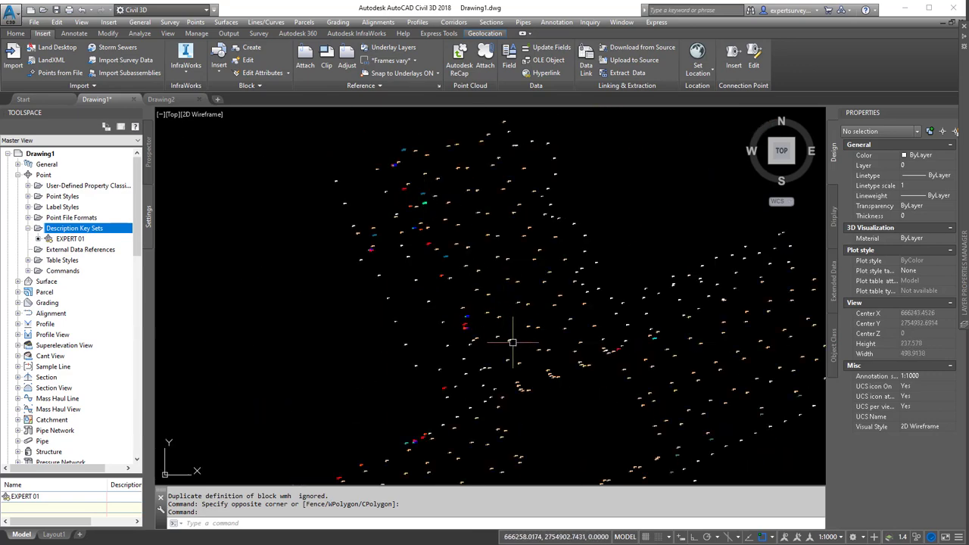
middle_drag(513, 343, 417, 192)
scroll(455, 215, down, 4)
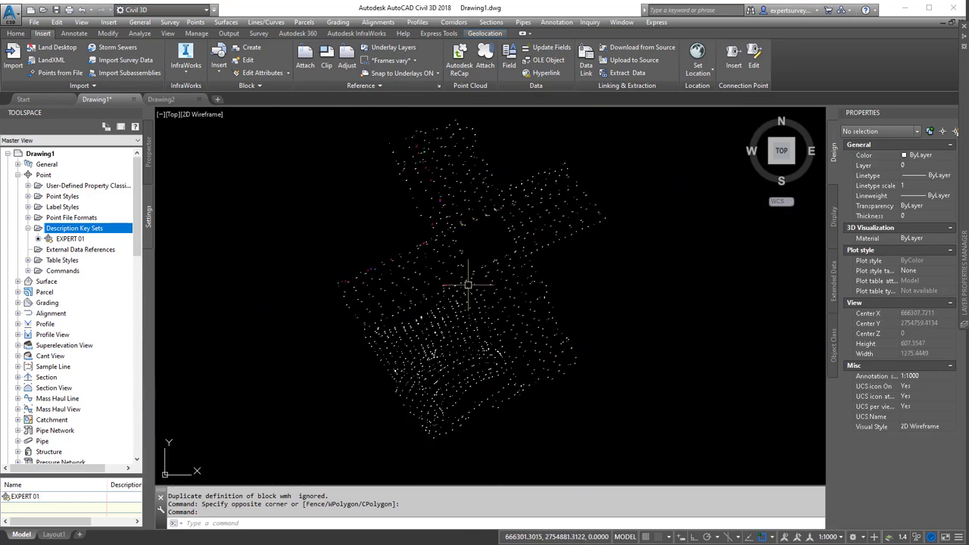
scroll(457, 304, up, 8)
scroll(348, 189, up, 8)
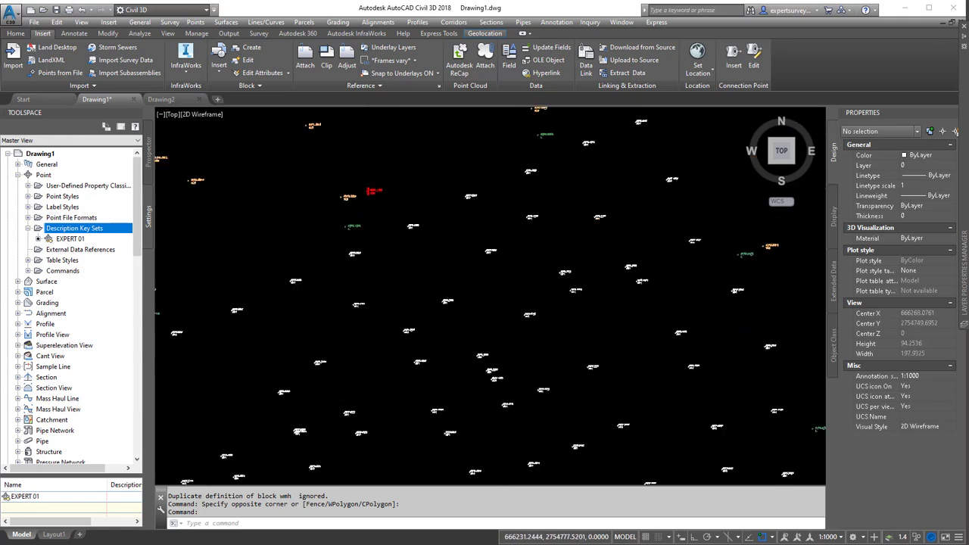
mouse_move(534, 260)
middle_down()
mouse_move(492, 294)
mouse_move(449, 297)
middle_up()
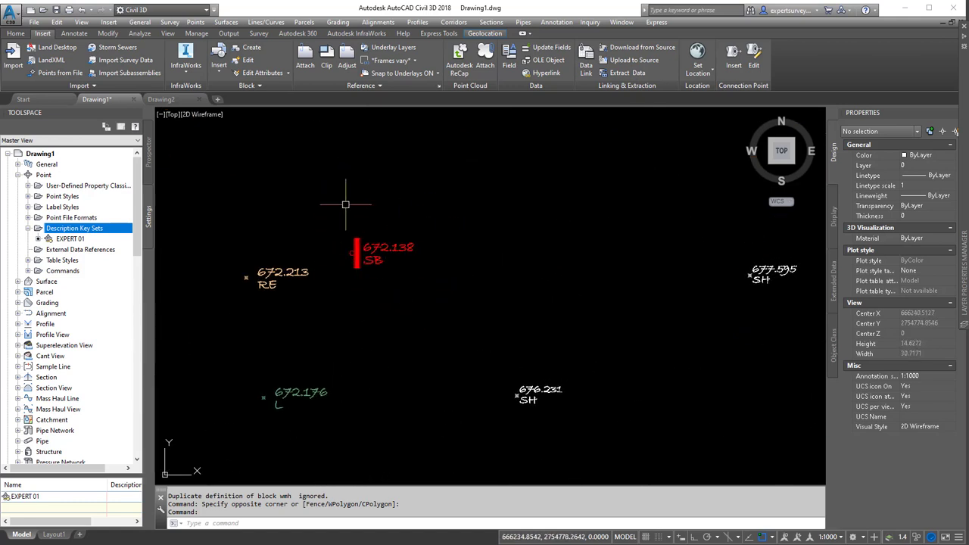
scroll(457, 262, down, 16)
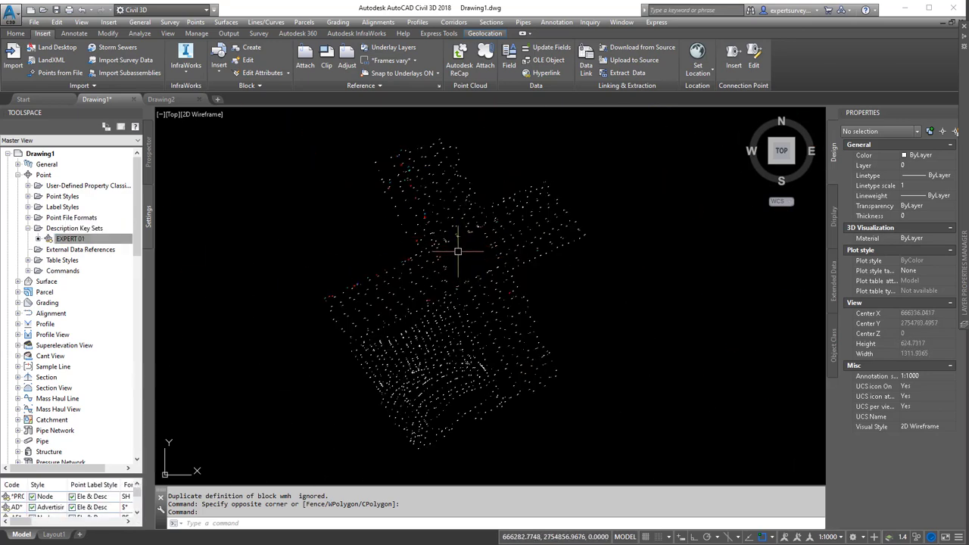
middle_drag(456, 253, 458, 255)
Step: Open the keys of Drawing1's EXPERT 01 set for editing and reposition the key editor to show its first codes
click(76, 240)
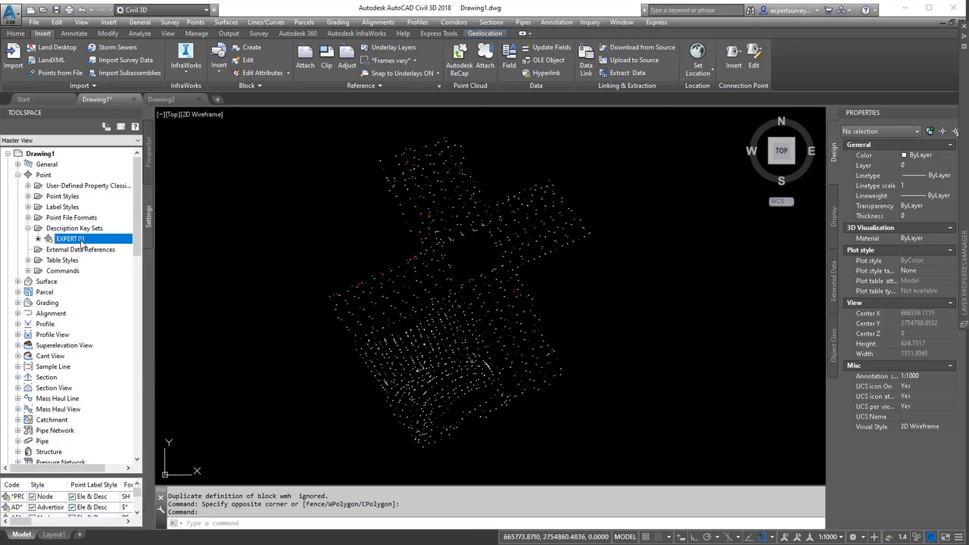
right_click(83, 243)
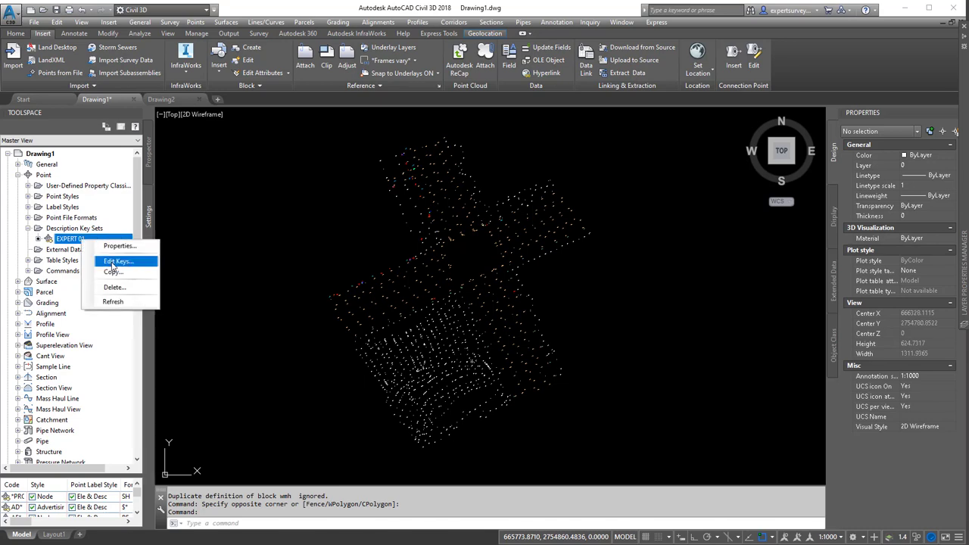
click(111, 262)
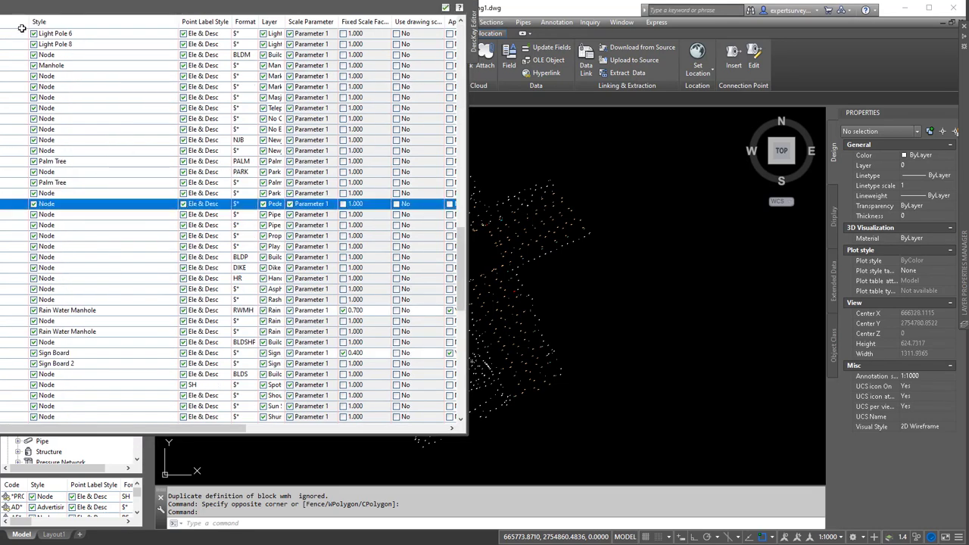
click(70, 12)
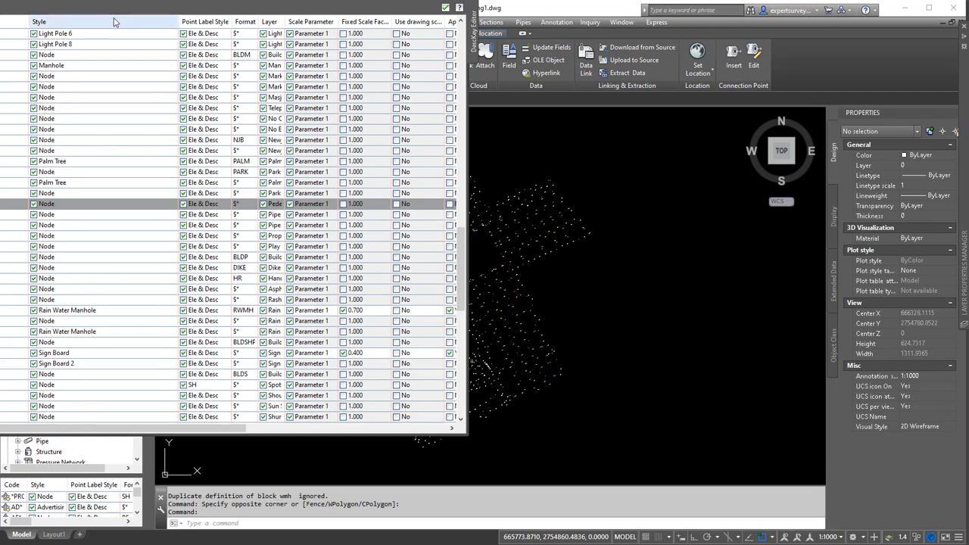
drag(0, 90, 71, 143)
scroll(71, 143, up, 15)
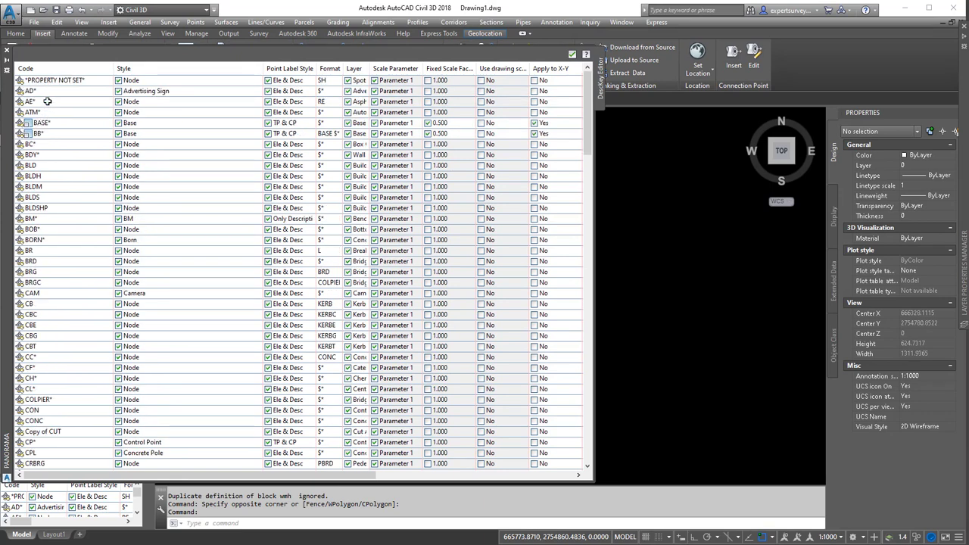
Step: Review the AE*, BLD and BLDH keys with their styles and formats, and close the key editor
click(47, 92)
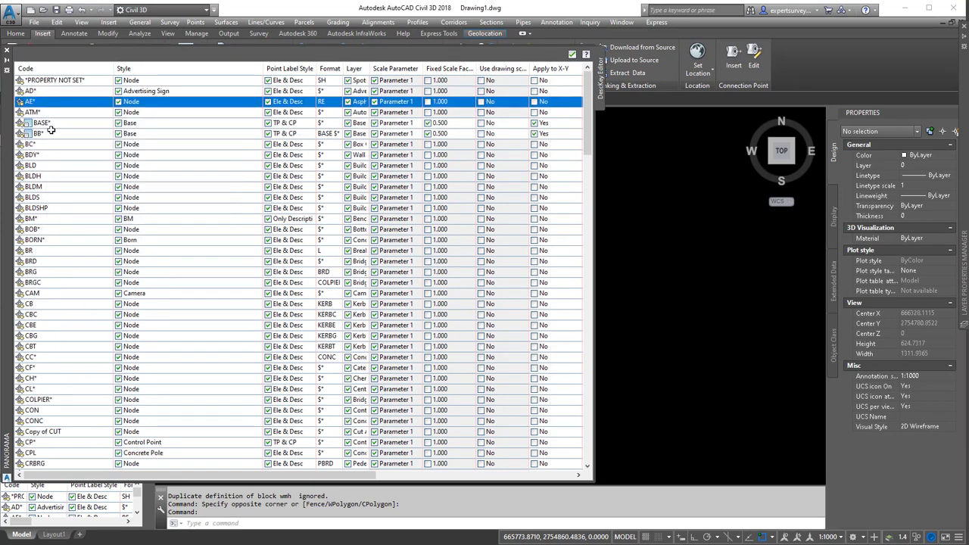
click(31, 166)
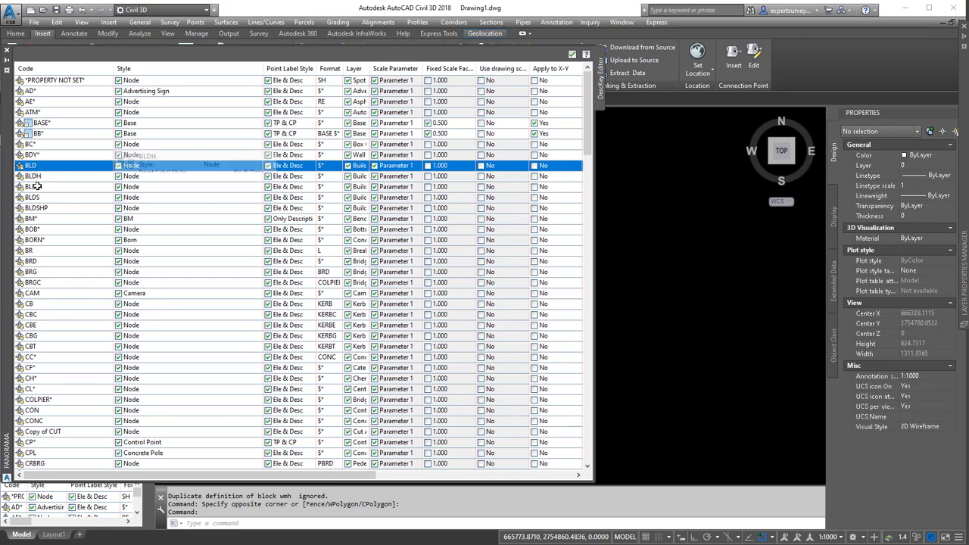
click(55, 177)
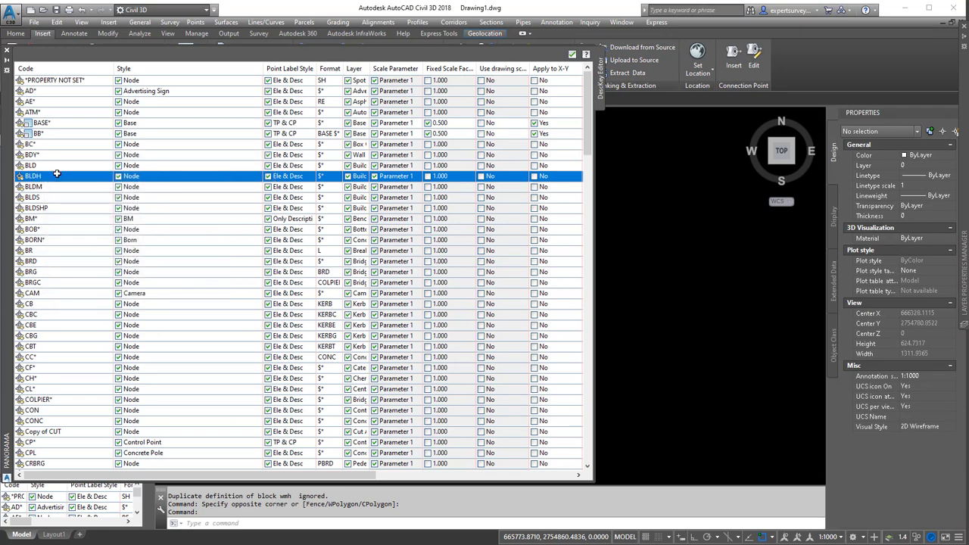
click(59, 165)
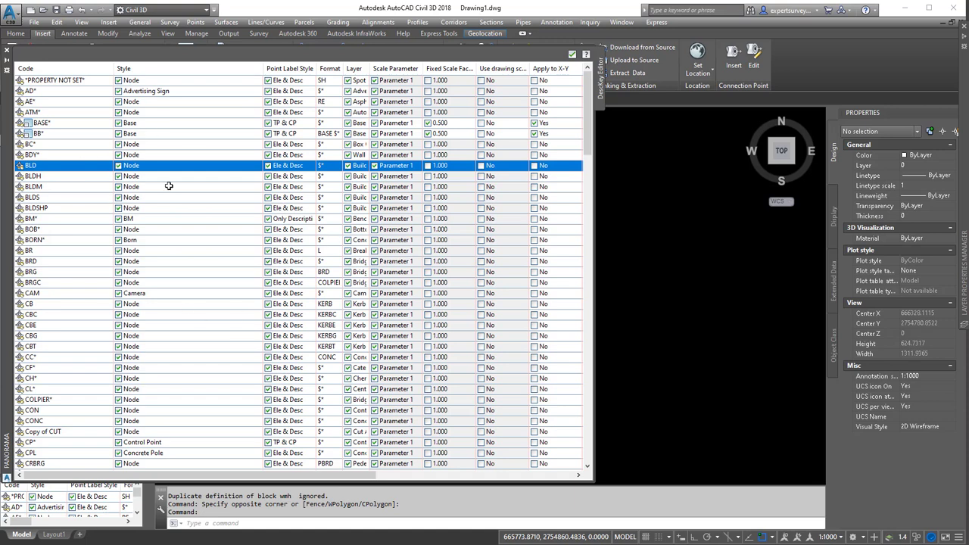
click(572, 54)
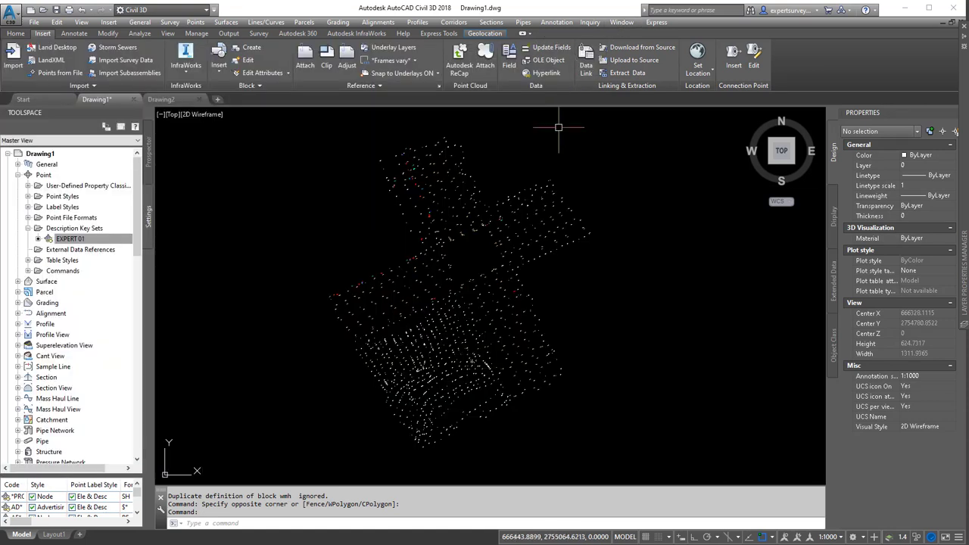
Step: Inspect the marker and label of the AD point in the northern survey area
click(72, 240)
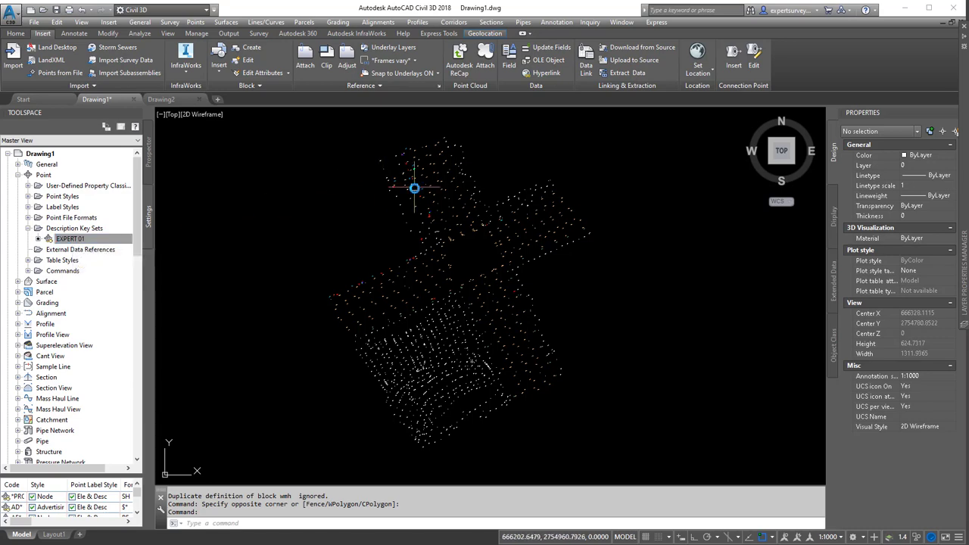
scroll(380, 198, up, 4)
scroll(371, 200, up, 6)
scroll(405, 187, up, 2)
mouse_move(406, 186)
middle_down()
mouse_move(411, 202)
mouse_move(306, 313)
middle_up()
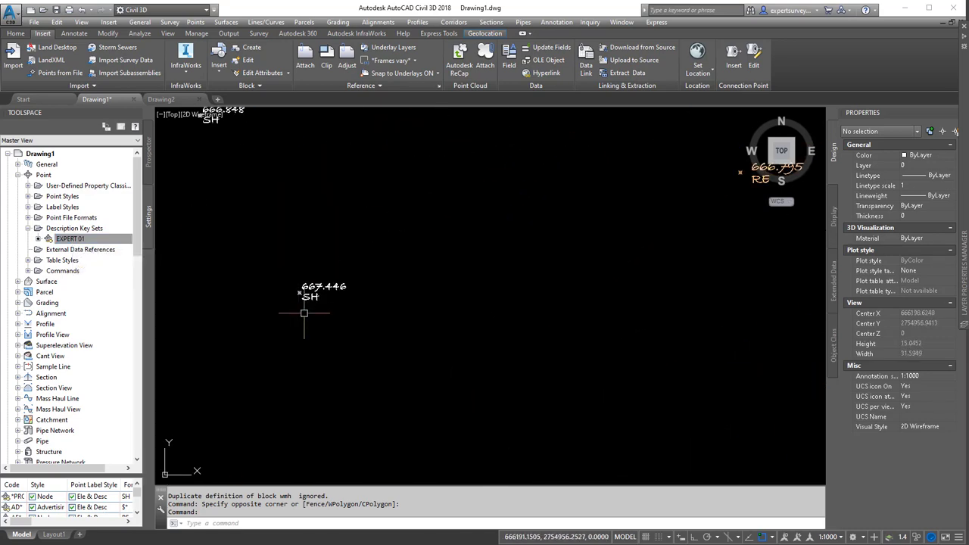
scroll(305, 312, down, 2)
scroll(525, 170, up, 8)
middle_drag(510, 162, 455, 268)
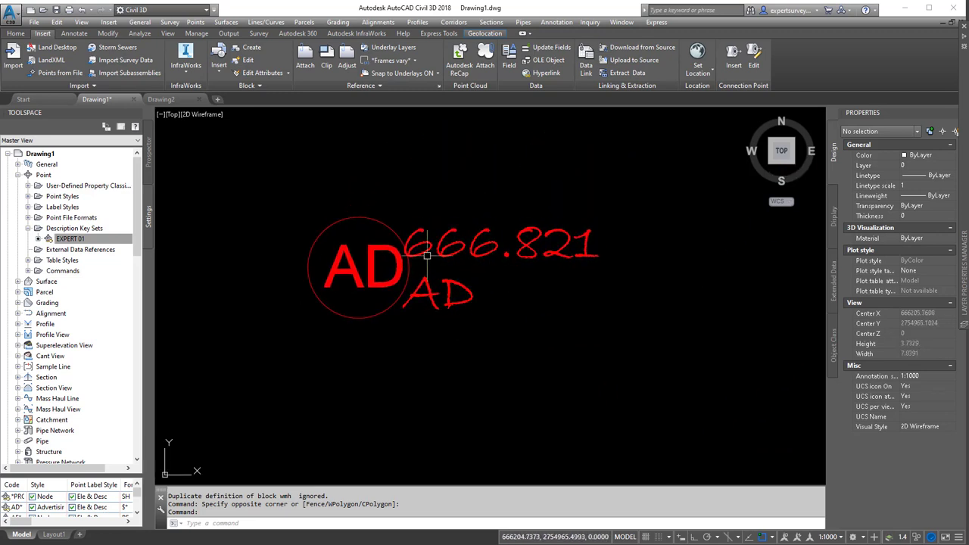
Step: Select the AD point and check its raw description, style and layer in its properties
scroll(476, 278, down, 2)
click(450, 249)
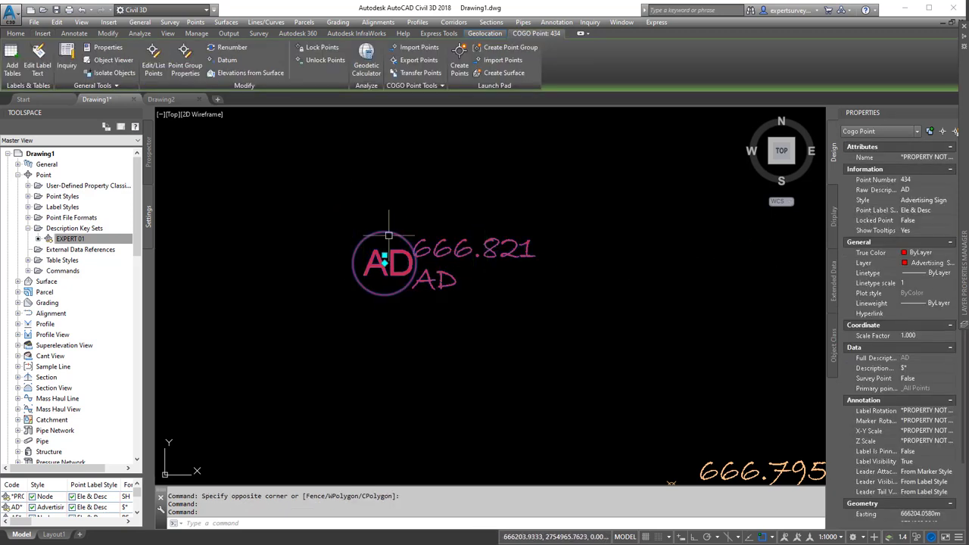
scroll(451, 291, down, 2)
scroll(606, 341, down, 1)
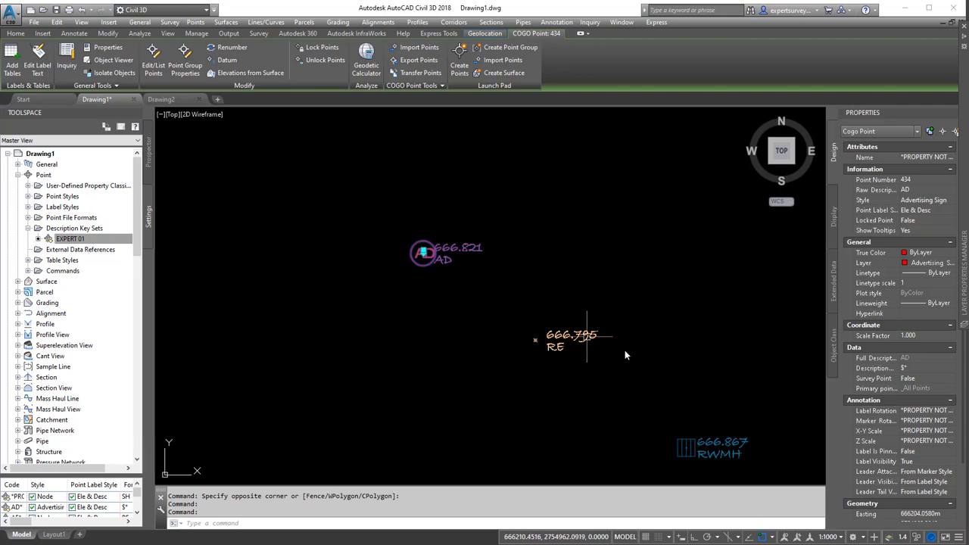
key(Escape)
Step: Set the raw description of the RE point between the AD and RWMH points to ad
click(595, 346)
scroll(579, 341, up, 3)
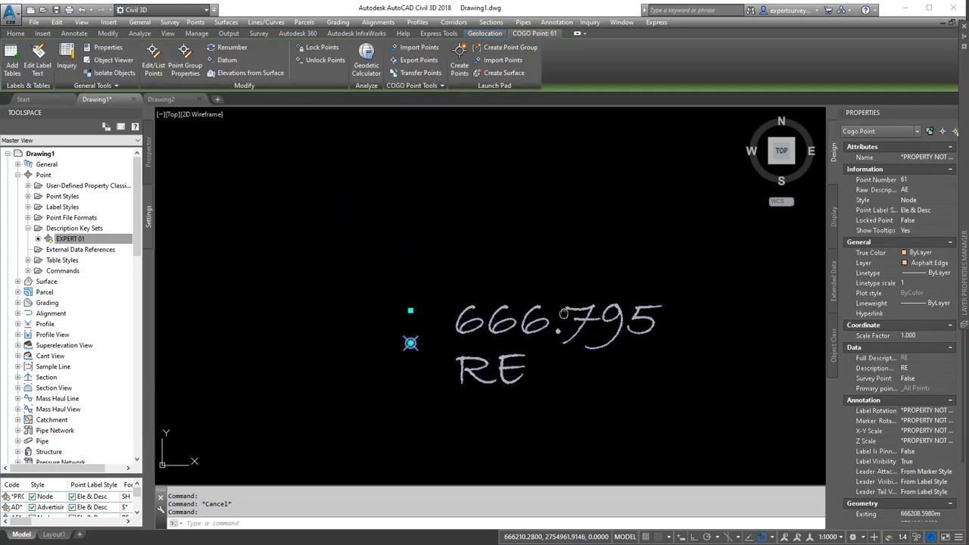
scroll(681, 197, down, 1)
click(919, 197)
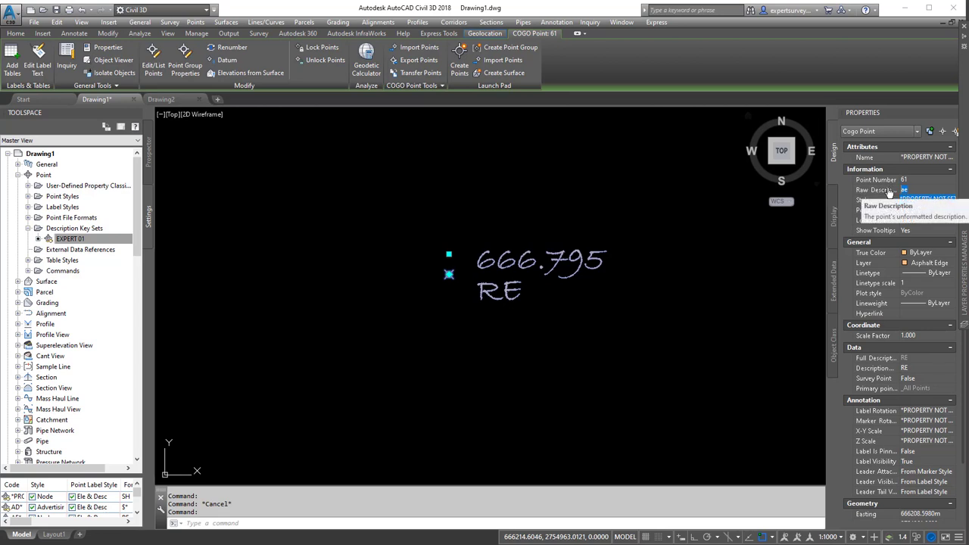
click(888, 190)
text(ad)
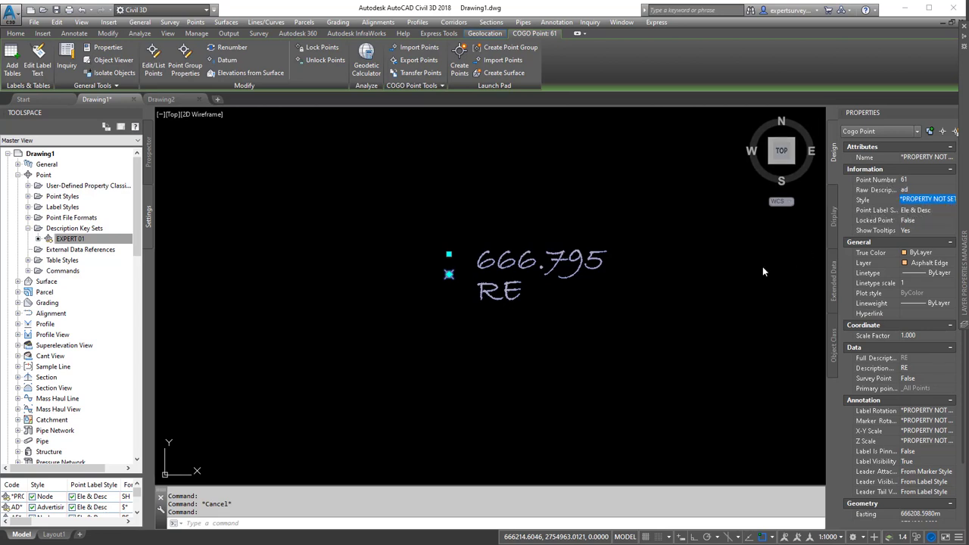
Step: Try to apply the description keys to the edited RE point and compare its marker with the AD point
right_click(632, 207)
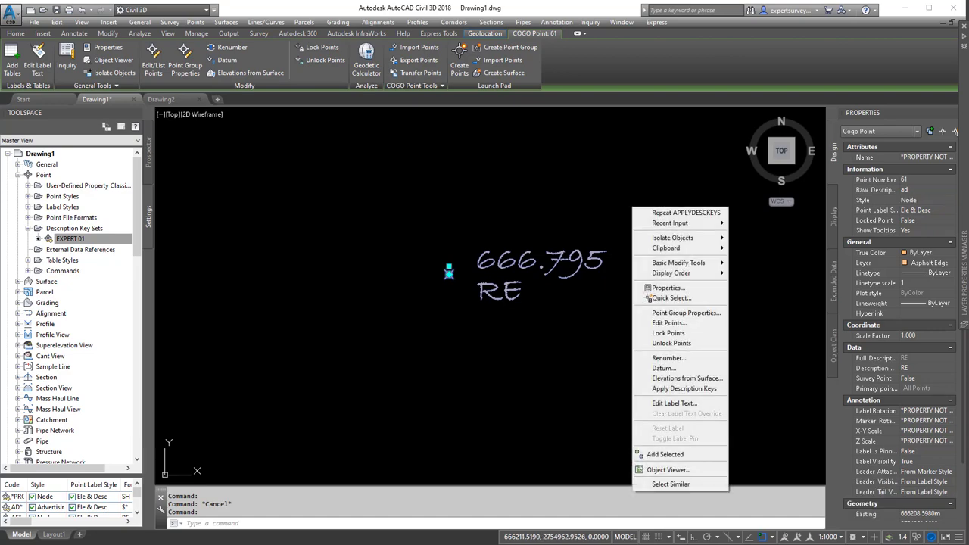
click(660, 387)
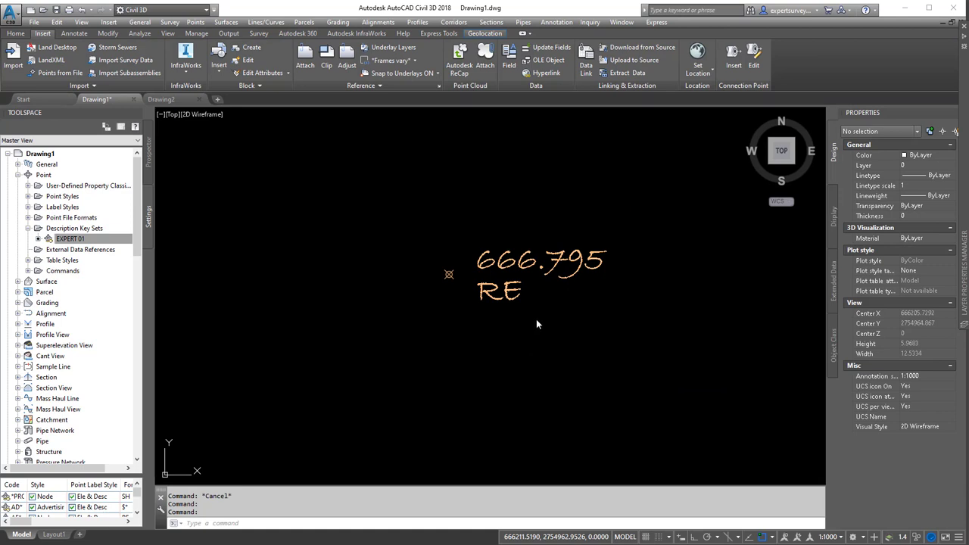
scroll(502, 286, down, 5)
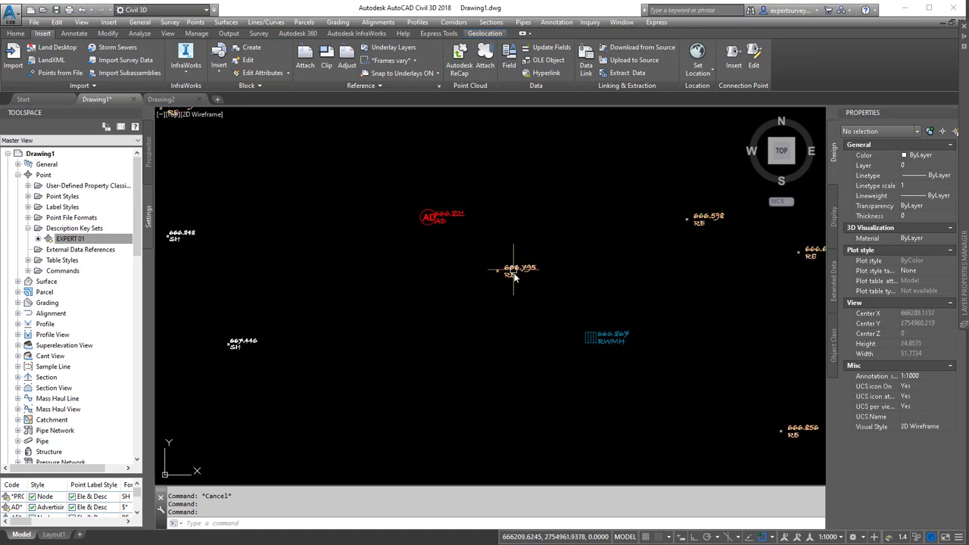
scroll(502, 287, up, 2)
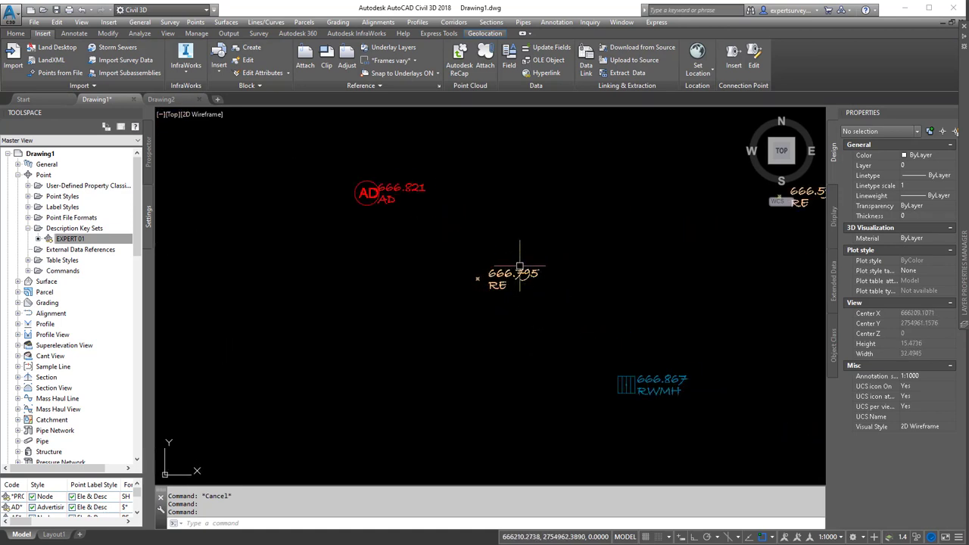
middle_drag(509, 280, 466, 280)
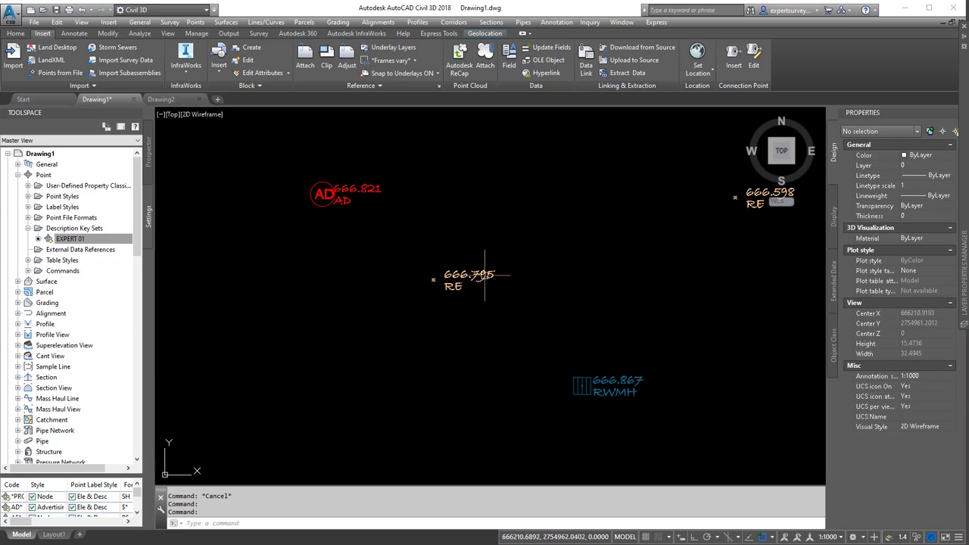
Step: Recheck the raw description and style of the edited RE point, leaving that point selected
click(477, 277)
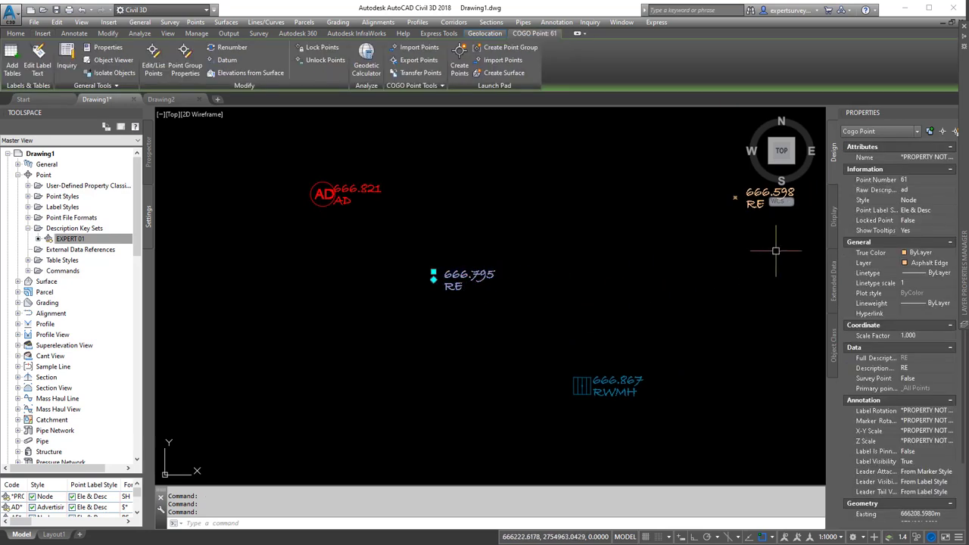
click(911, 197)
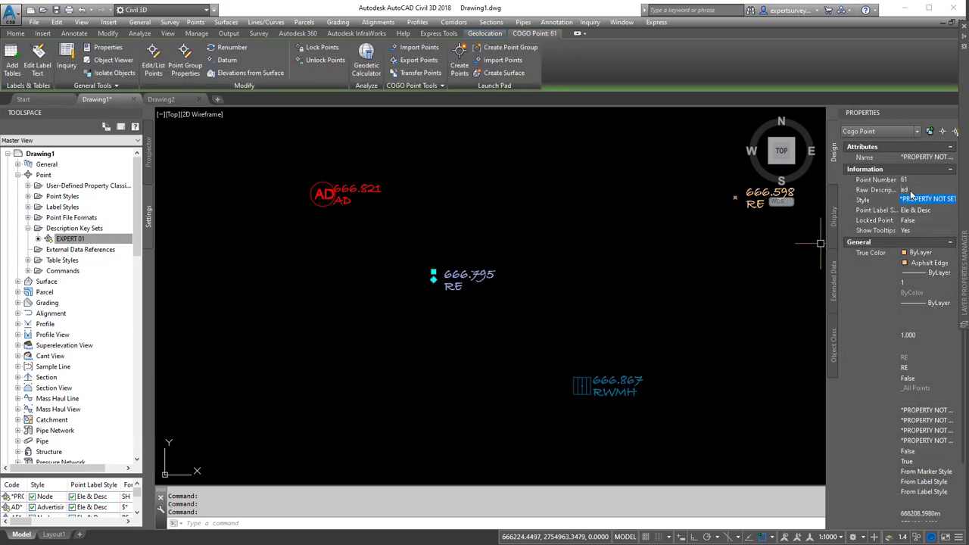
click(608, 272)
key(Escape)
key(Escape)
click(458, 289)
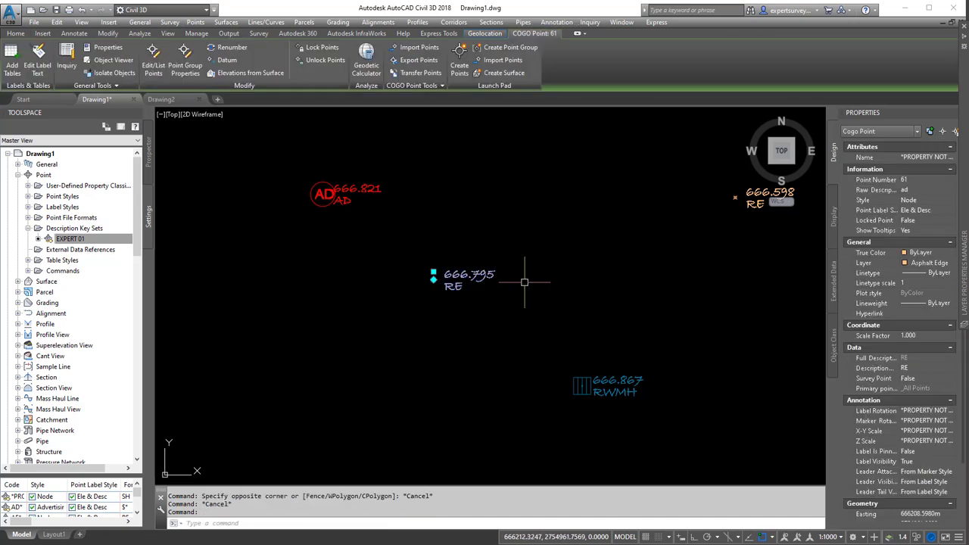
key(Escape)
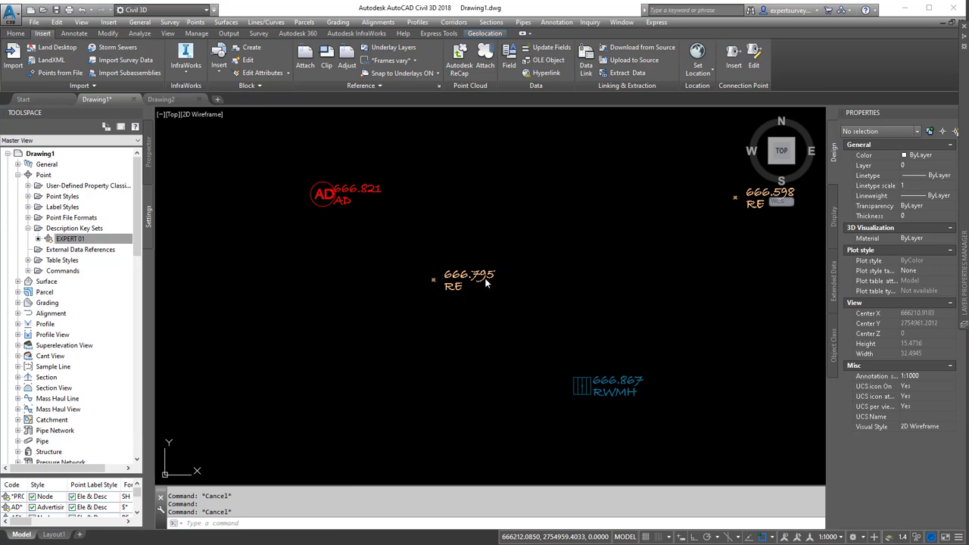
click(454, 281)
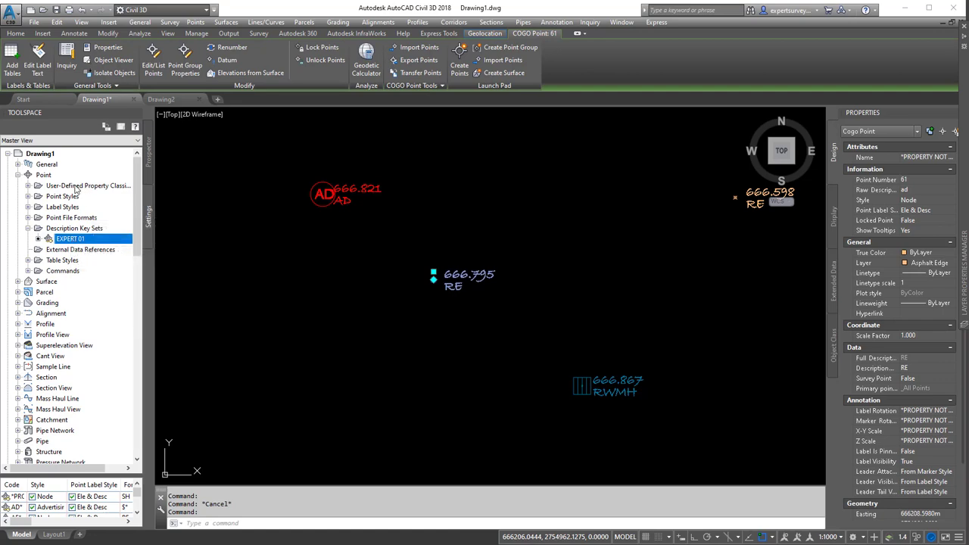
Step: Copy the lowercase expert 01 description key set from Drawing2 into Drawing1
scroll(90, 227, down, 10)
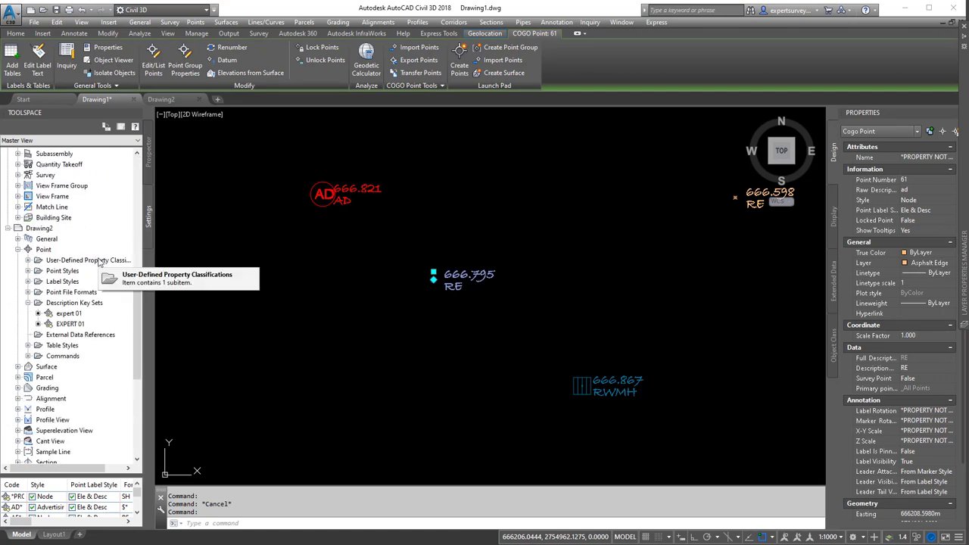
click(67, 313)
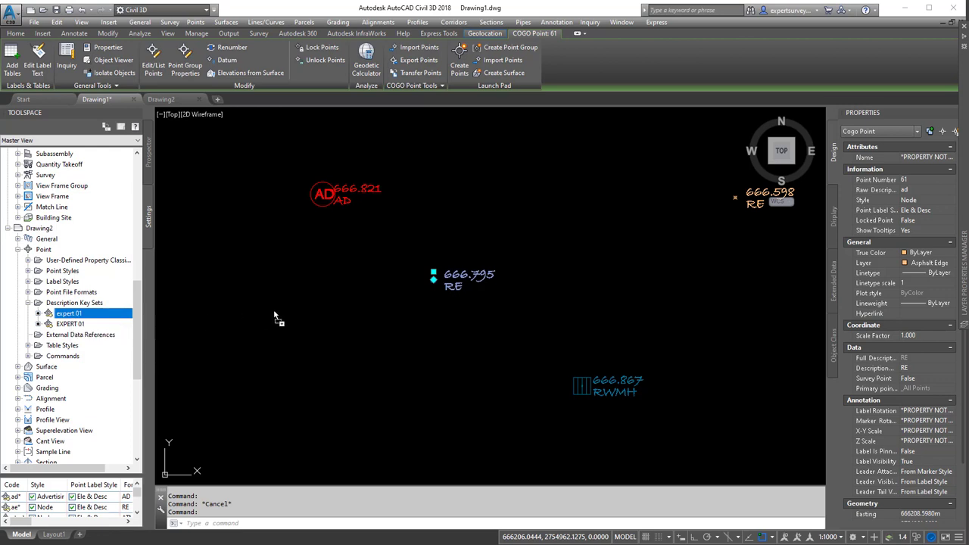
drag(274, 311, 275, 312)
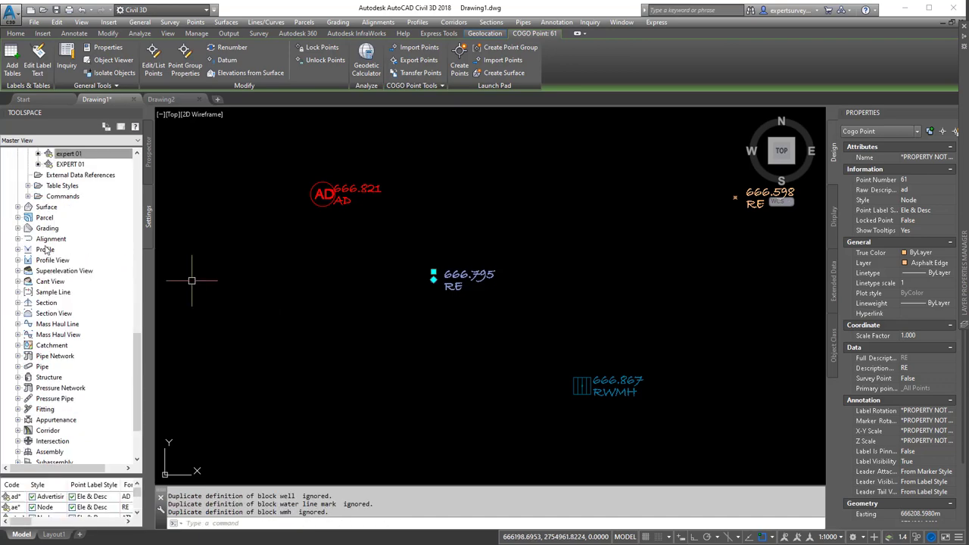
scroll(44, 246, up, 14)
scroll(42, 193, up, 4)
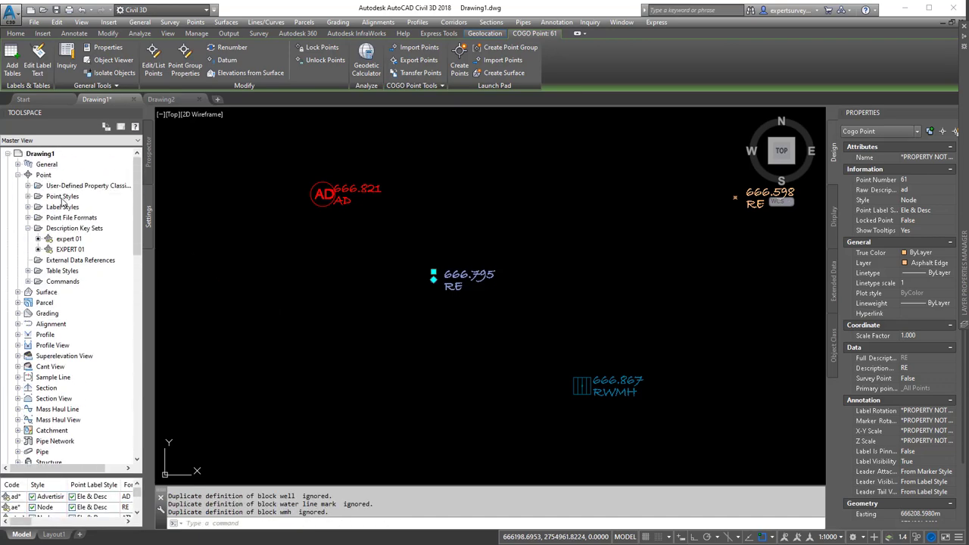
Step: Open the keys of Drawing1's lowercase expert 01 set, review their codes and styles, and close the key editor
click(65, 241)
right_click(86, 241)
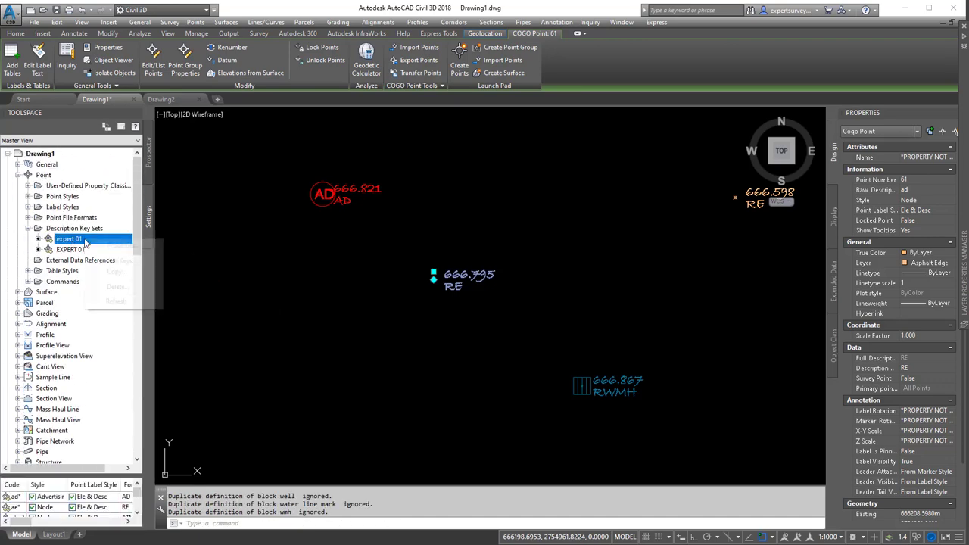
click(119, 261)
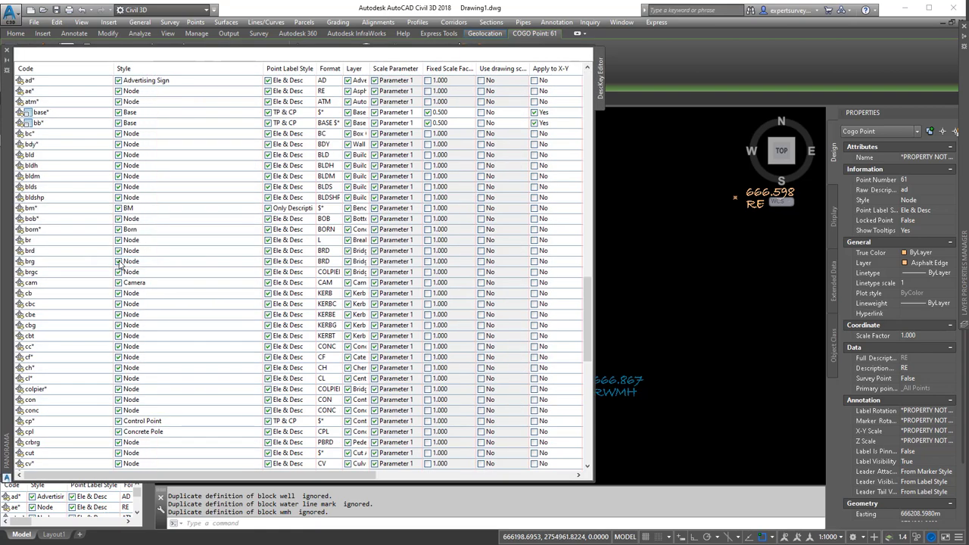
scroll(76, 144, up, 13)
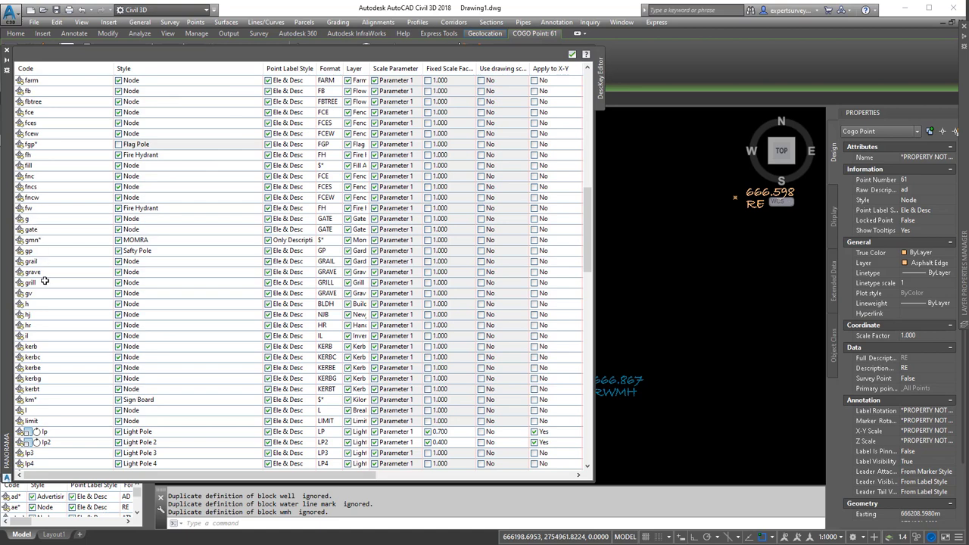
click(571, 53)
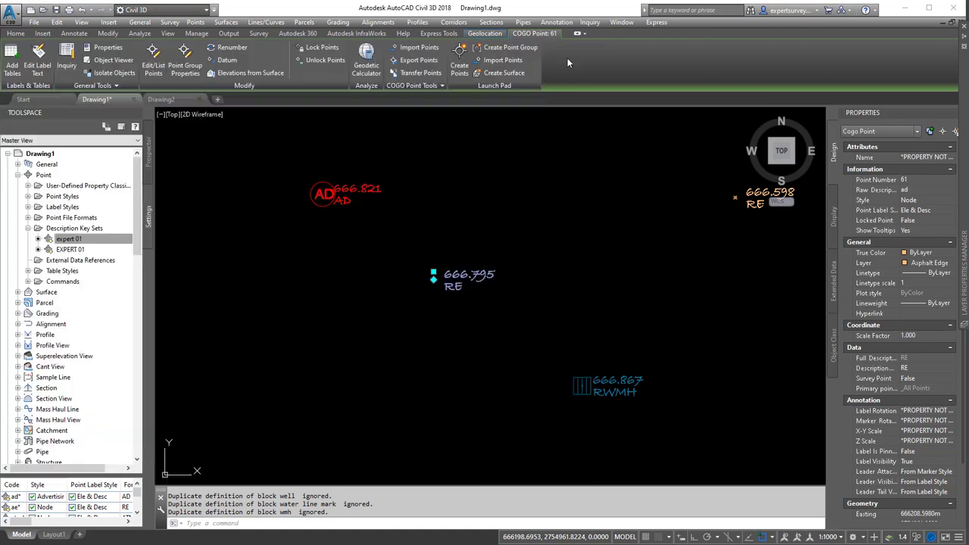
Step: Apply the description keys to the selected point whose raw description is ad
click(82, 240)
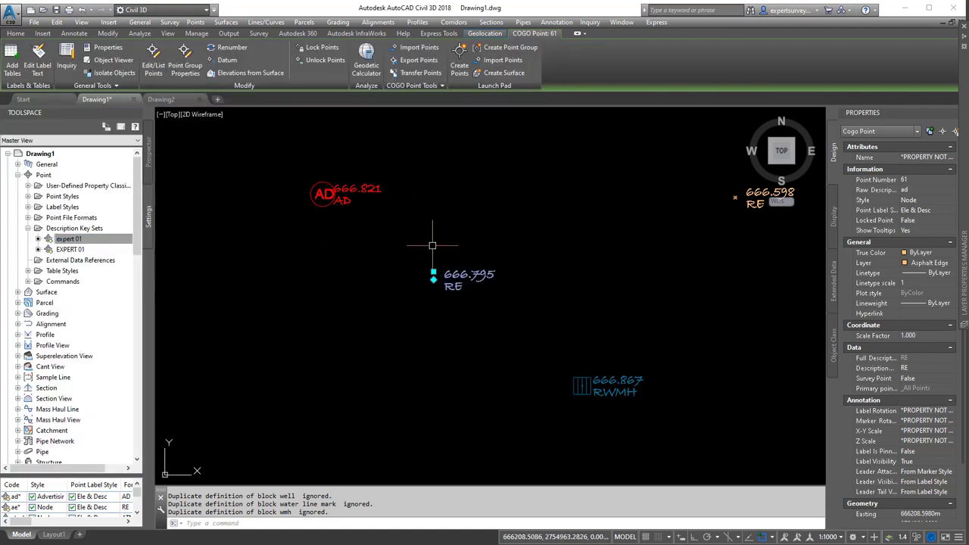
right_click(457, 286)
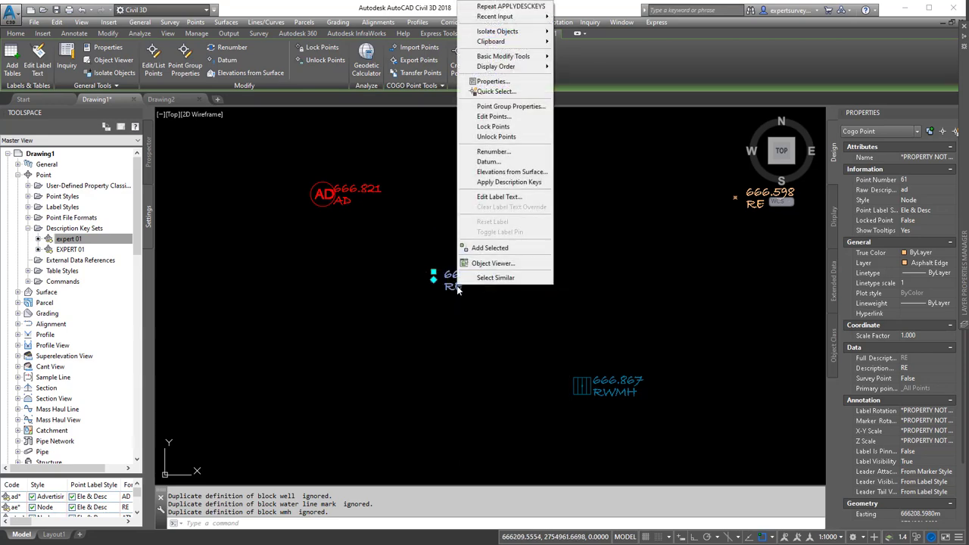
click(529, 183)
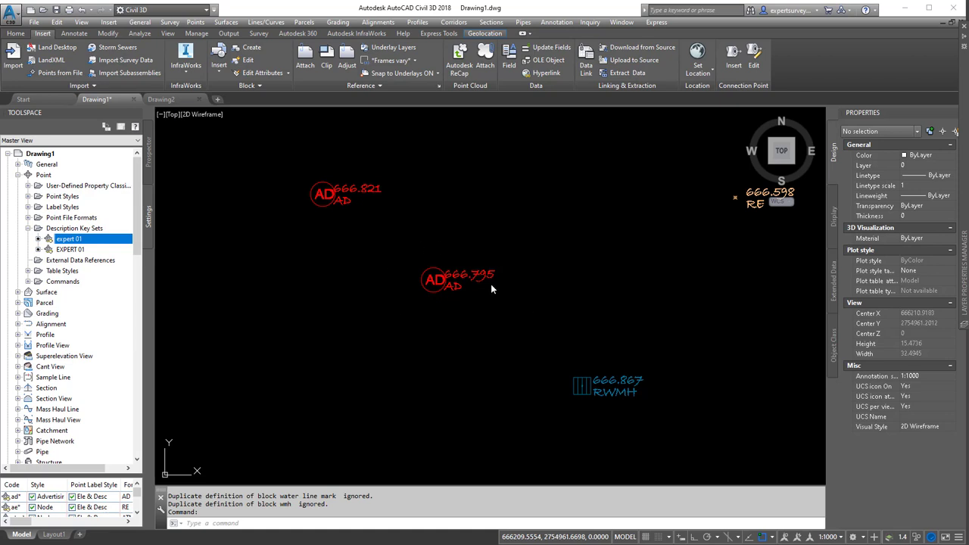
Step: Examine the restyled point beside its AD, RWMH and RE neighbours and across the whole survey
scroll(490, 284, down, 4)
middle_drag(480, 270, 480, 333)
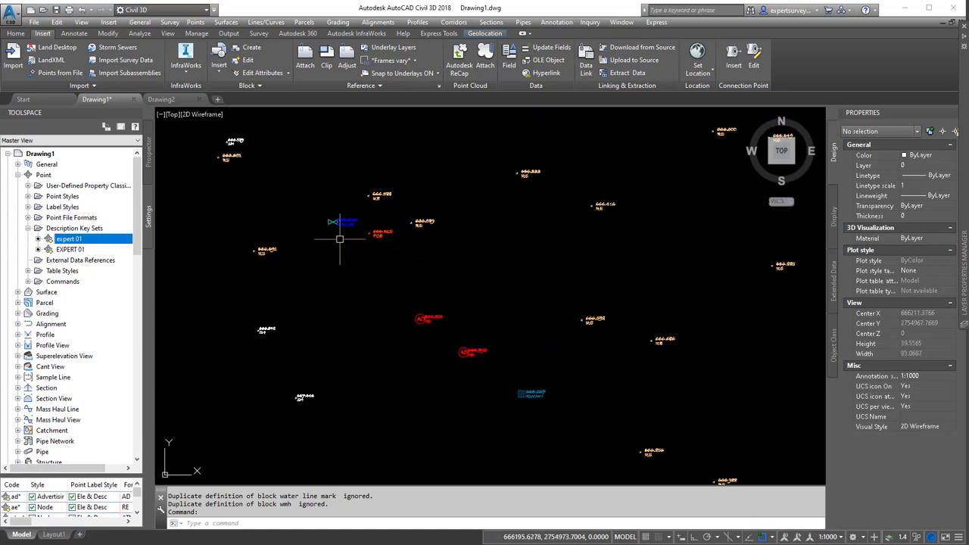
scroll(340, 239, up, 2)
middle_drag(529, 411, 444, 298)
scroll(444, 298, down, 2)
scroll(446, 298, down, 2)
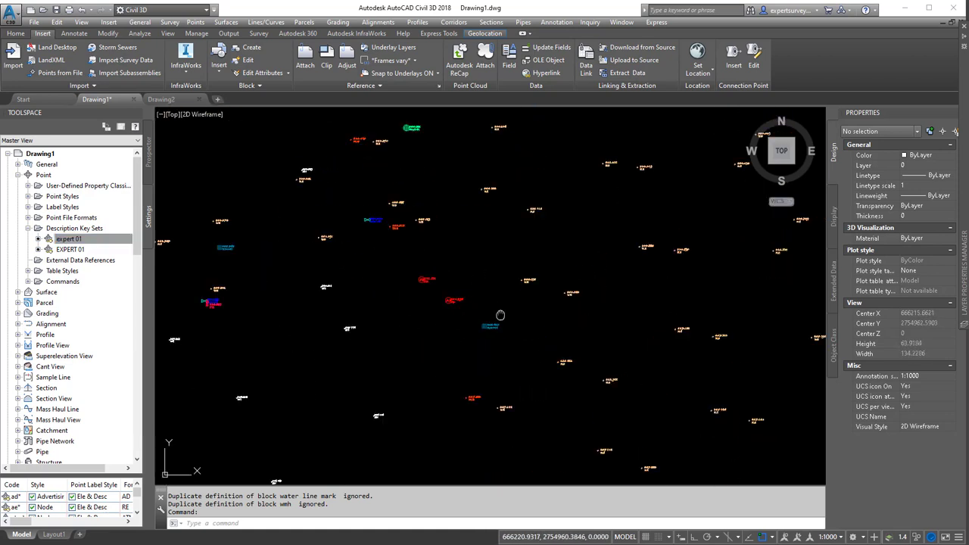
scroll(447, 355, down, 1)
scroll(443, 292, down, 2)
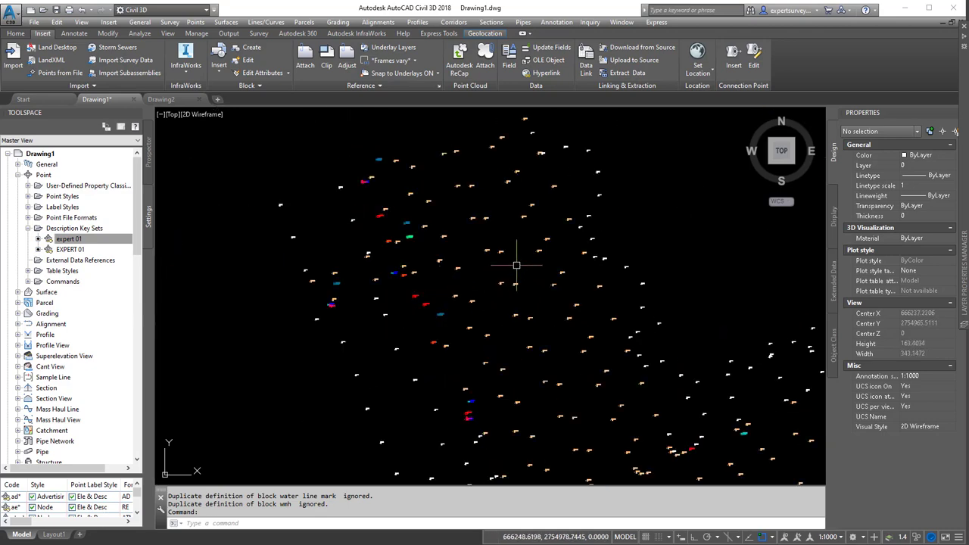
middle_drag(513, 331, 491, 298)
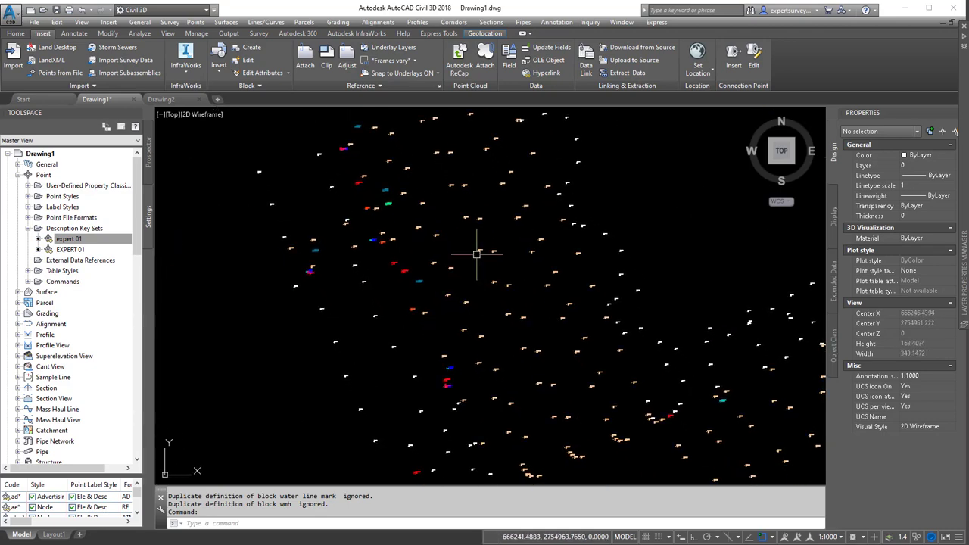
scroll(486, 254, up, 7)
scroll(560, 244, down, 1)
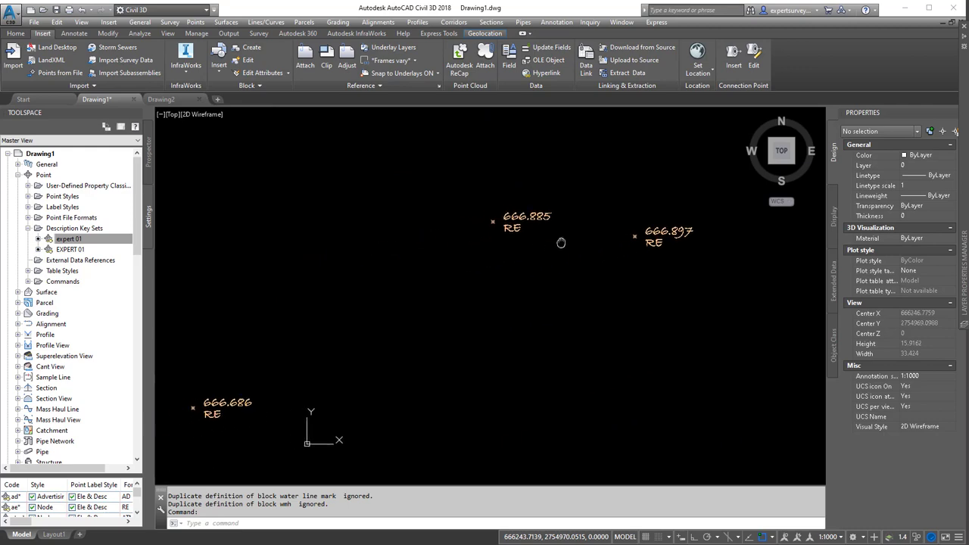
scroll(560, 244, down, 2)
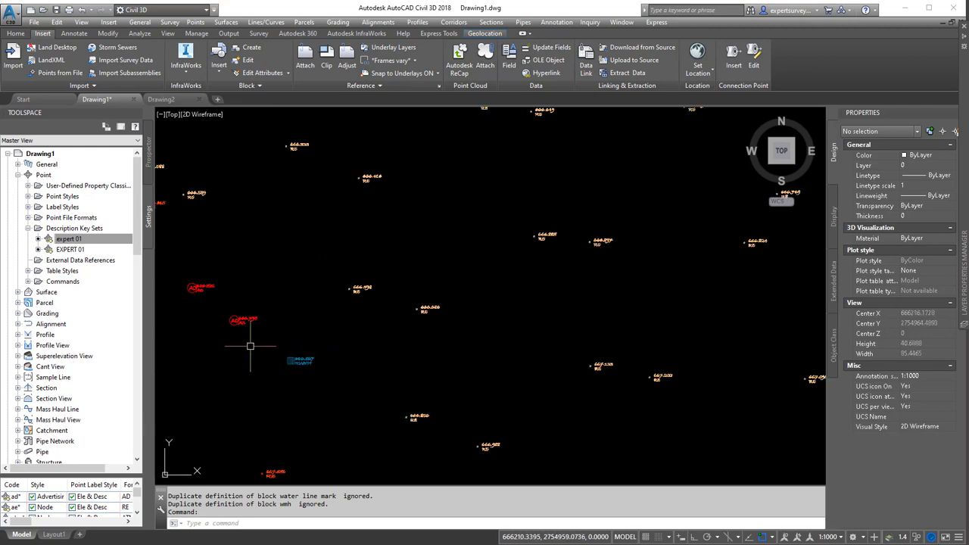
scroll(497, 253, down, 4)
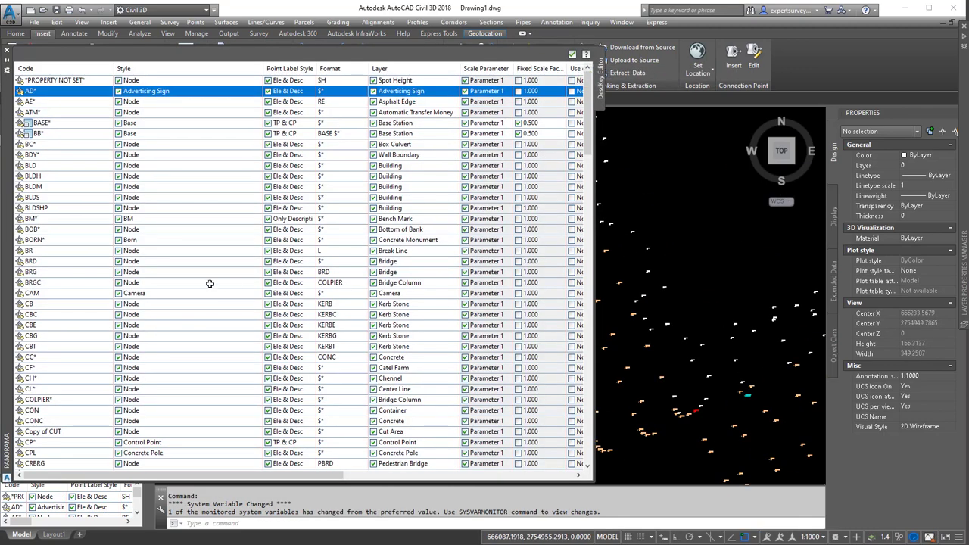
Step: Review the BRGC and *PROPERTY NOT SET* keys in the key editor of the uppercase EXPERT 01 set
click(210, 283)
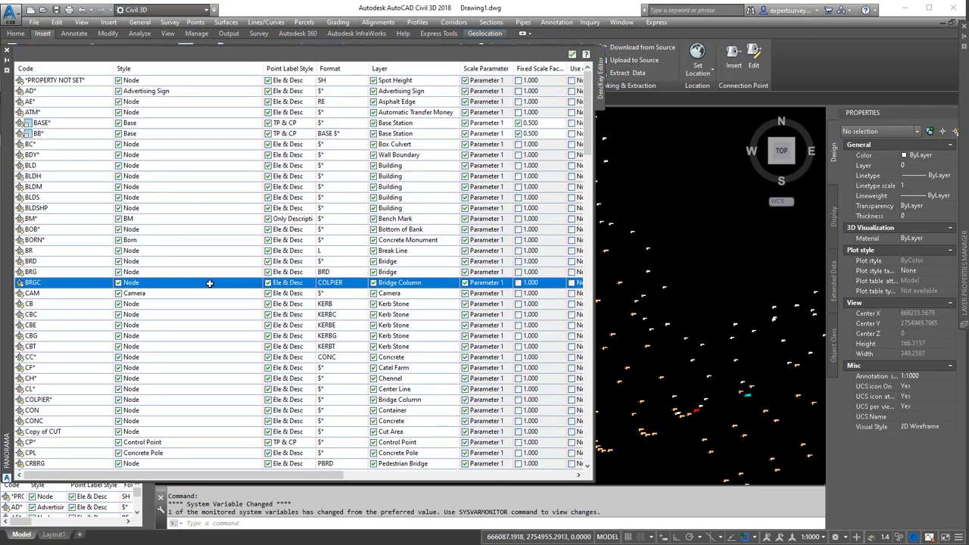
click(83, 80)
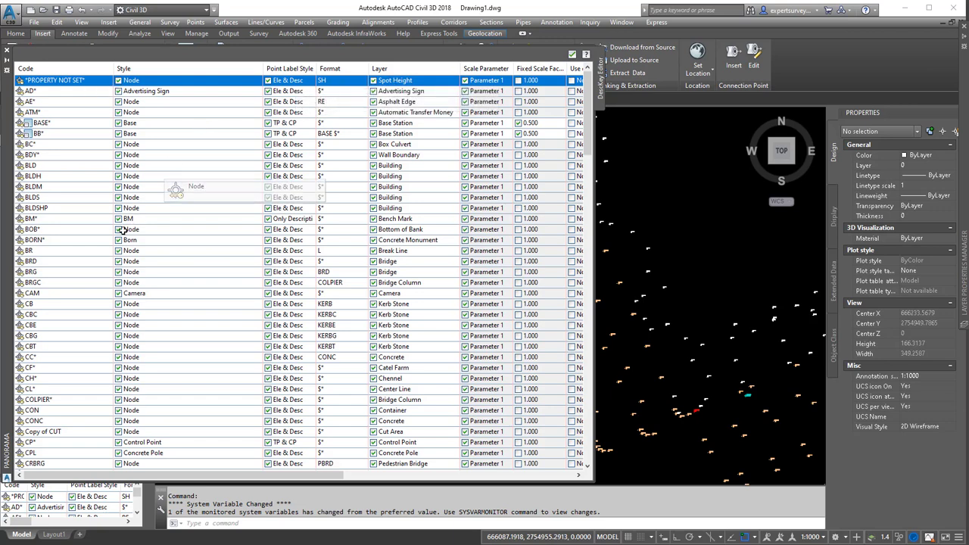
Step: Review the remaining description keys of the uppercase EXPERT 01 set down to the SH key, and close the key editor
scroll(114, 318, down, 12)
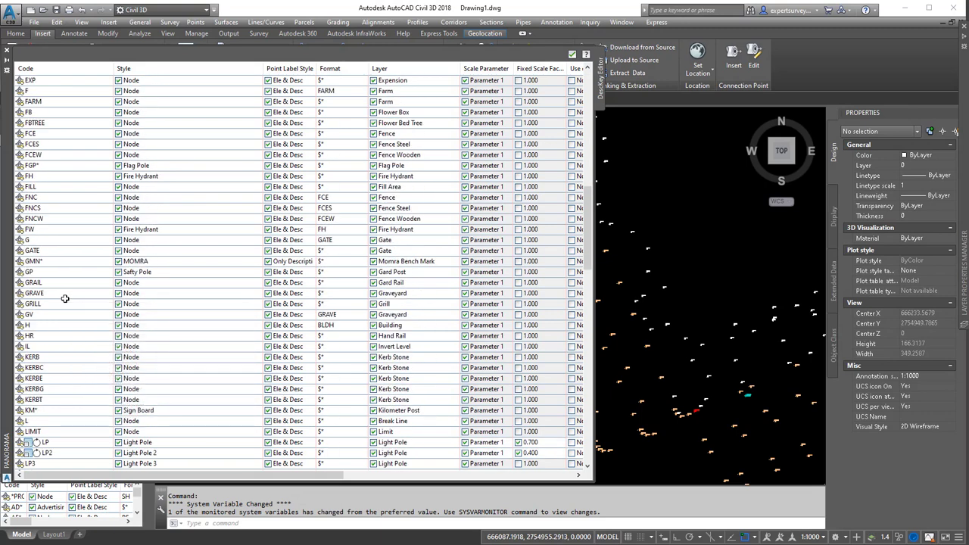
scroll(65, 299, down, 20)
click(40, 338)
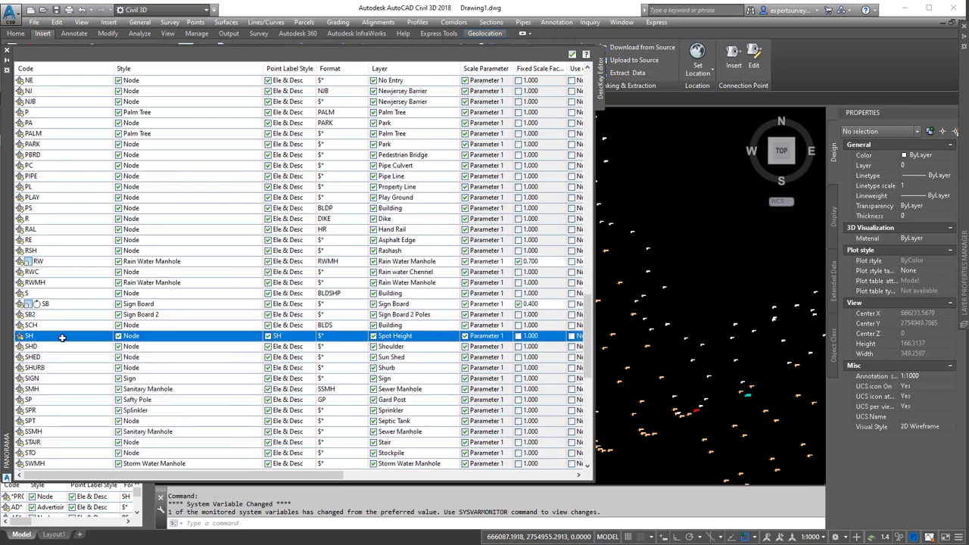
scroll(114, 322, down, 2)
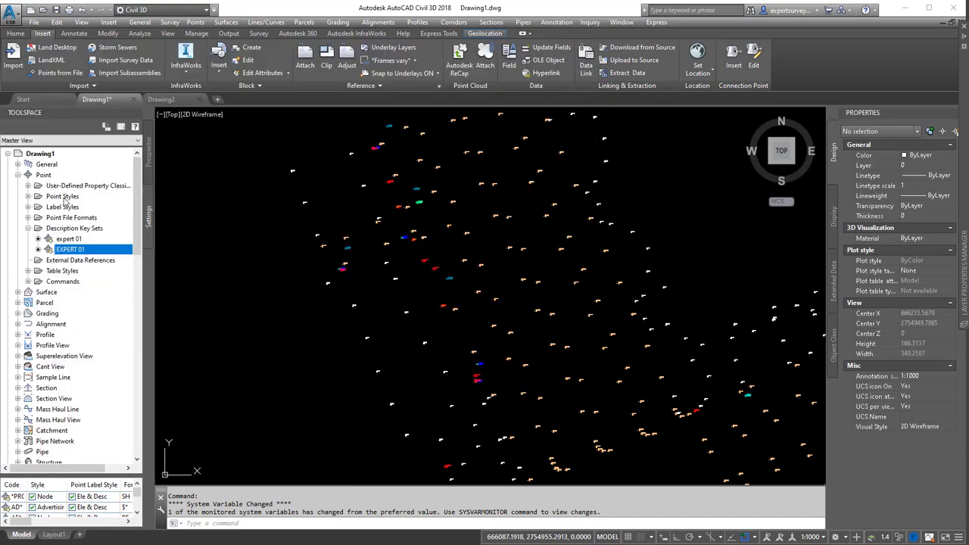
Step: Expand Drawing1's Point Styles collection and review the styles it holds, from Advertising Sign to Water Line Mark
click(62, 197)
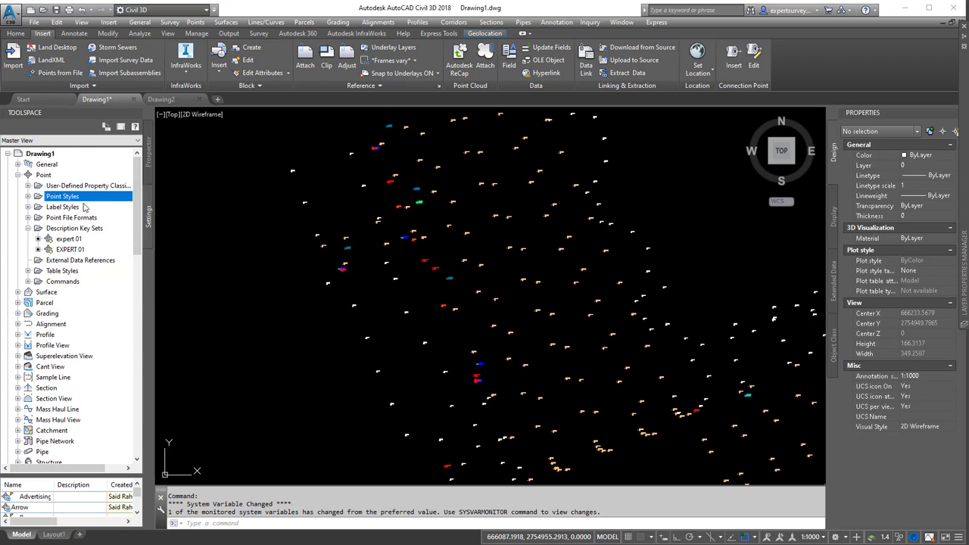
click(27, 197)
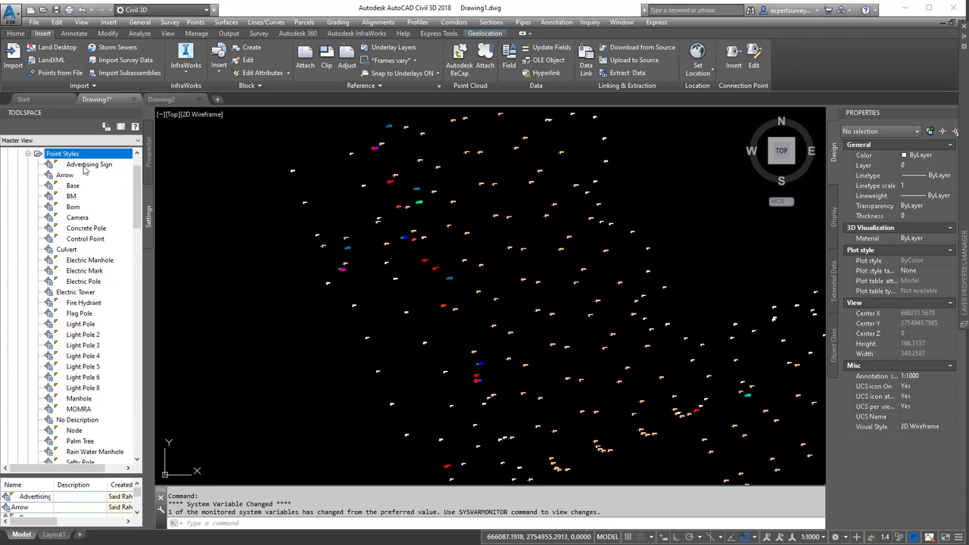
scroll(79, 303, down, 9)
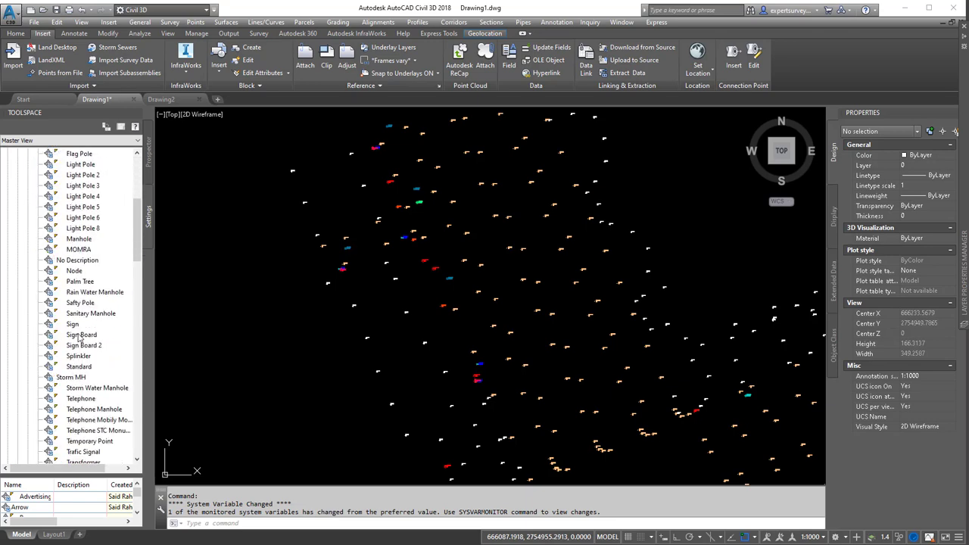
scroll(79, 335, up, 7)
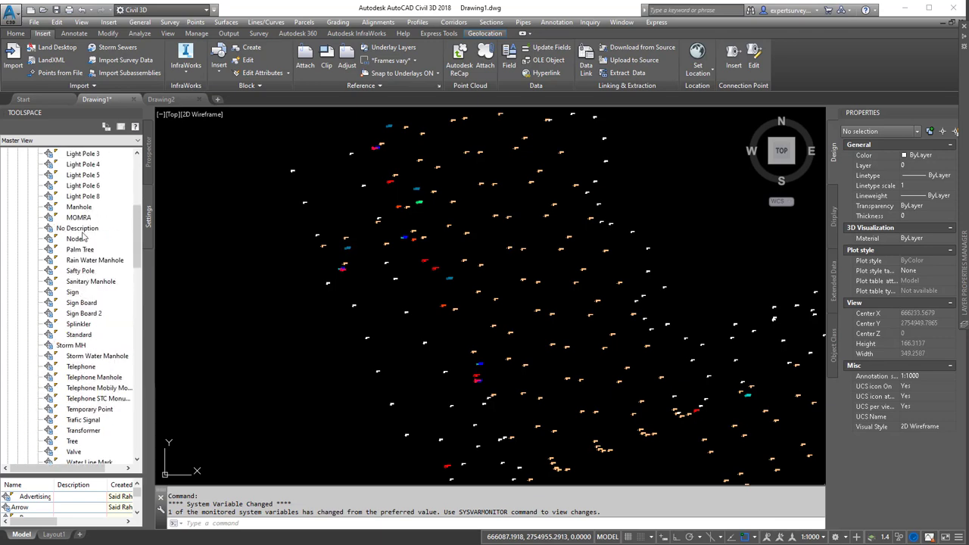
scroll(82, 227, up, 3)
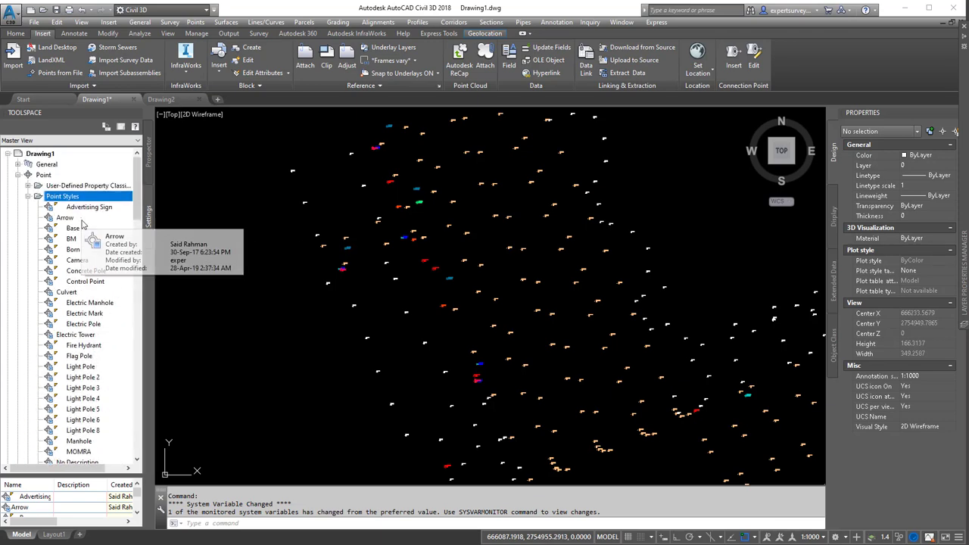
Step: Open the Advertising Sign point style, examine its marker block symbol and size, and close it
click(86, 208)
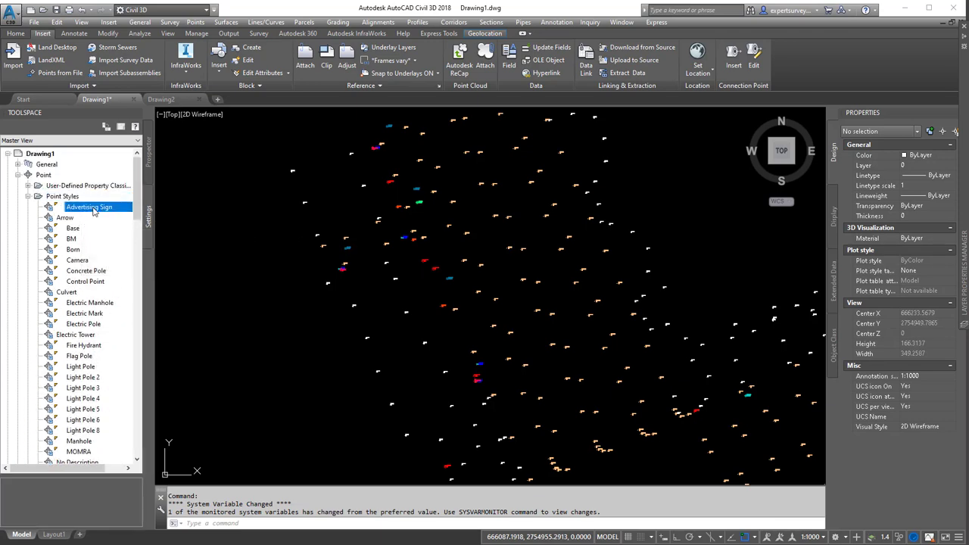
right_click(93, 210)
click(107, 214)
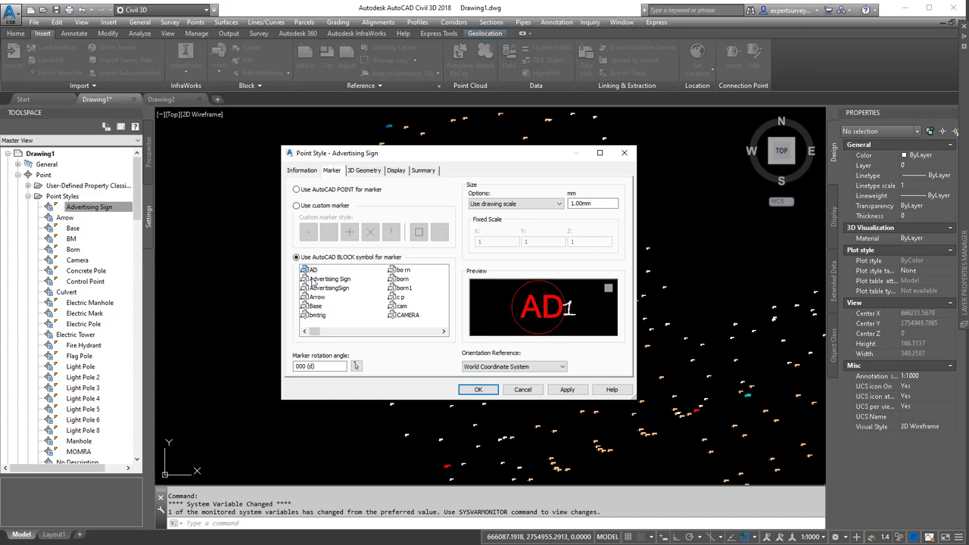
click(476, 391)
Step: Open the BM point style, examine its marker block symbol and size, and close it
click(74, 228)
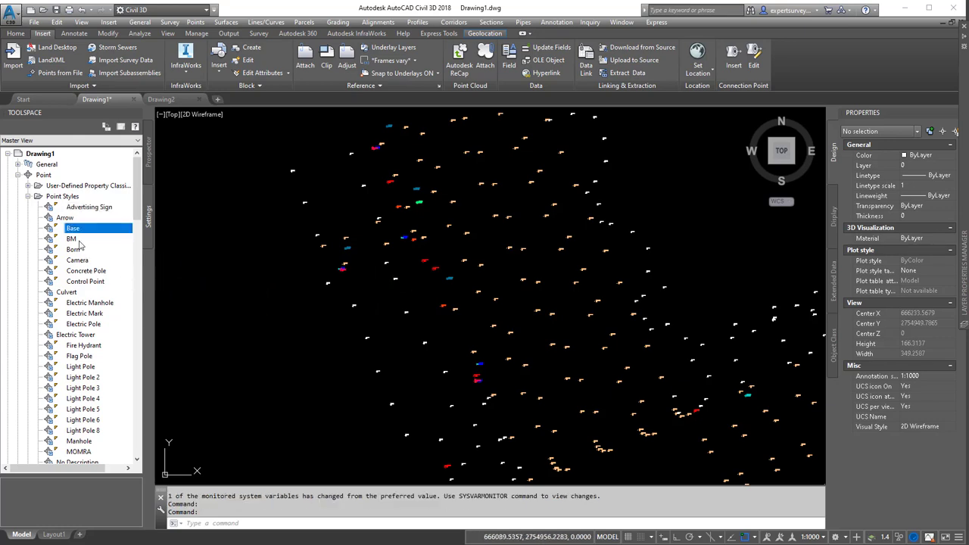
click(72, 241)
right_click(75, 242)
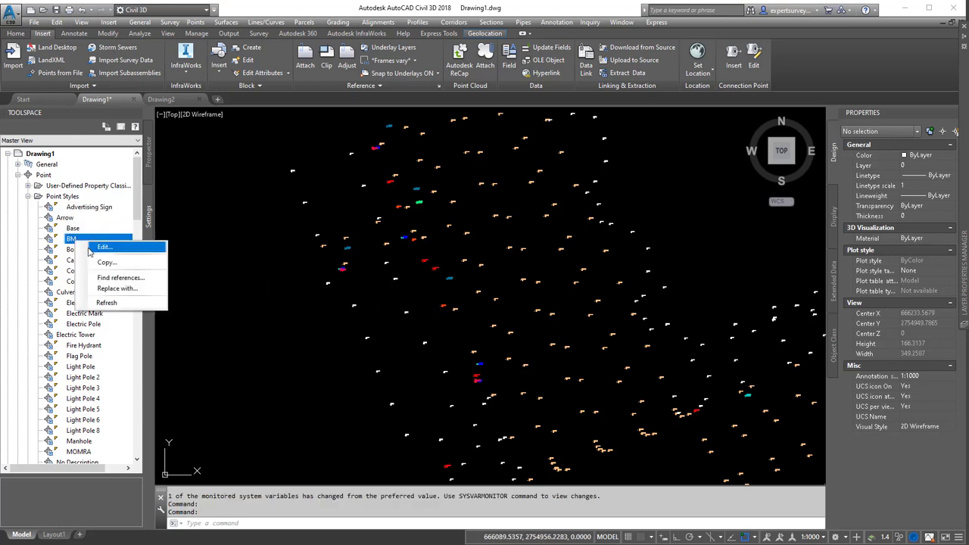
click(89, 251)
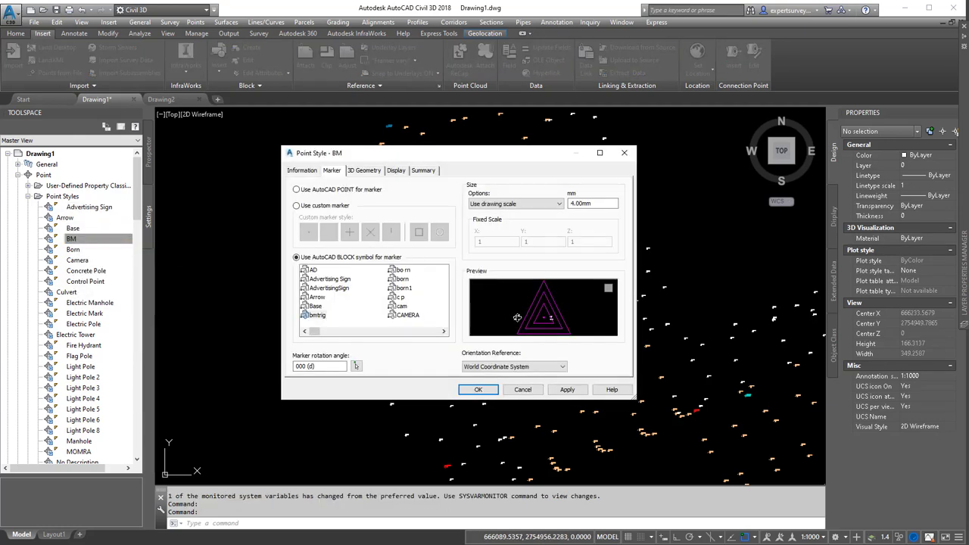
click(478, 390)
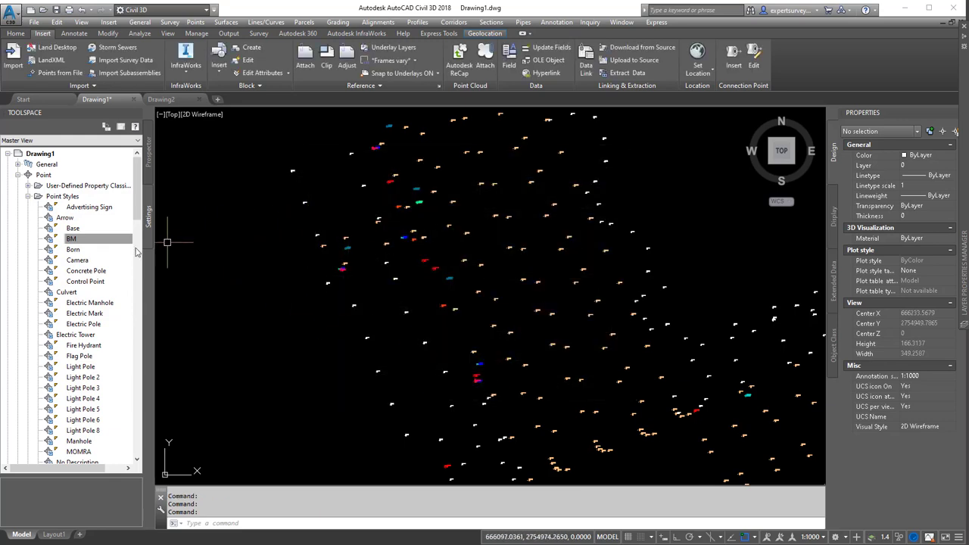
click(67, 197)
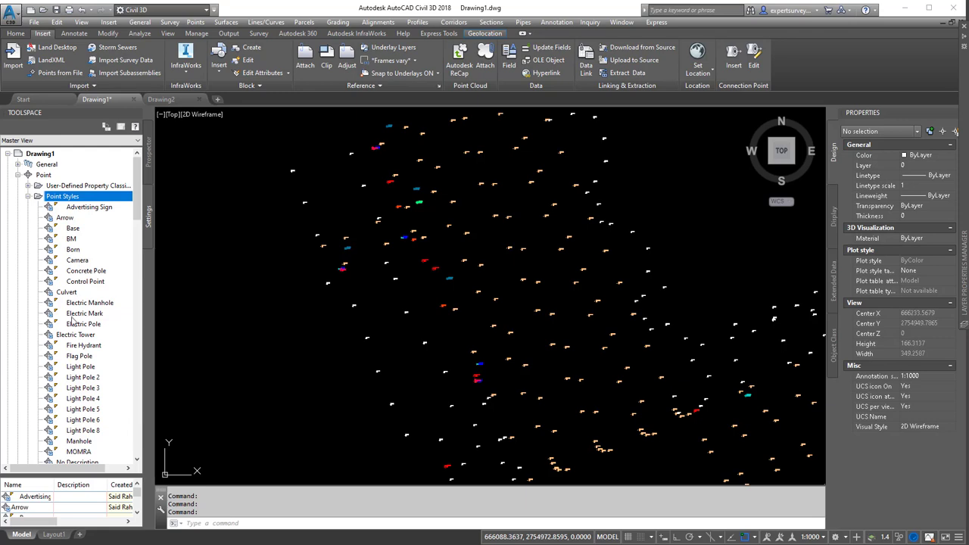
Step: Place an AutoCAD point in the empty area beside the survey points, at about X 666116, Y 2755003
middle_drag(331, 223, 464, 239)
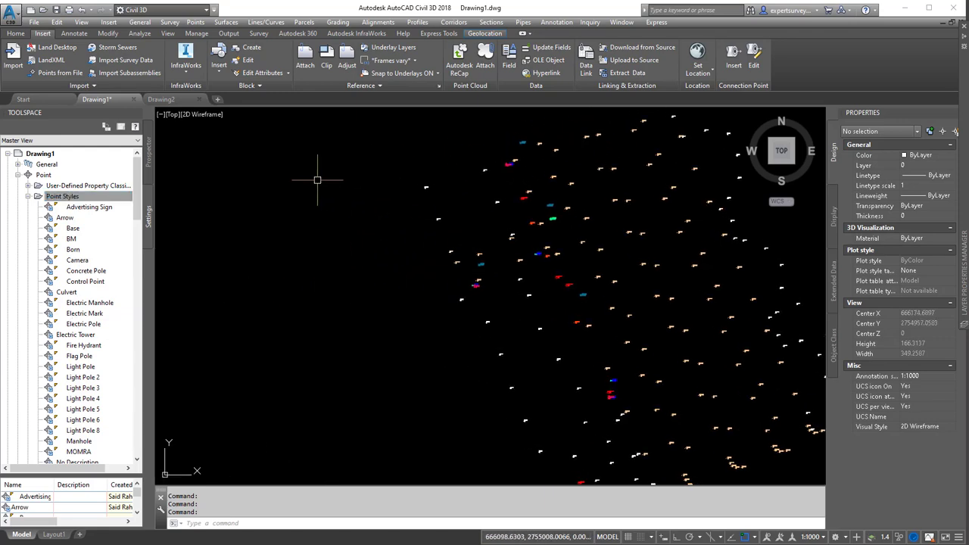
scroll(317, 179, up, 4)
text(point)
key(Return)
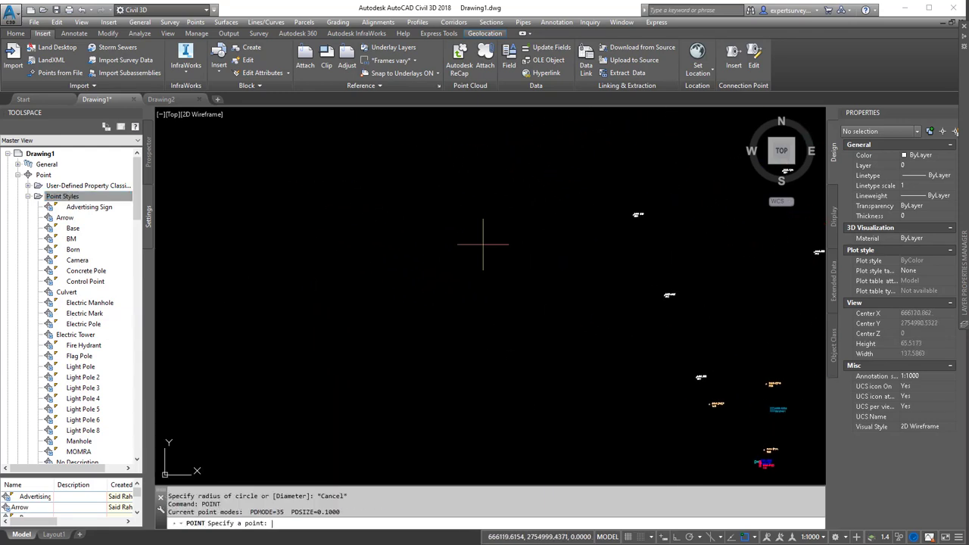
scroll(471, 229, up, 4)
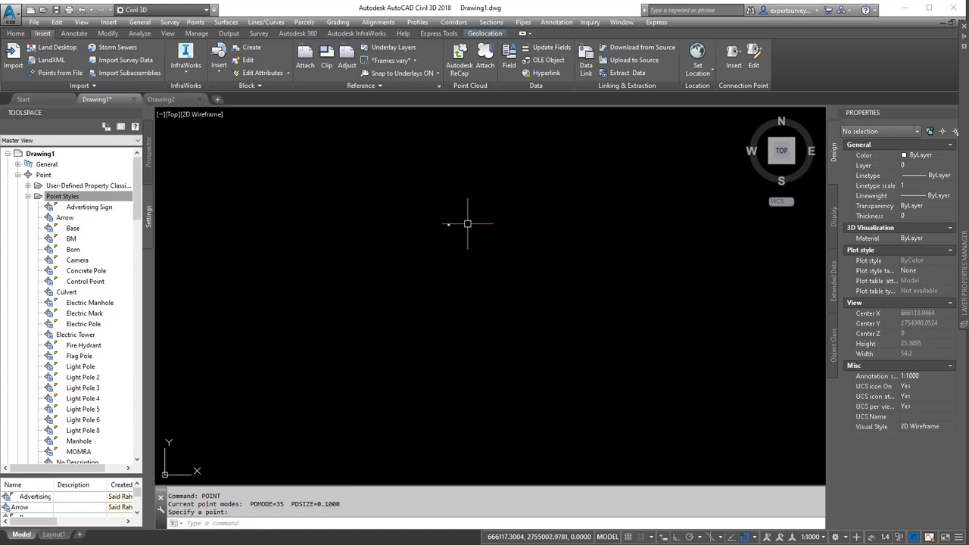
Step: Draw two concentric circles centred on the new point, the inner one with a radius of about 1.36 and a larger one around it
text(c)
key(Return)
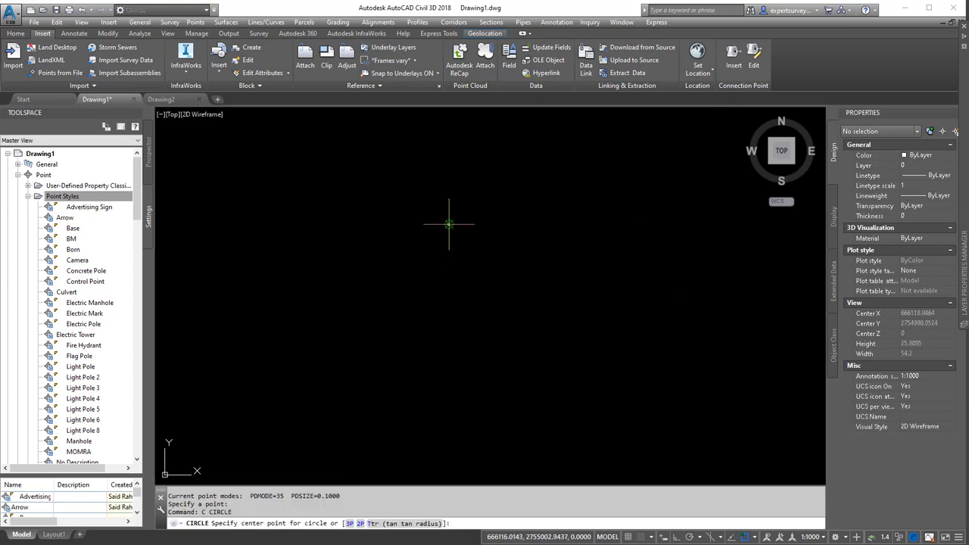
click(448, 225)
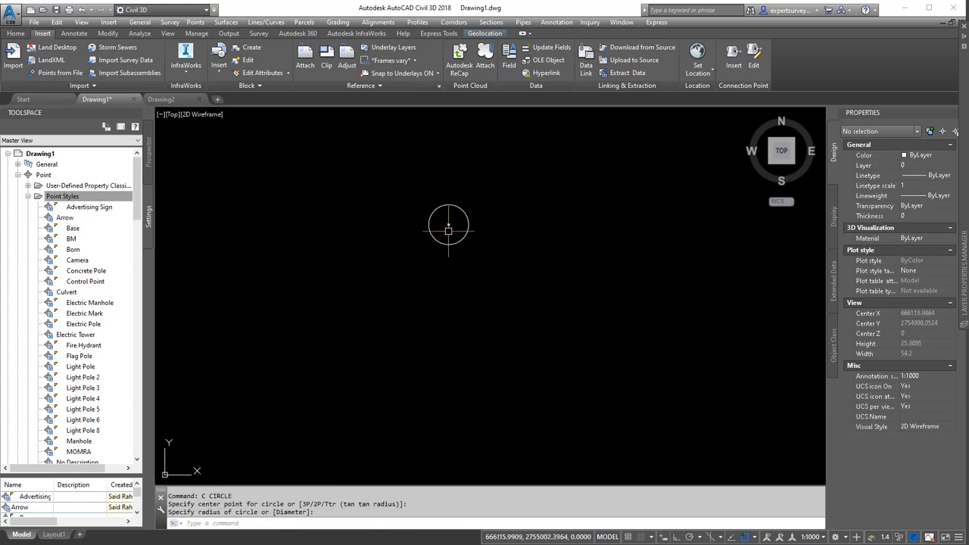
click(446, 245)
key(Return)
click(448, 226)
click(443, 260)
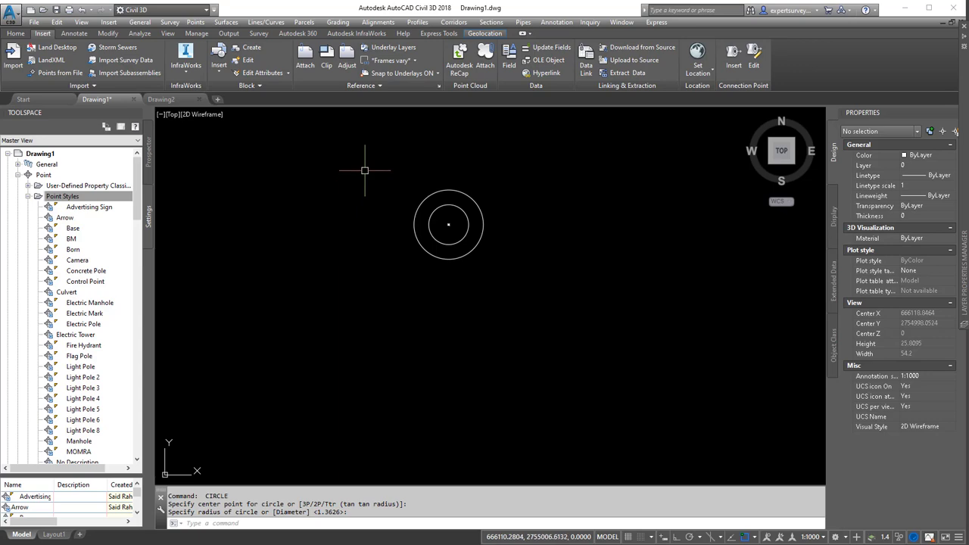
Step: Set up a block definition named mh with the circles' centre as base point and both circles and the point as objects
text(B)
key(Return)
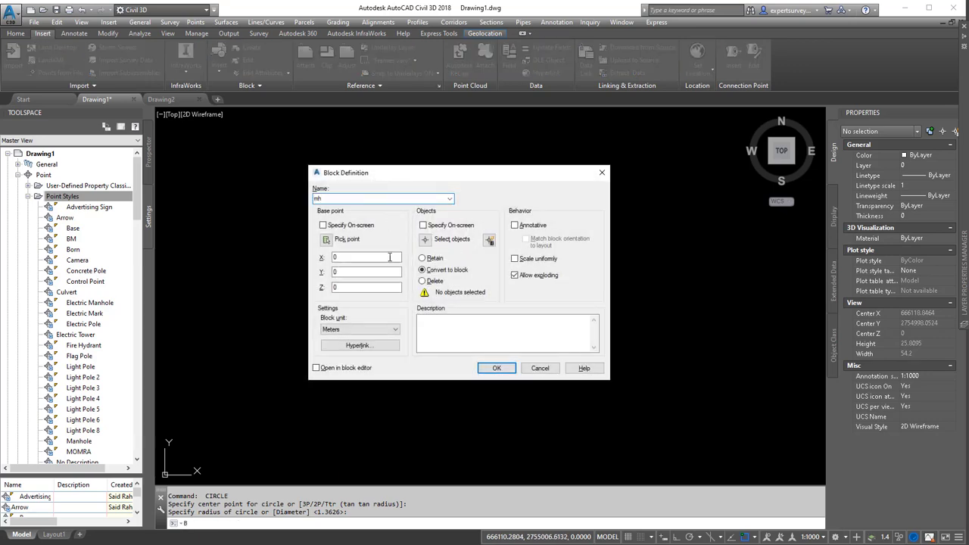
click(326, 241)
click(443, 225)
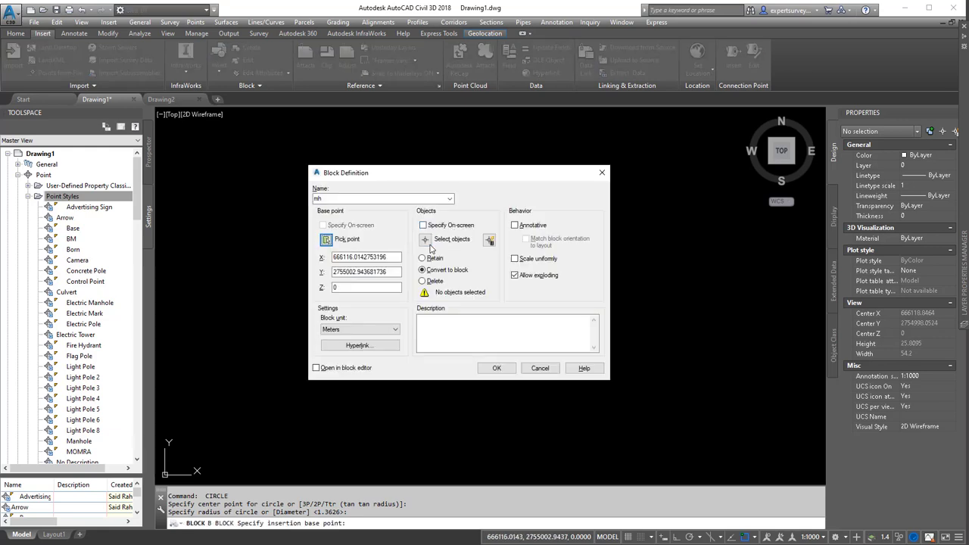
click(430, 244)
click(381, 162)
click(503, 290)
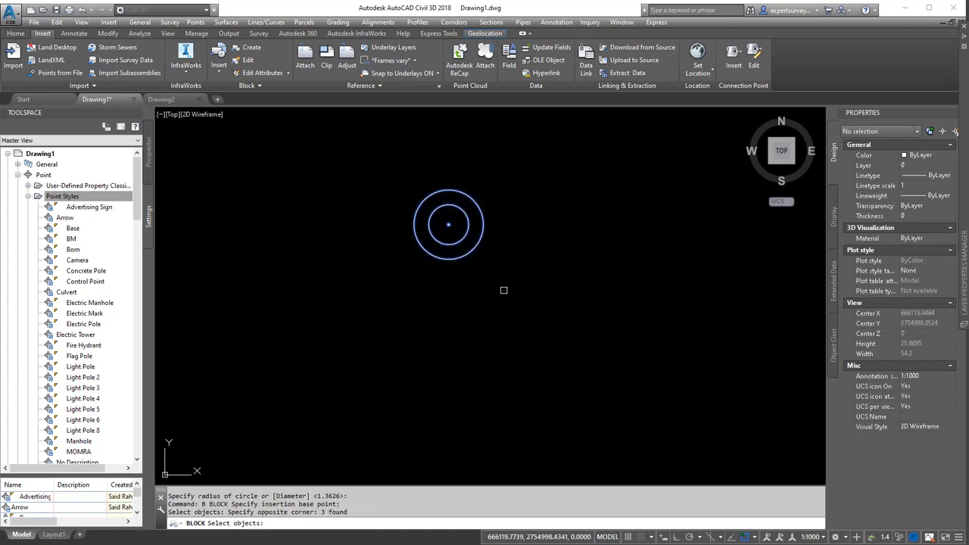
key(Return)
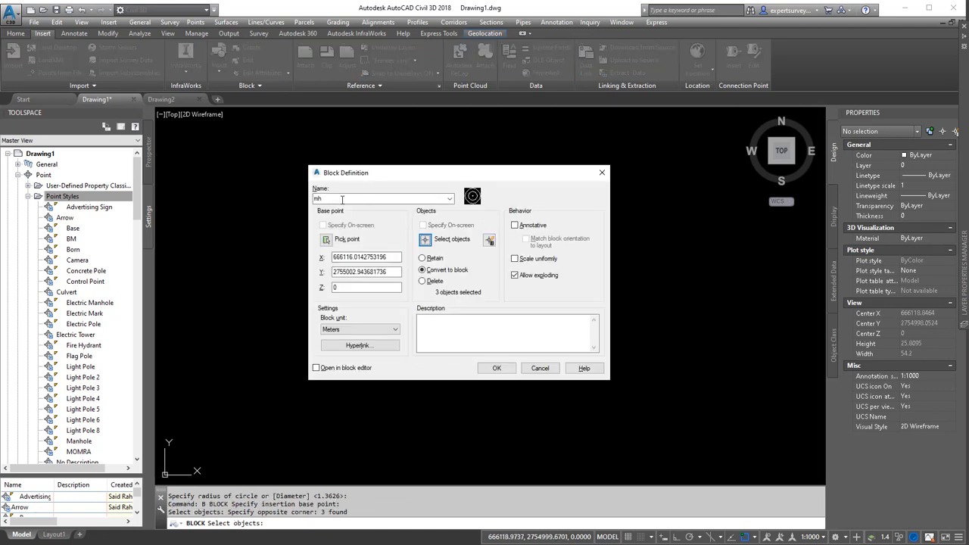
Step: Decline redefining the existing mh block and create the block under the name MANHOLE
click(497, 368)
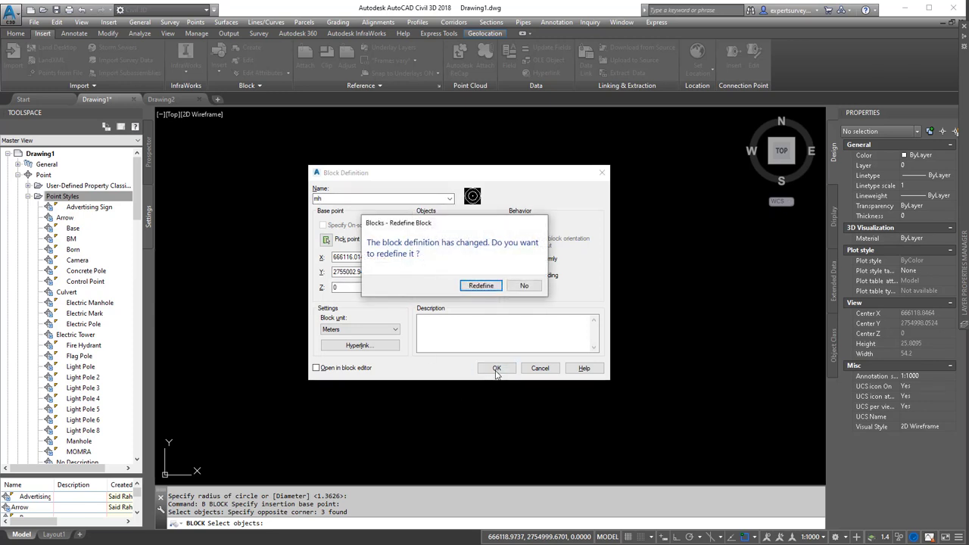
click(522, 286)
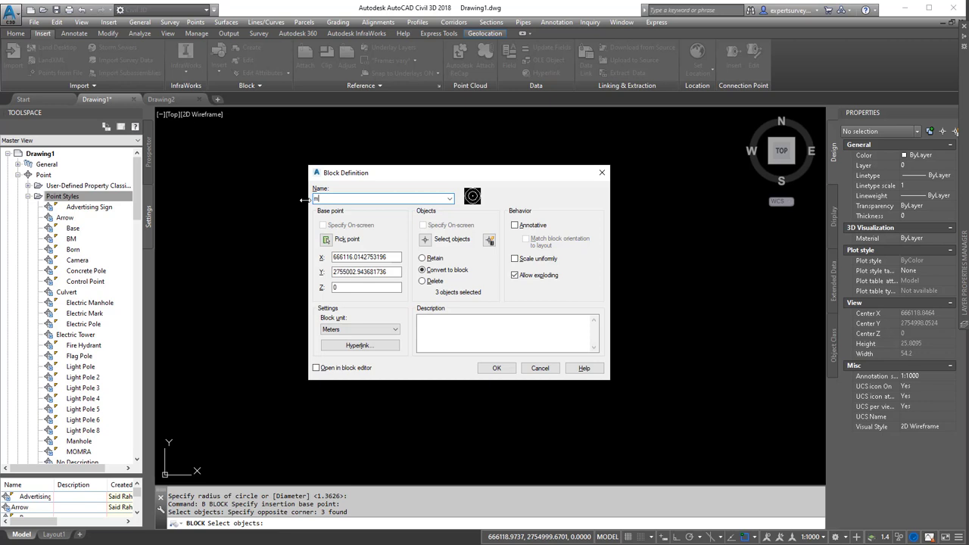
key(BackSpace)
click(501, 368)
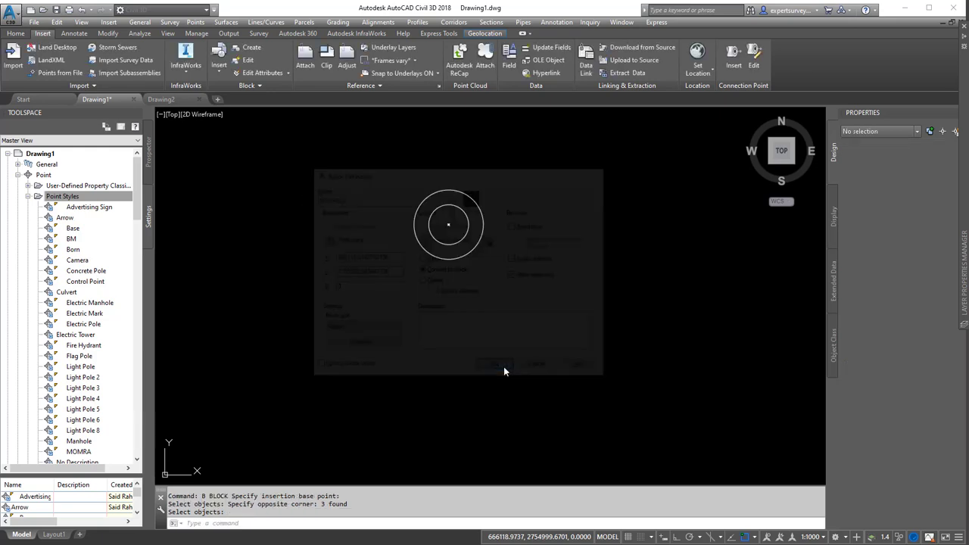
Step: Inspect the MANHOLE block reference and erase it from the drawing
click(471, 249)
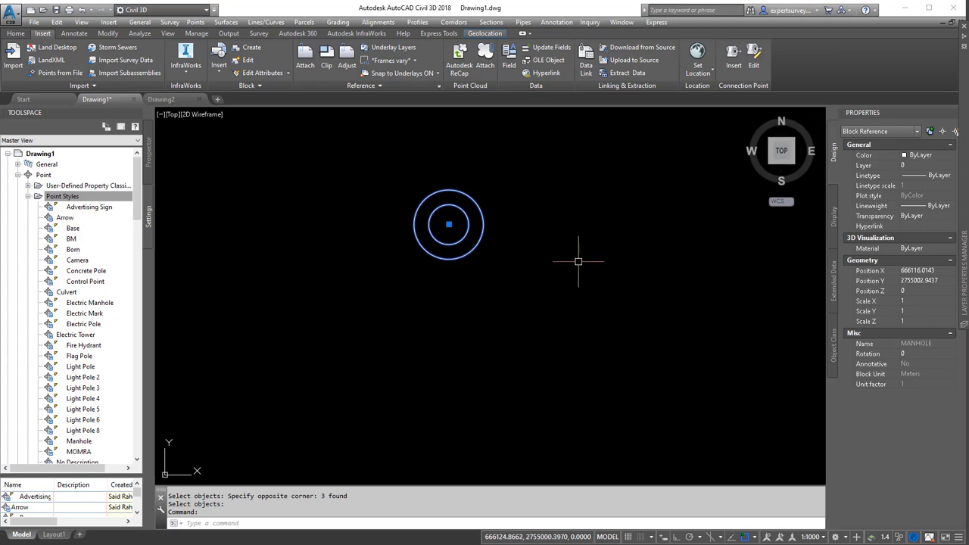
key(Escape)
click(465, 253)
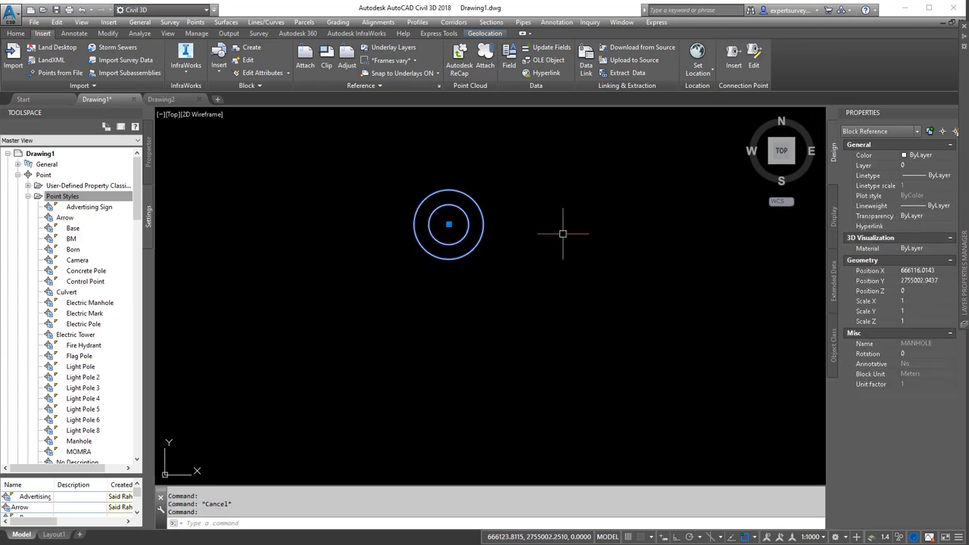
text(e)
key(Return)
scroll(393, 227, down, 5)
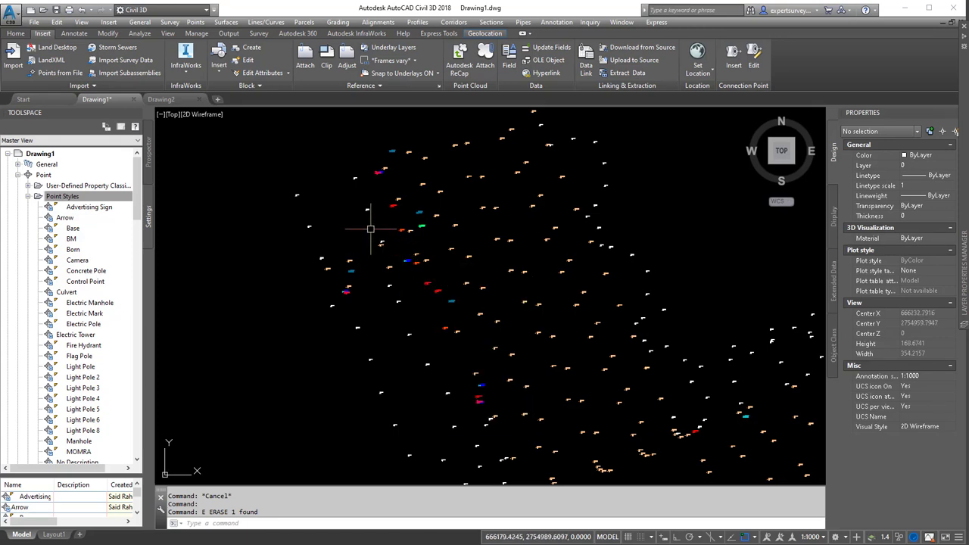
Step: Collapse Point Styles, expand the point Label Styles collection and review its styles, including Ele & Desc
double_click(70, 197)
click(72, 208)
click(28, 207)
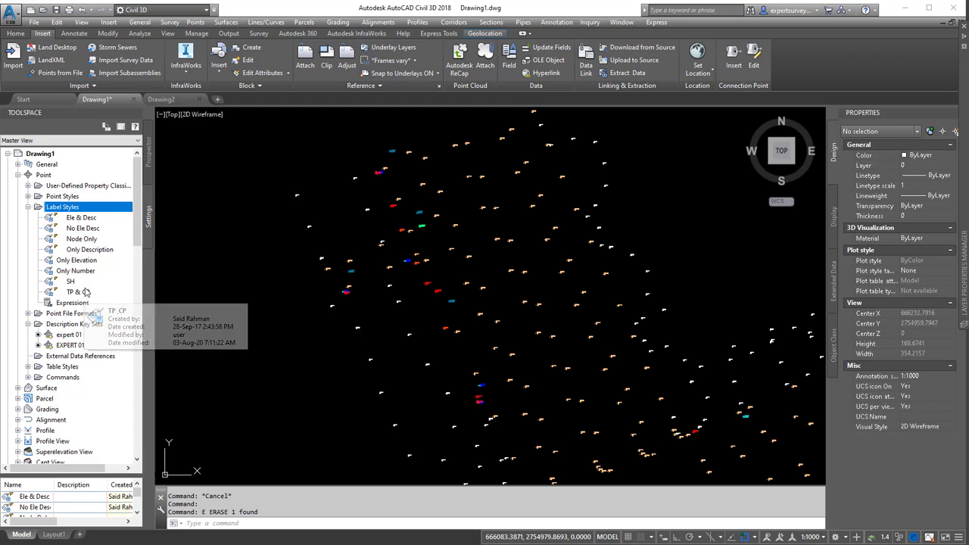
click(79, 218)
click(68, 209)
click(80, 220)
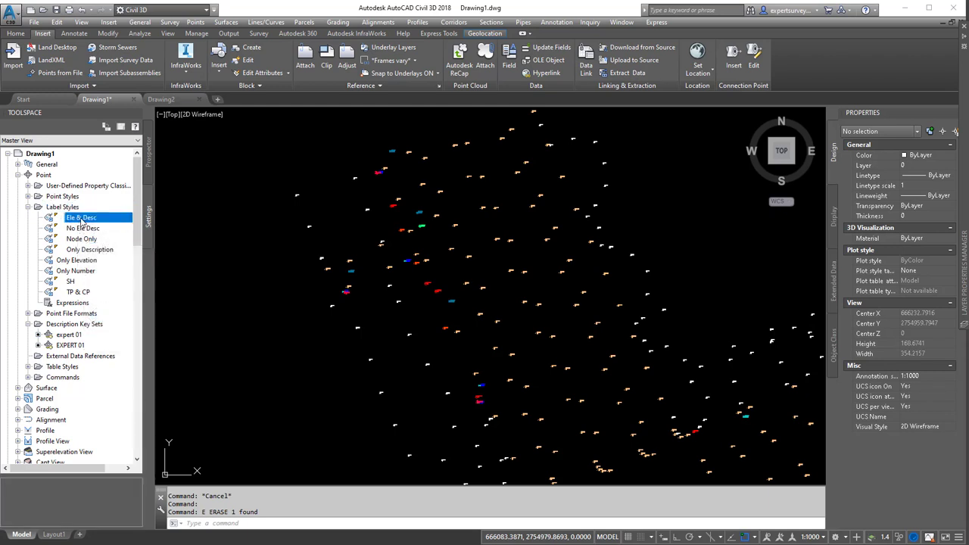
Step: Start a new point label style and review its Point Number, Point Elevation and Point Description layout components
click(68, 209)
right_click(72, 208)
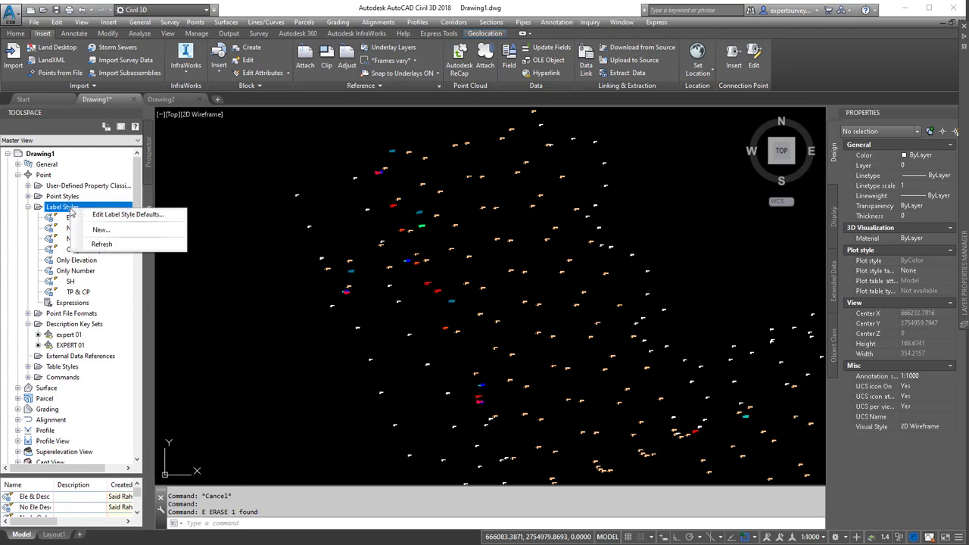
click(101, 229)
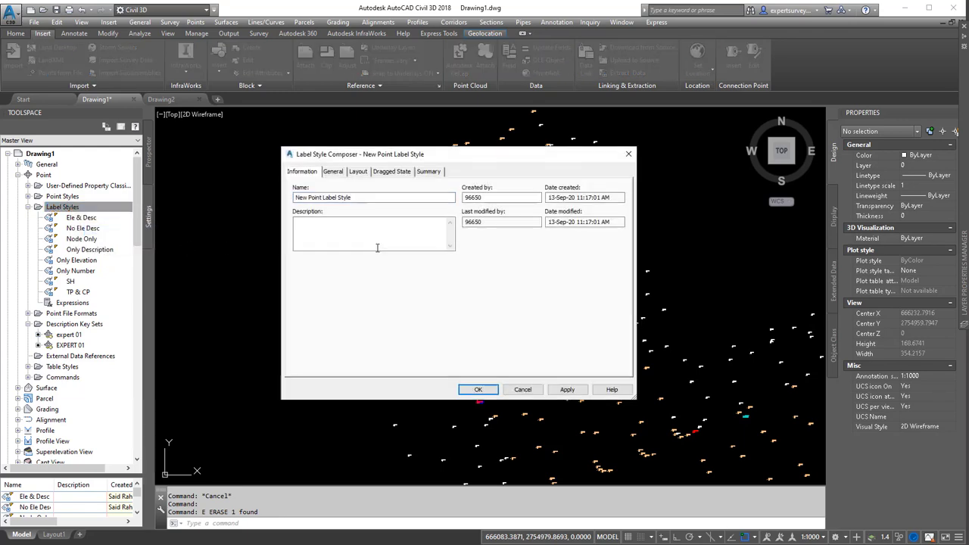
click(358, 171)
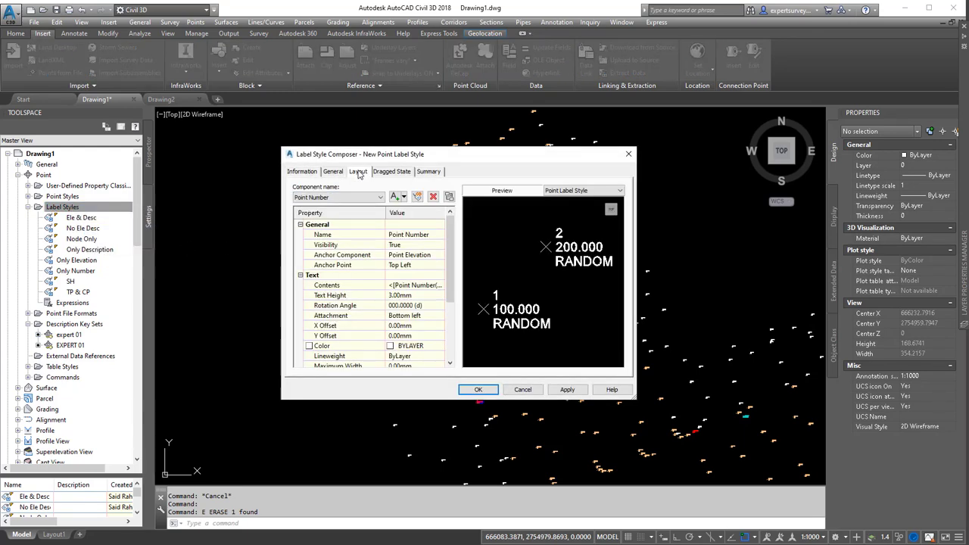
click(360, 198)
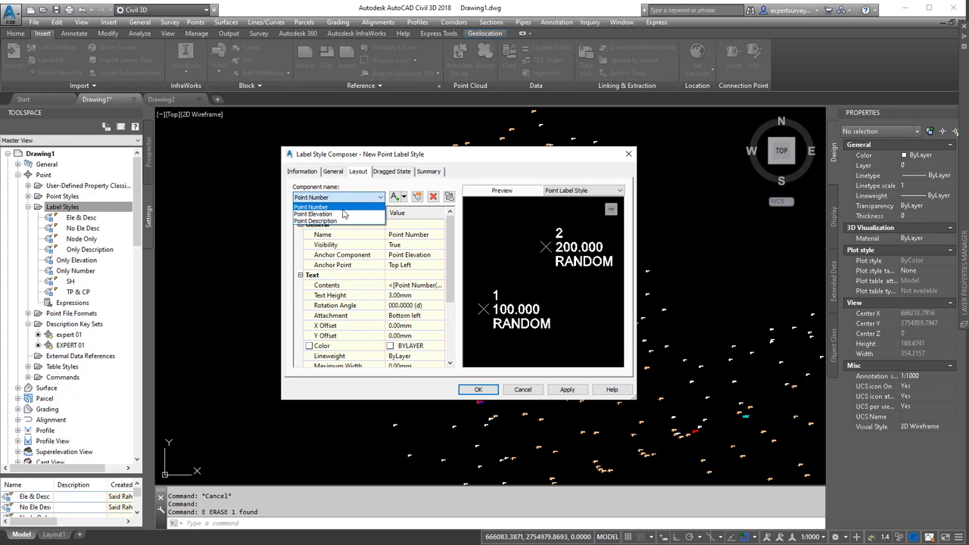
click(343, 215)
click(340, 197)
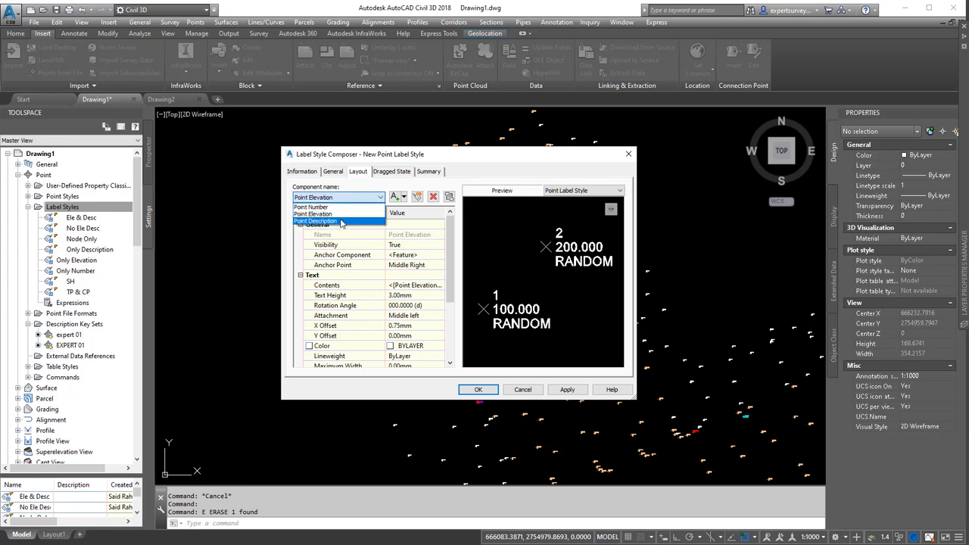
click(342, 222)
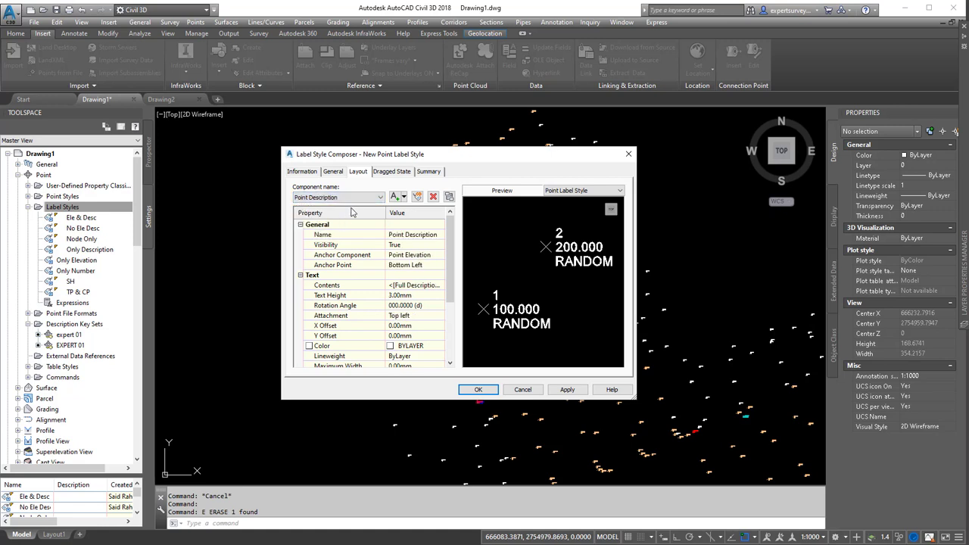
Step: Delete the Point Description and Point Number components from the new label style, keeping only Point Elevation
click(379, 199)
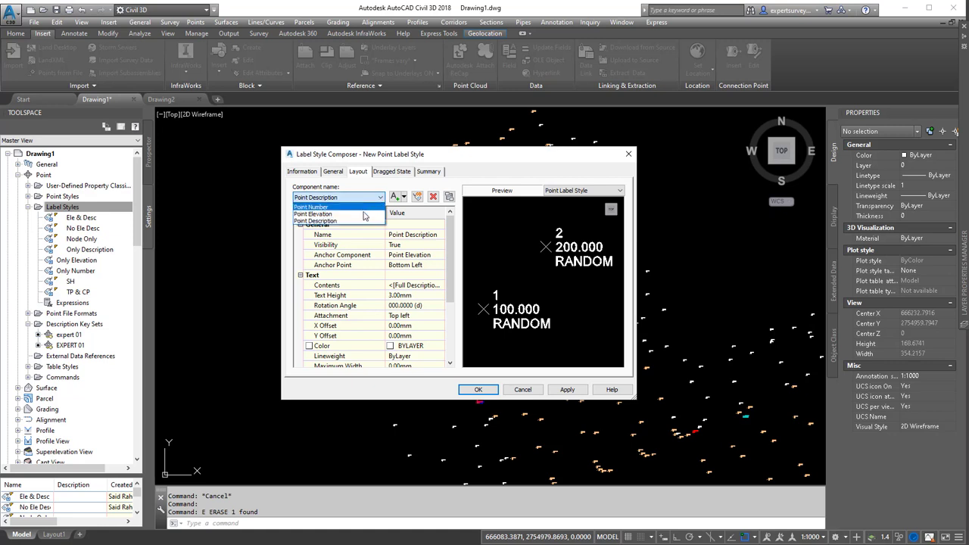
click(356, 222)
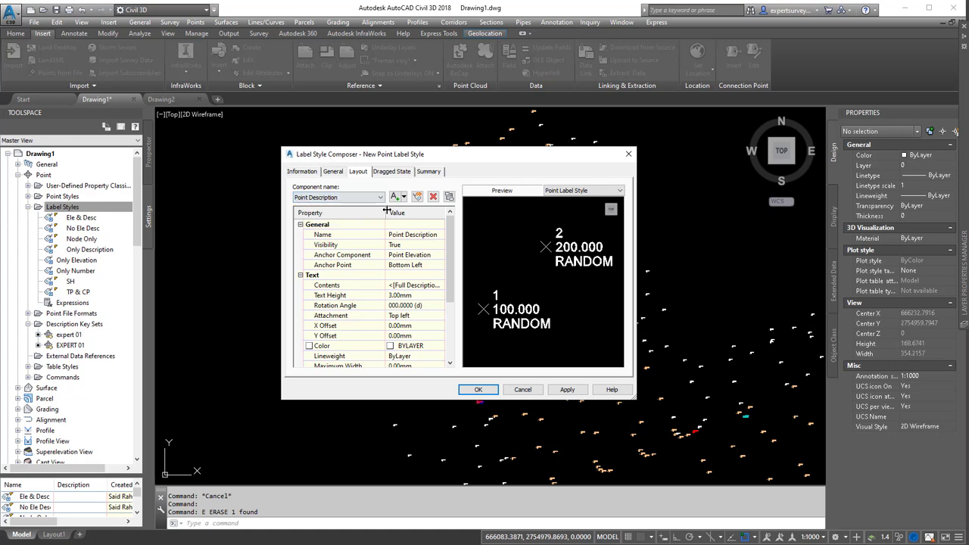
click(433, 196)
click(380, 197)
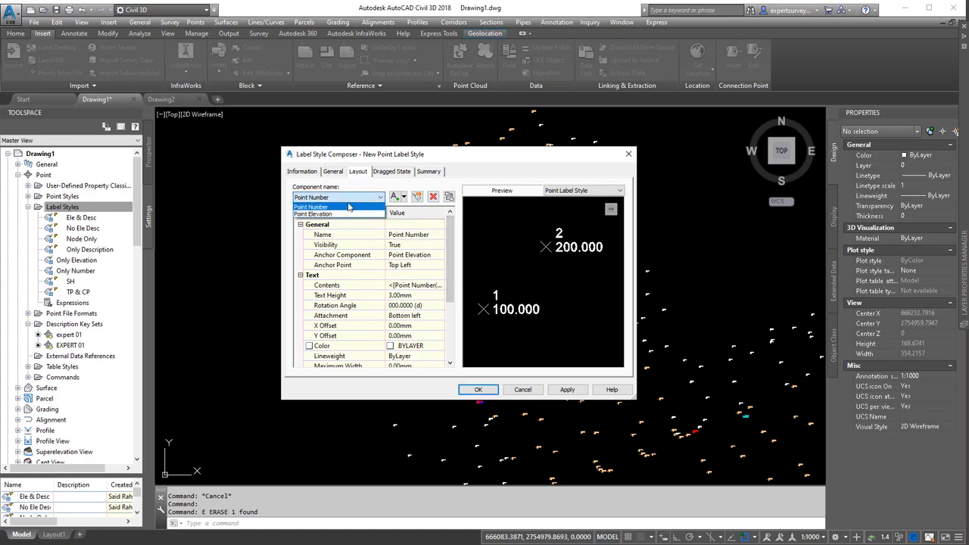
click(433, 196)
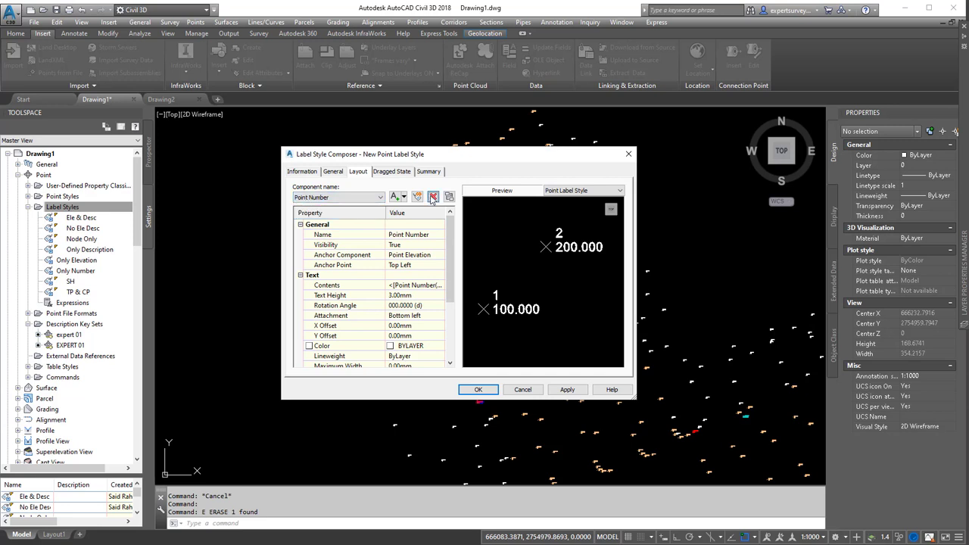
click(433, 197)
click(371, 198)
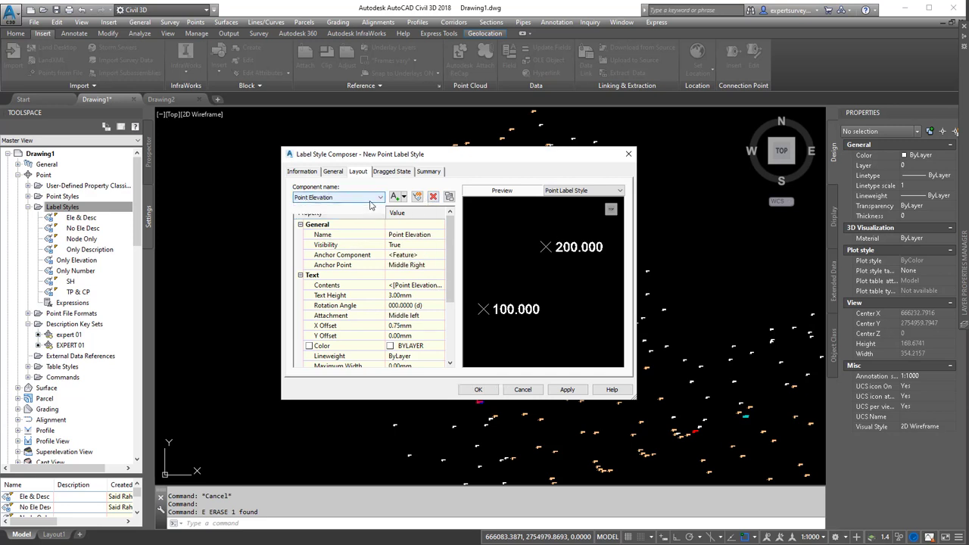
click(371, 209)
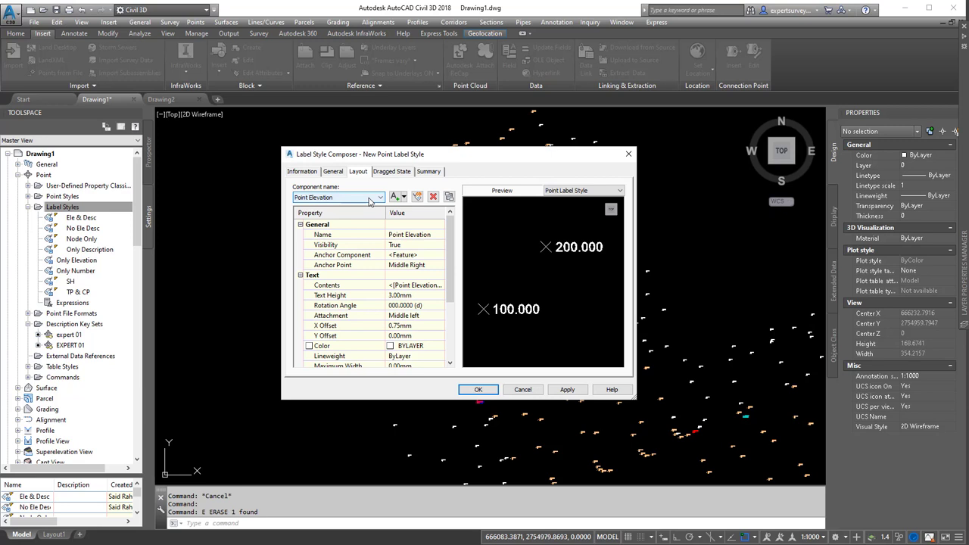
Step: Rename the Point Elevation component of the new label style as Point Label
click(428, 234)
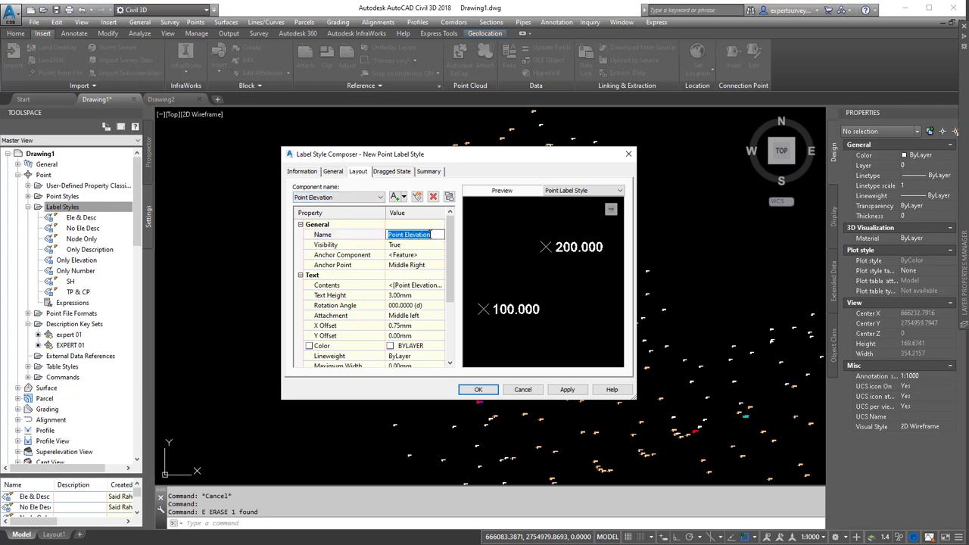
text(pO)
key(BackSpace)
key(BackSpace)
key(BackSpace)
key(BackSpace)
Step: Reinsert the Point Elevation property in the Point Label component's contents, in meters with 0.001 precision
click(422, 286)
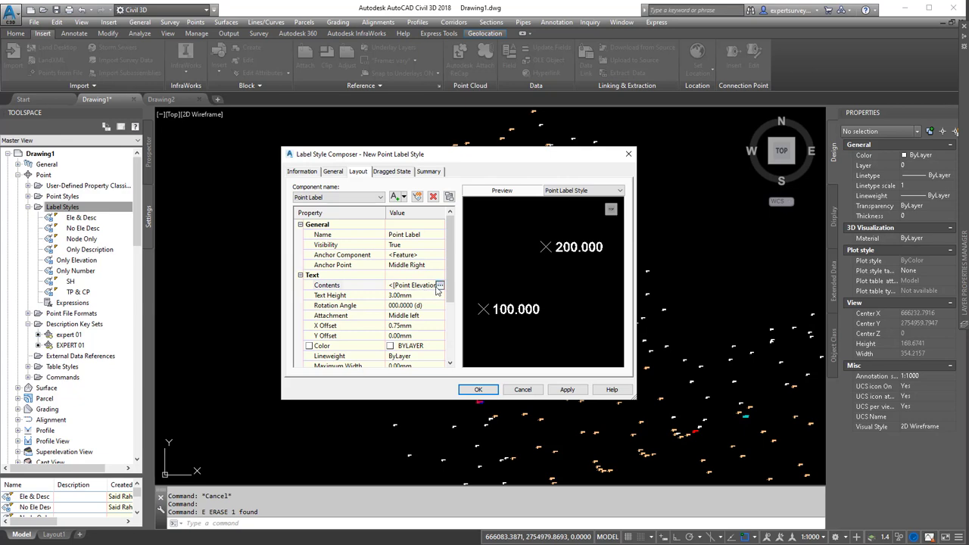
click(440, 285)
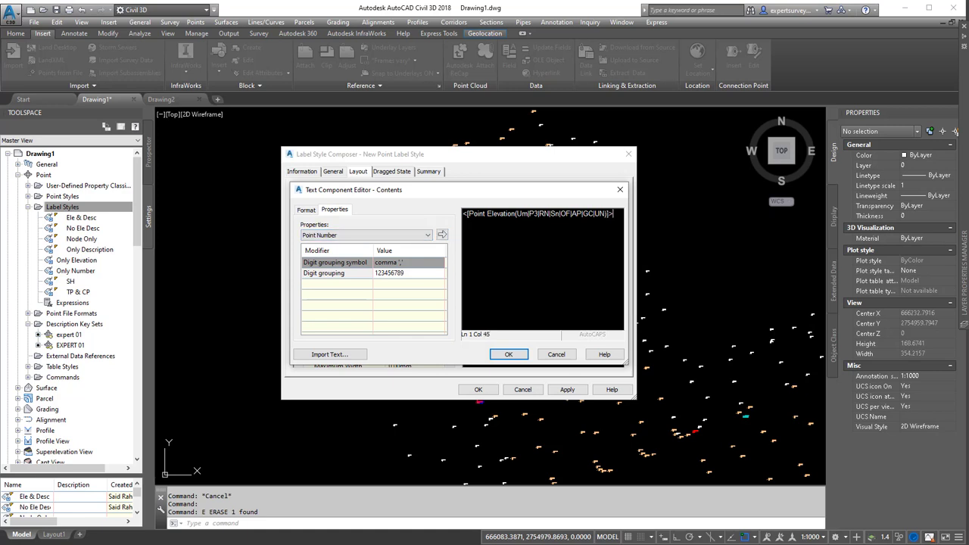
click(485, 213)
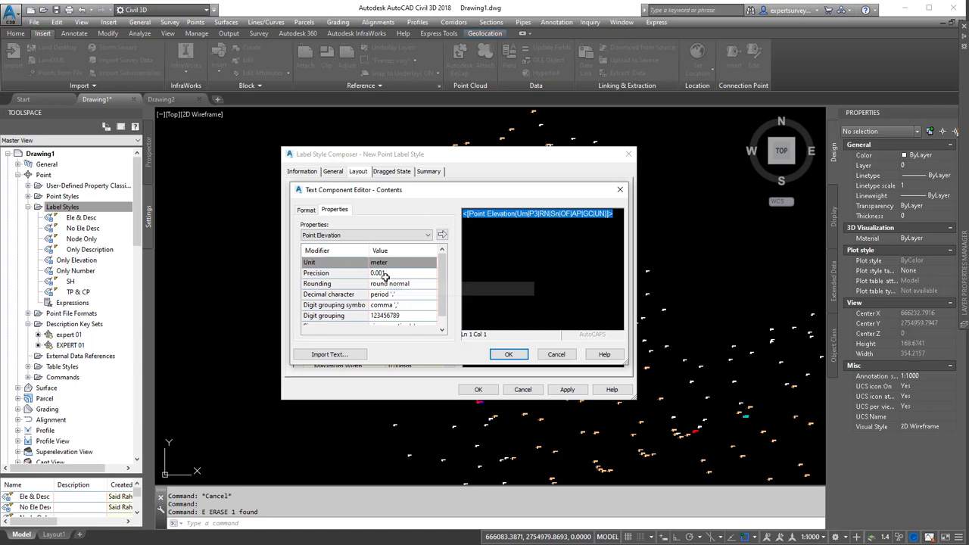
click(442, 236)
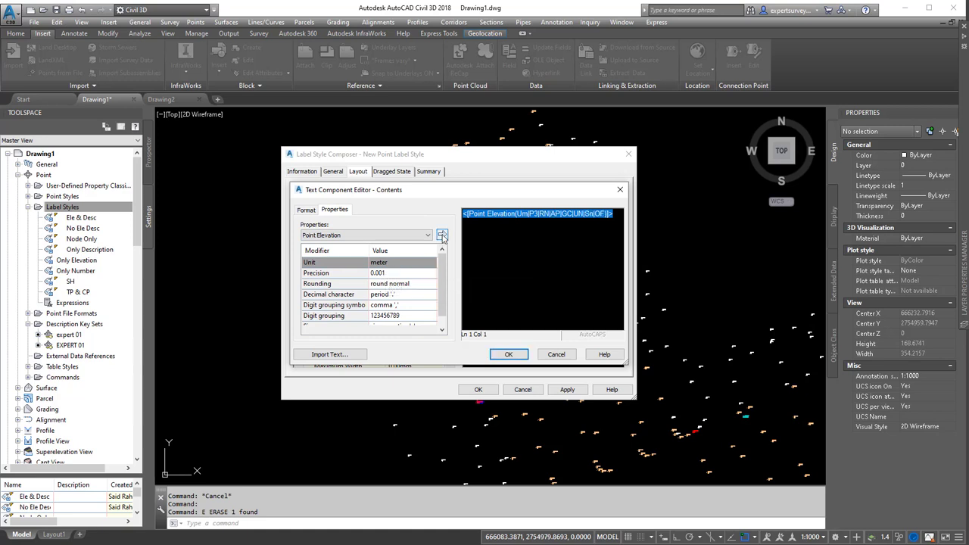
click(505, 355)
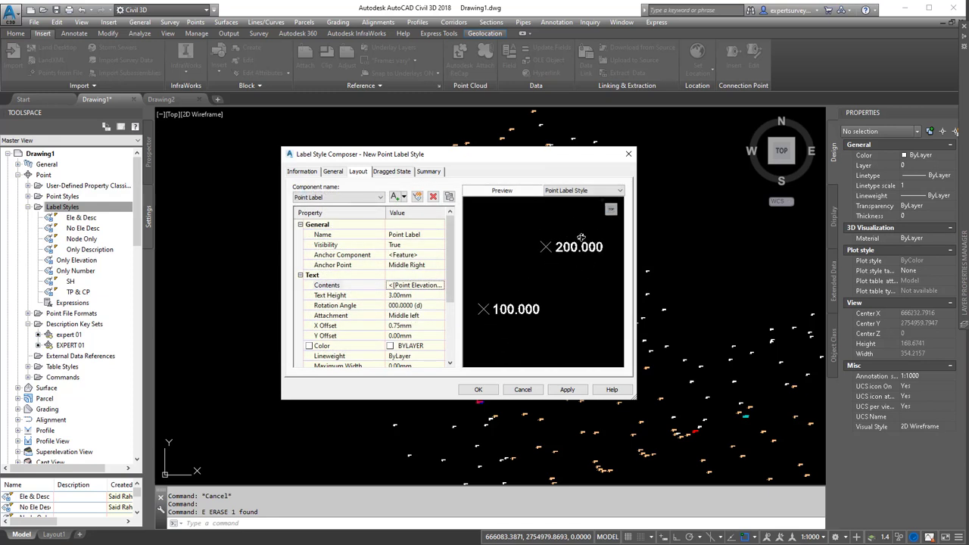
Step: Add the Full Description property on a second line below the elevation in the Point Label contents
click(402, 287)
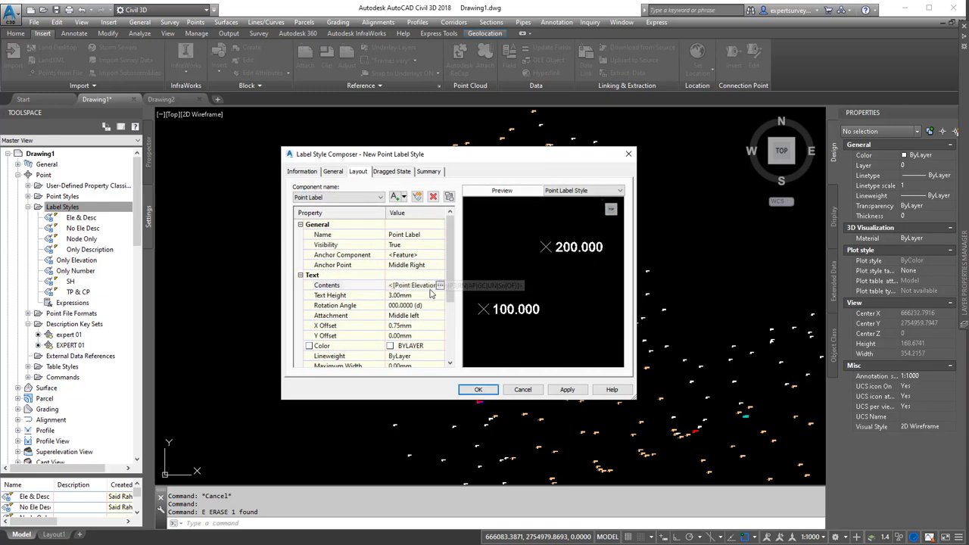
click(445, 285)
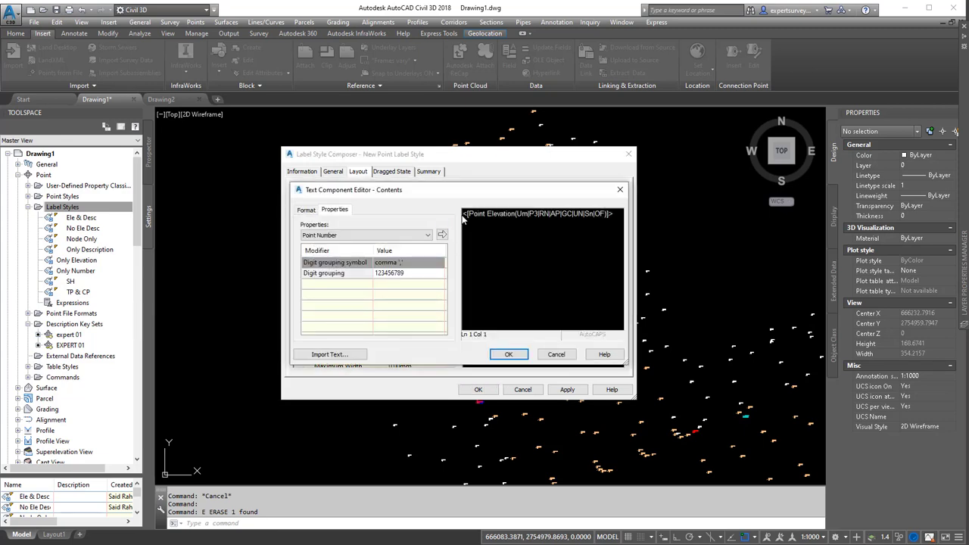
click(614, 214)
click(363, 235)
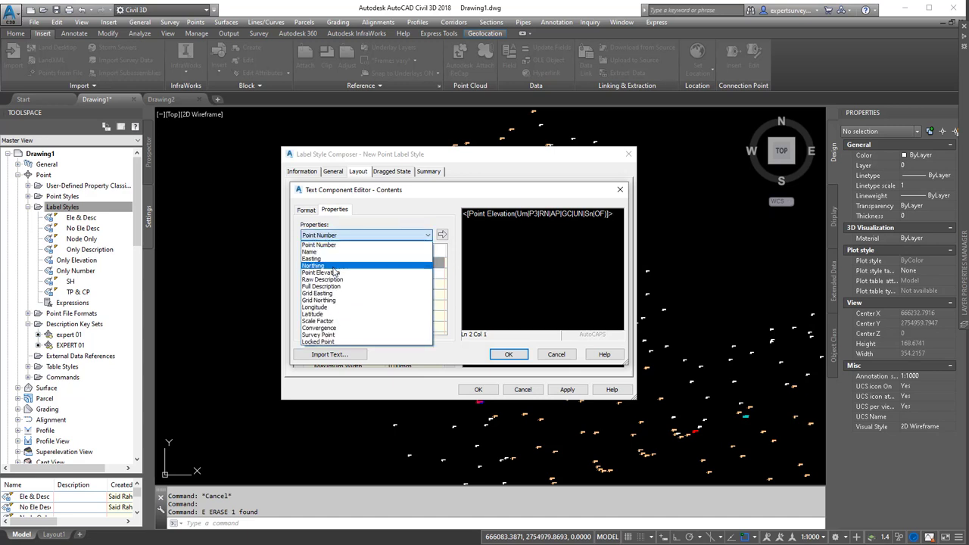
click(329, 287)
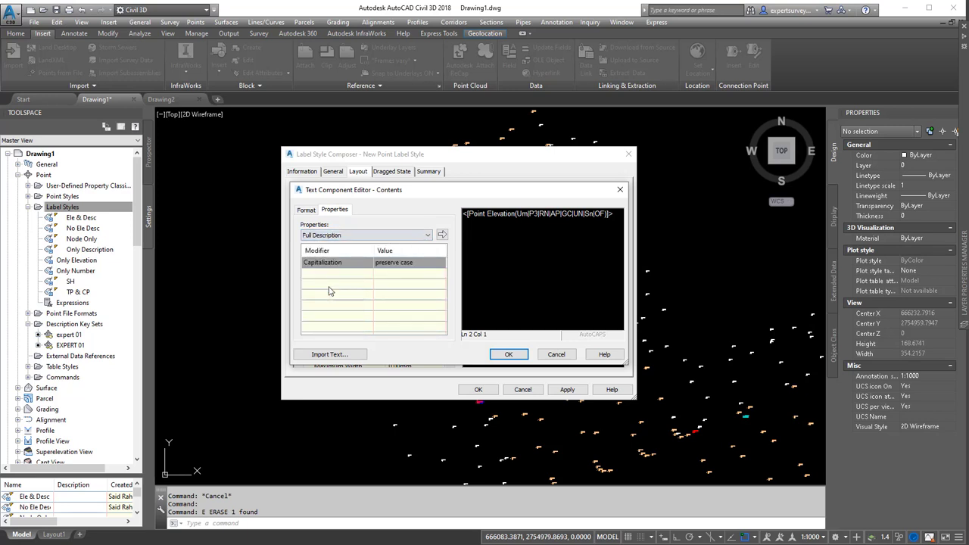
click(442, 235)
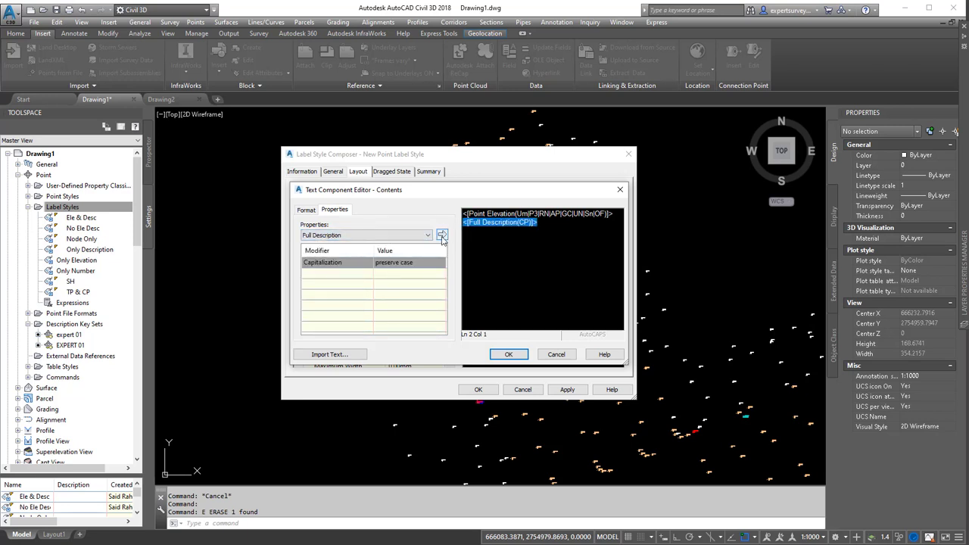
click(508, 356)
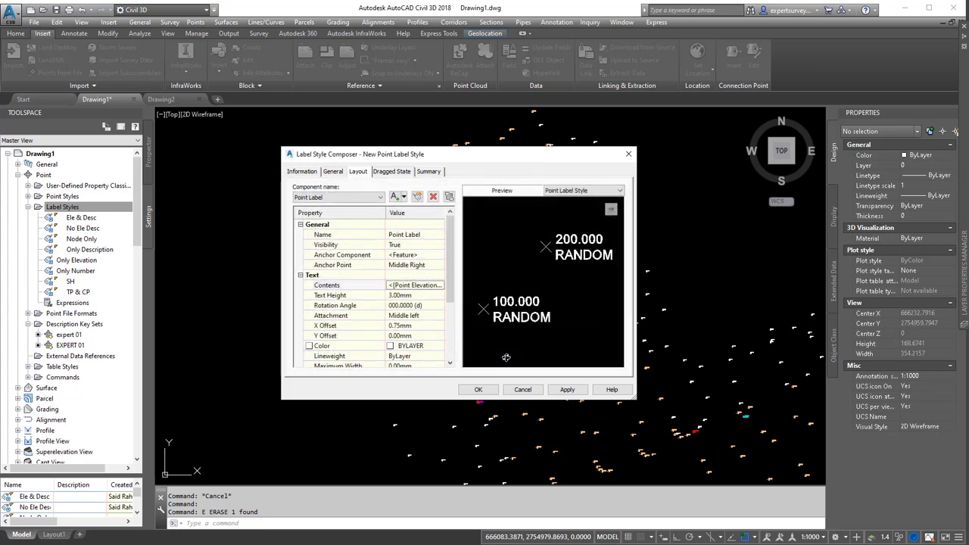
Step: Set the Point Label text height to 1 mm and save the new point label style
click(403, 295)
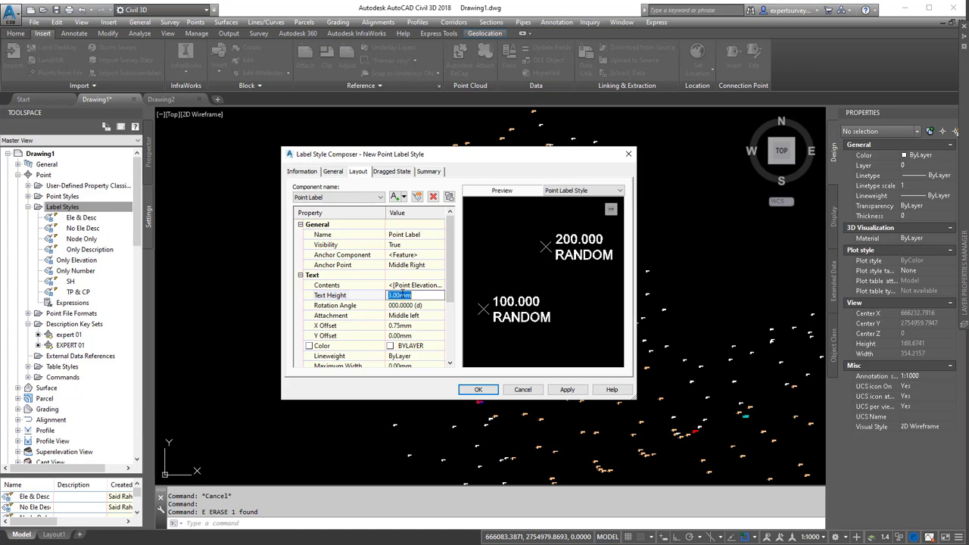
text(1)
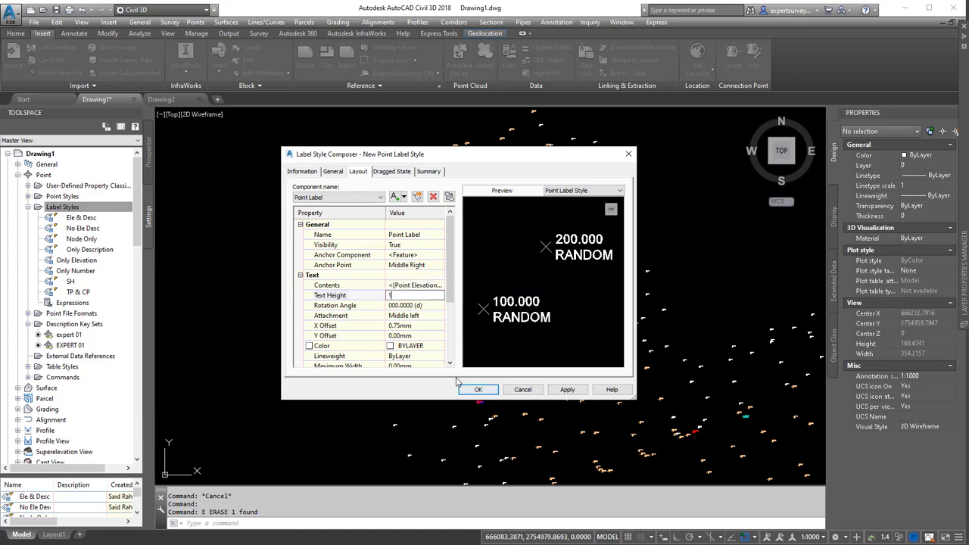
click(479, 392)
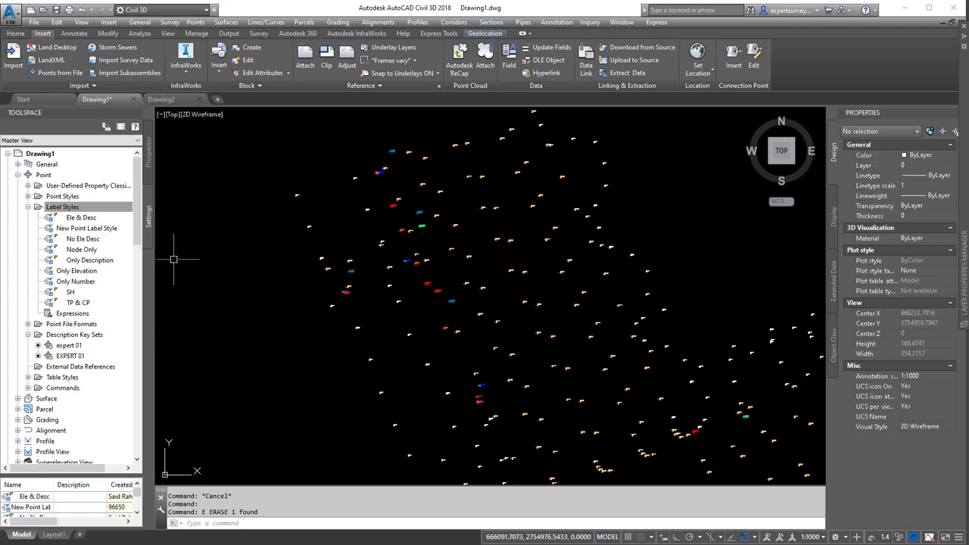
Step: Open the keys of the EXPERT 01 description key set for editing
click(81, 230)
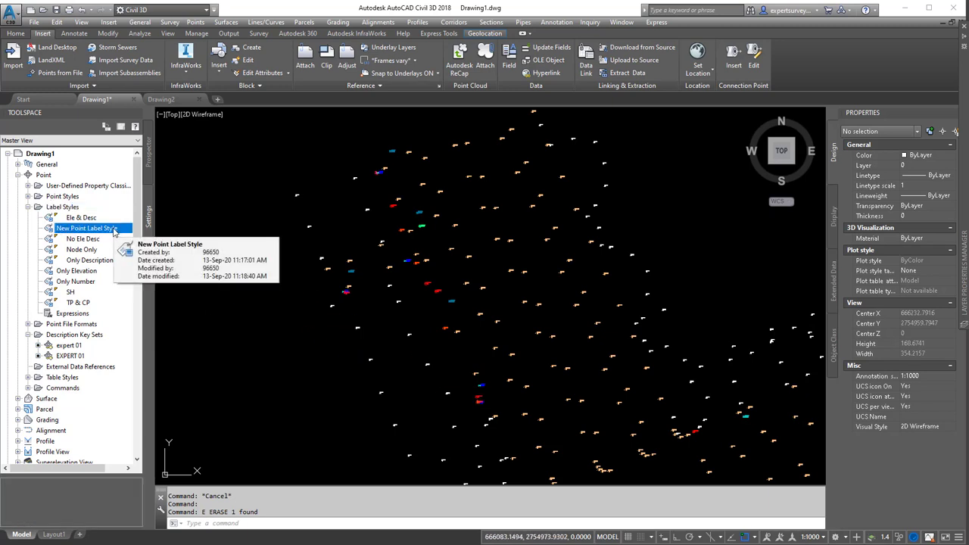
click(77, 347)
right_click(76, 349)
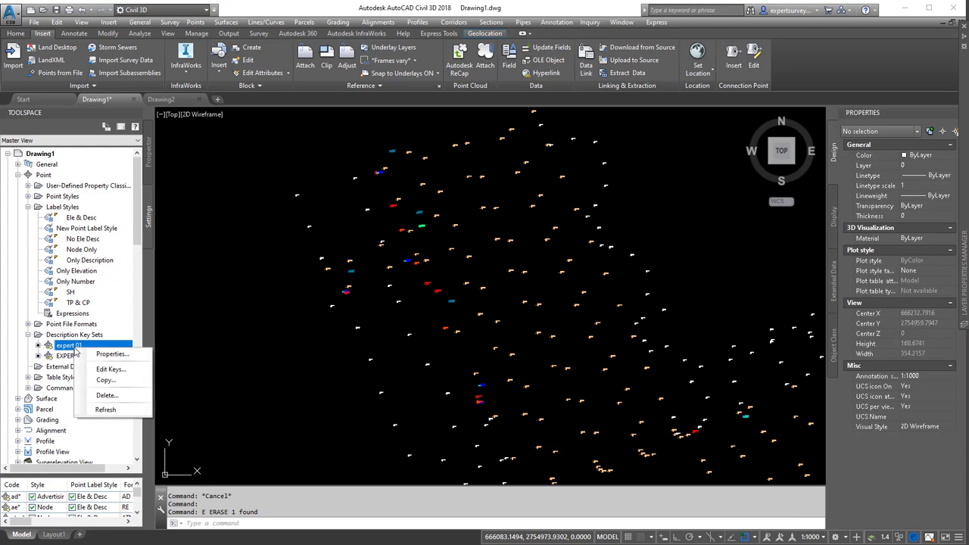
click(69, 356)
right_click(70, 357)
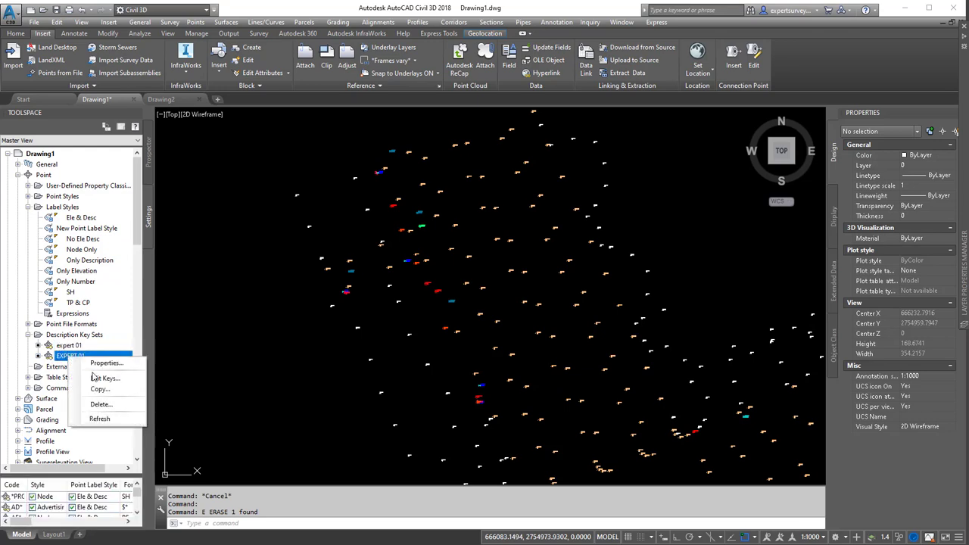
click(97, 378)
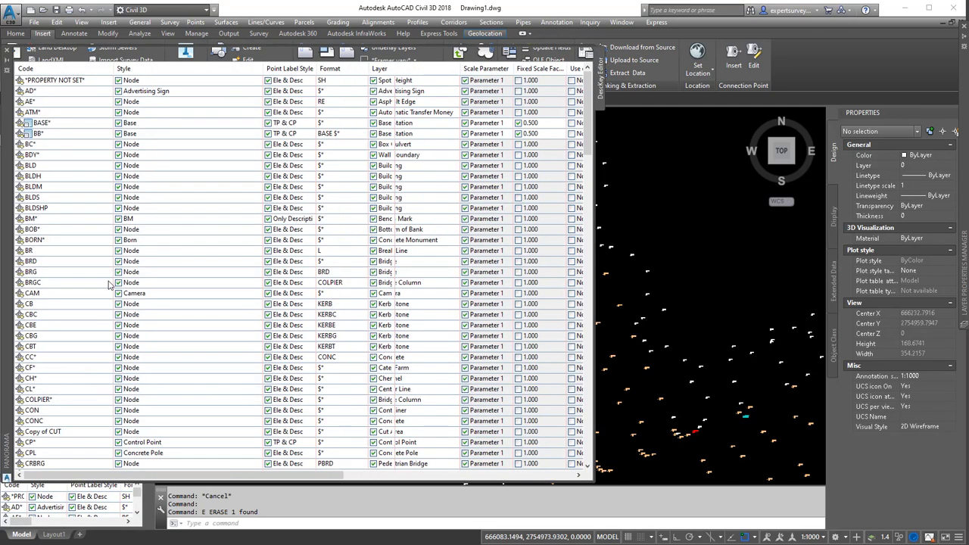
Step: Add a new description key with the code MANH to the EXPERT 01 set and enable its point style
click(63, 91)
right_click(62, 97)
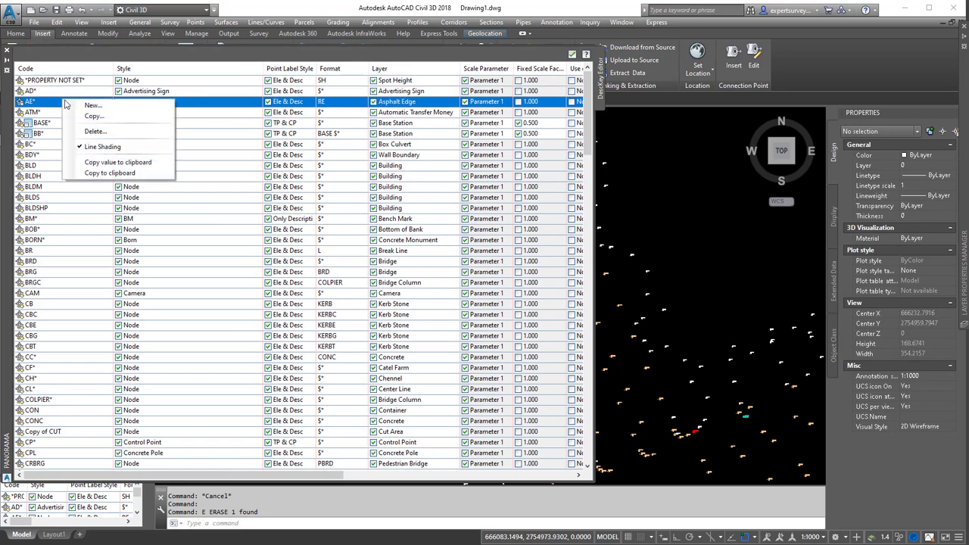
click(79, 105)
scroll(99, 227, down, 20)
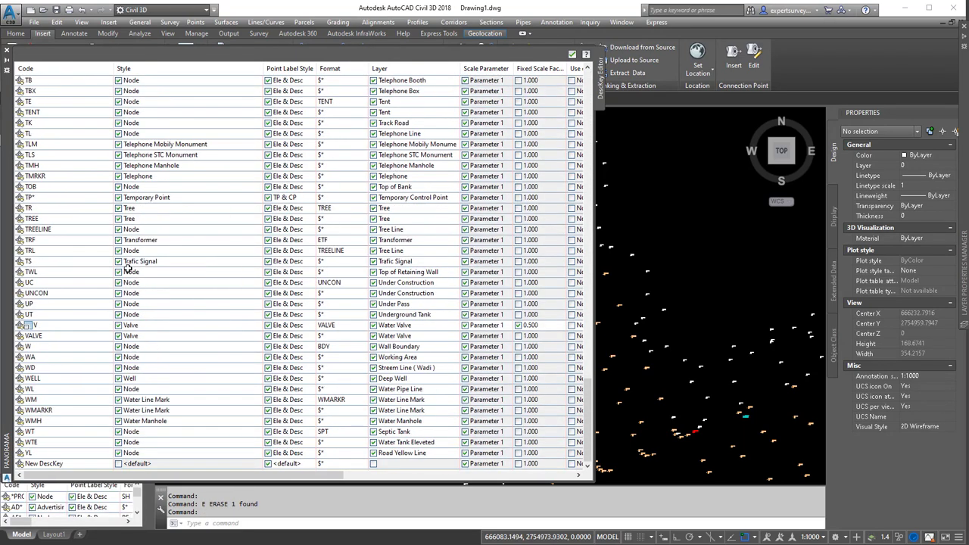
click(72, 464)
click(71, 464)
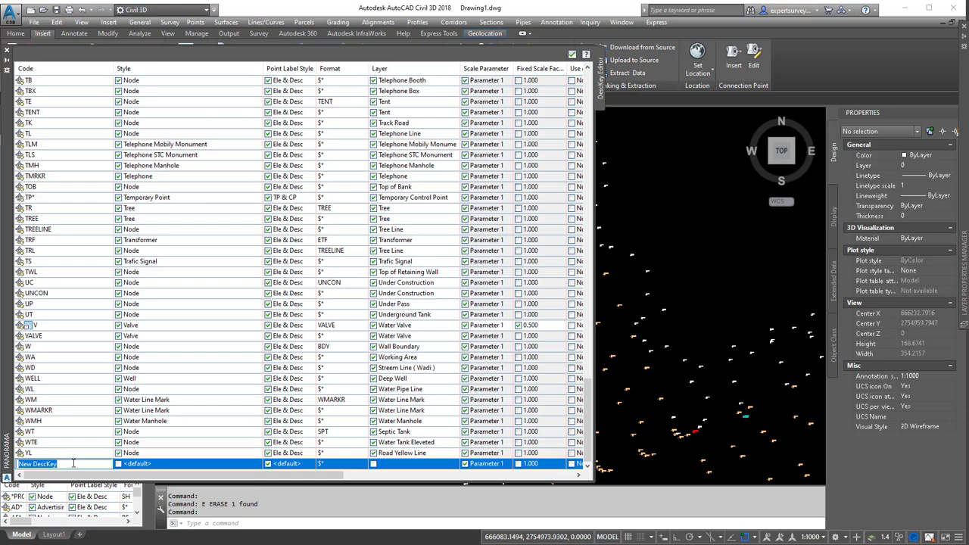
text(MANH)
click(118, 464)
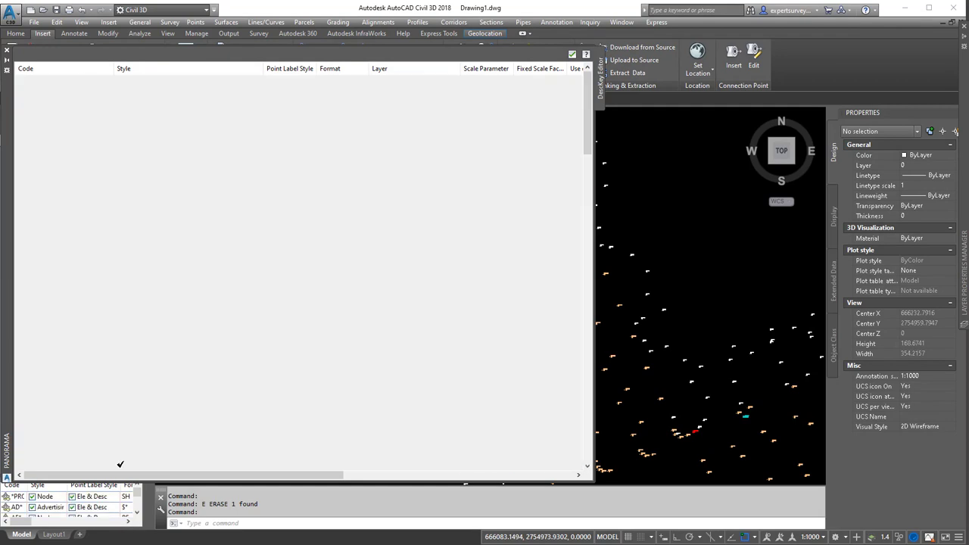
Step: Locate the new MANH key in the EXPERT 01 set and assign it the Manhole point style
scroll(108, 364, down, 15)
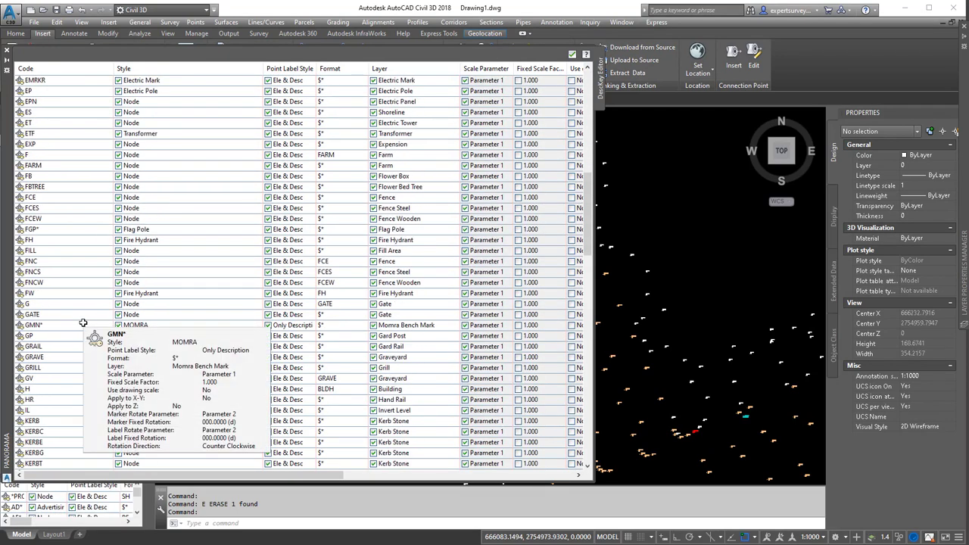
scroll(83, 323, down, 7)
scroll(81, 282, down, 5)
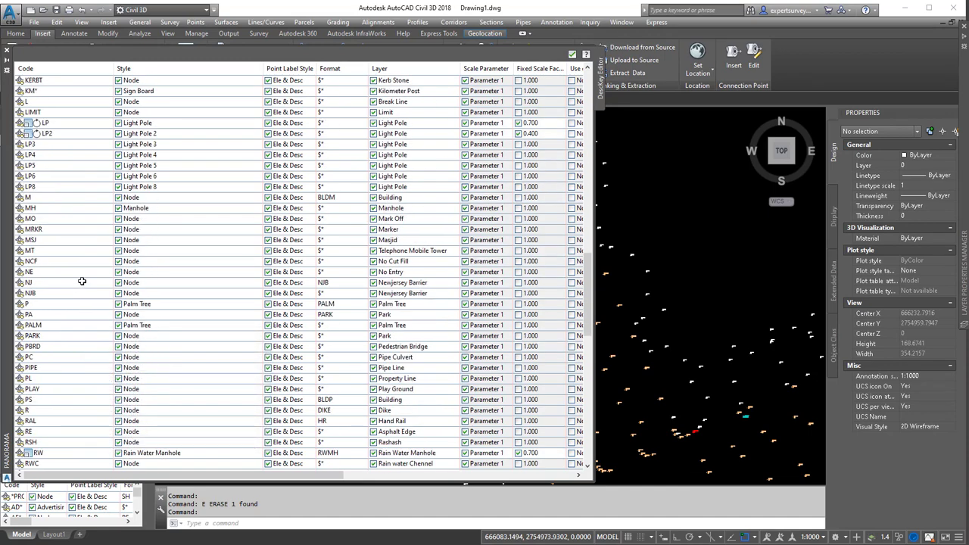
scroll(81, 283, down, 5)
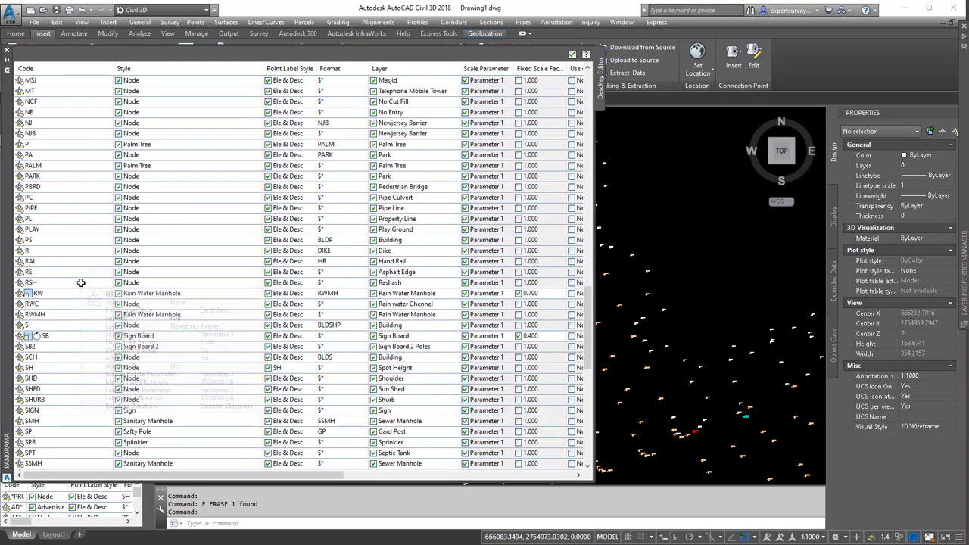
scroll(80, 286, up, 7)
scroll(79, 286, up, 12)
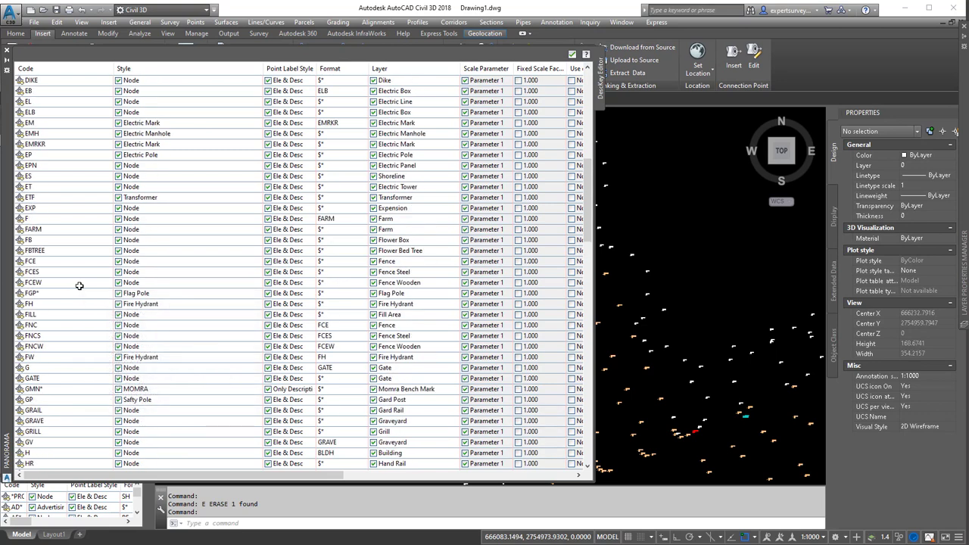
scroll(80, 285, down, 20)
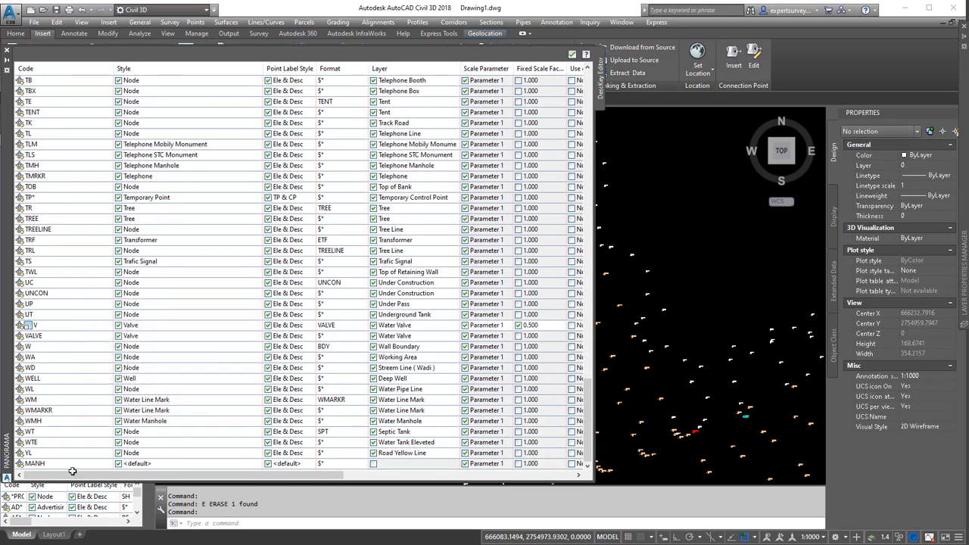
click(142, 464)
click(144, 464)
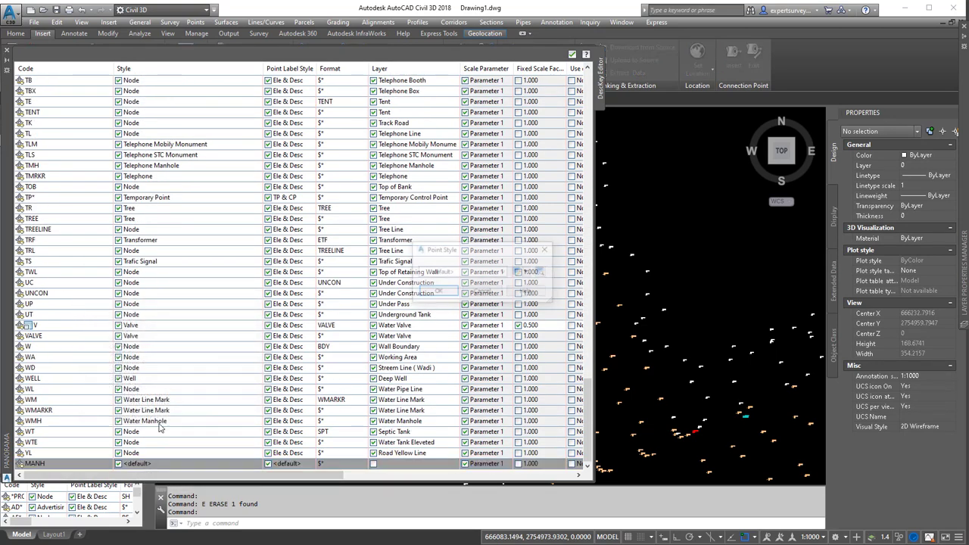
click(501, 271)
scroll(468, 292, up, 6)
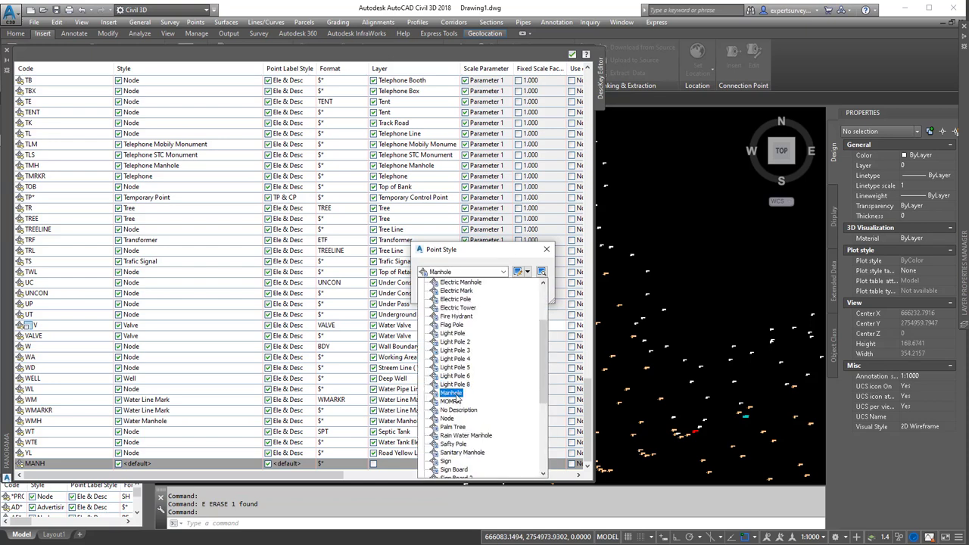
click(454, 395)
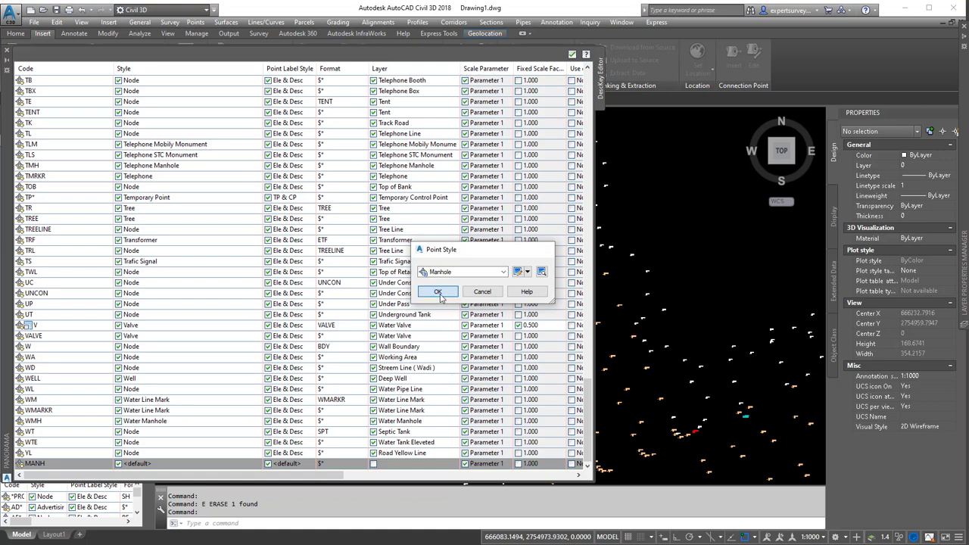
click(438, 292)
Step: Assign New Point Label Style as the point label style of the MANH description key
click(293, 467)
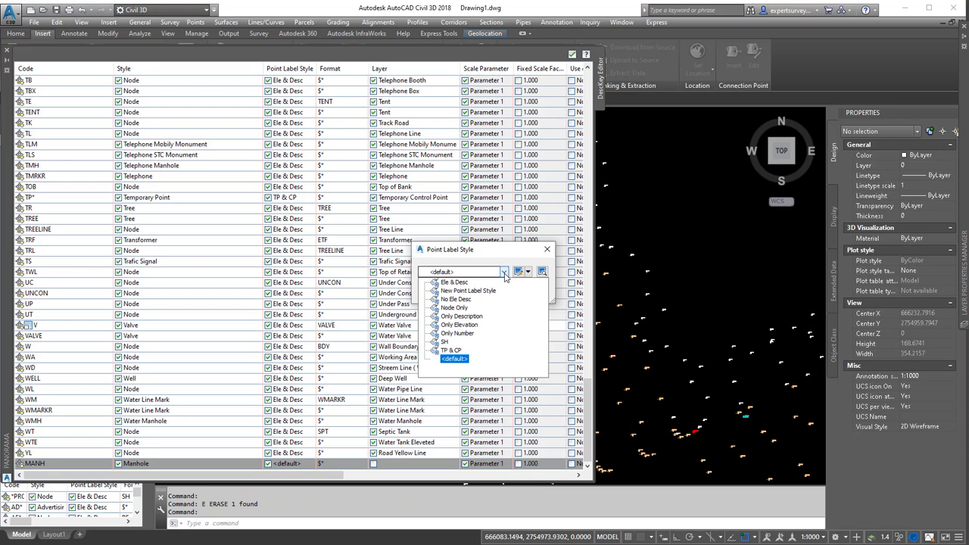
click(481, 292)
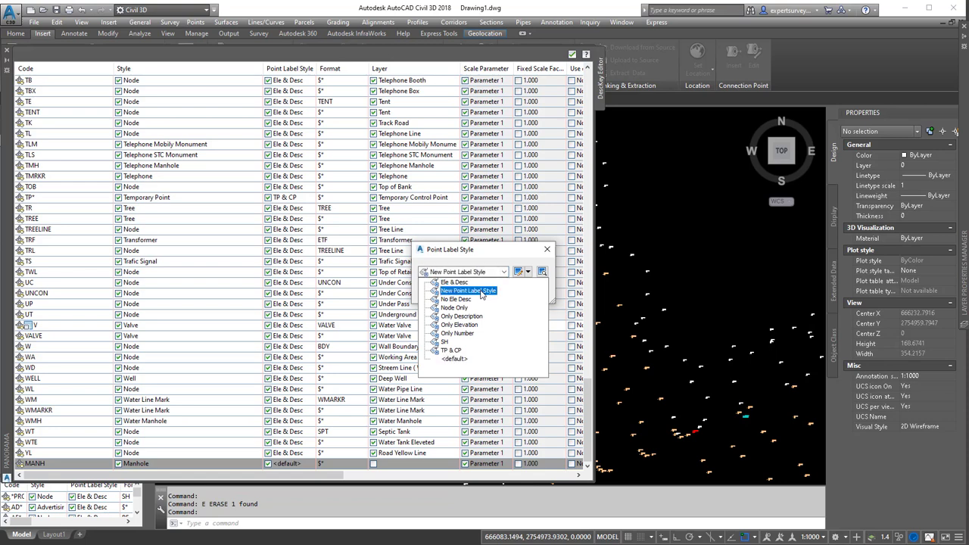
click(482, 292)
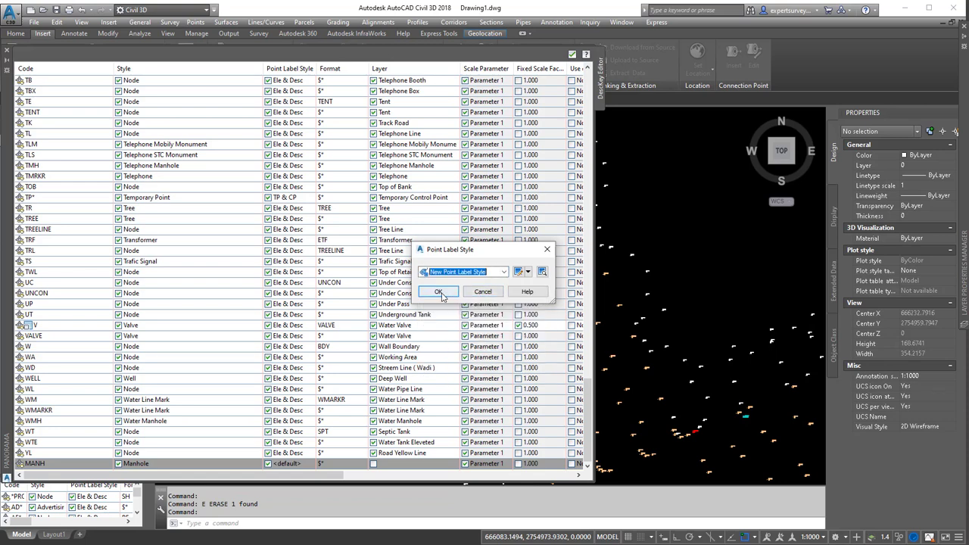
click(451, 295)
Step: Open the layer selection for the MANH key and try to create a new layer named MANHOLE
click(393, 464)
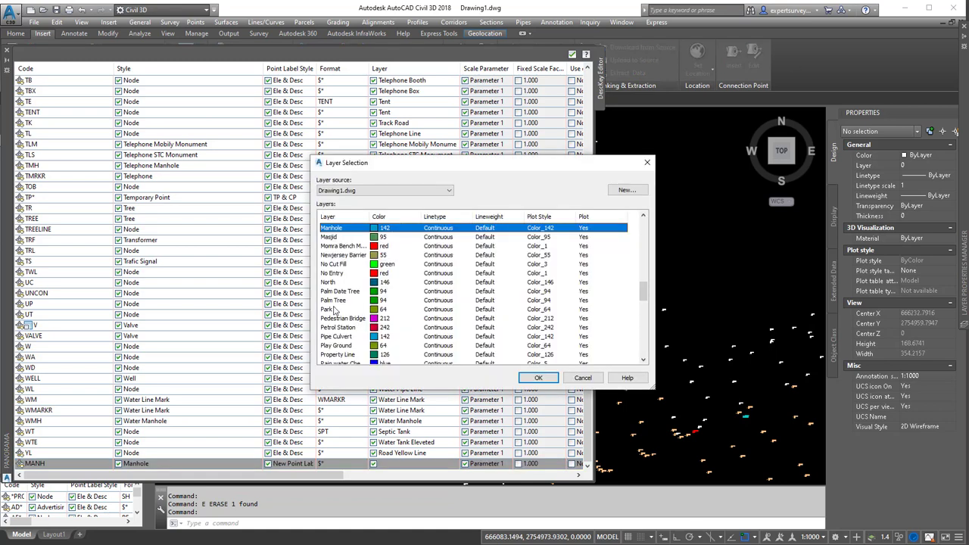
scroll(331, 280, up, 5)
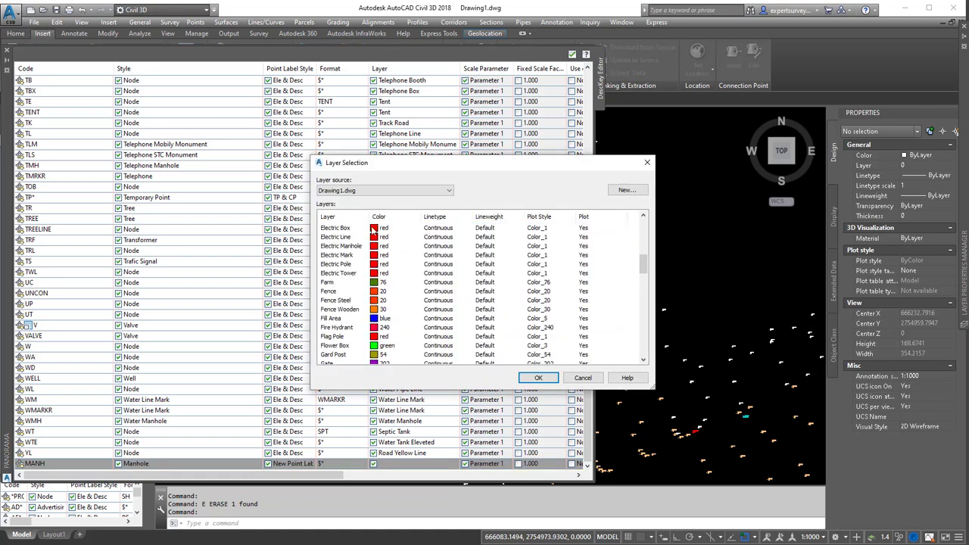
click(618, 192)
click(514, 235)
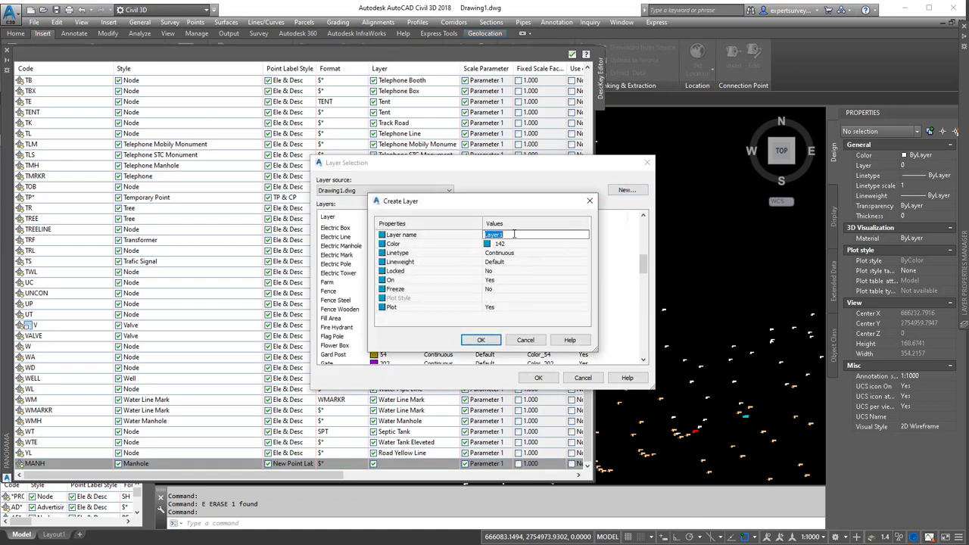
text(MANHOLE)
key(Return)
click(514, 303)
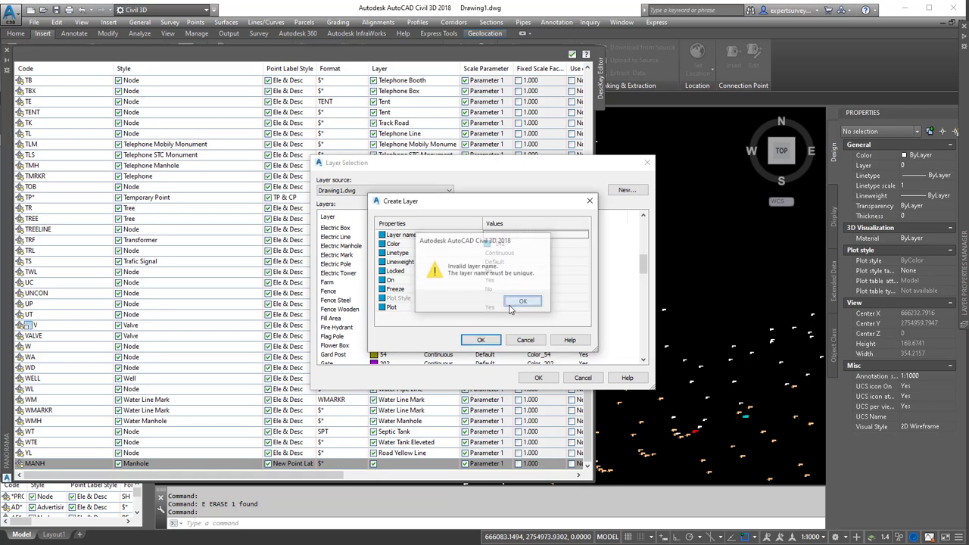
Step: Create the layer under the name M_HOLE, assign it to the MANH key, and save the key set edits
click(511, 236)
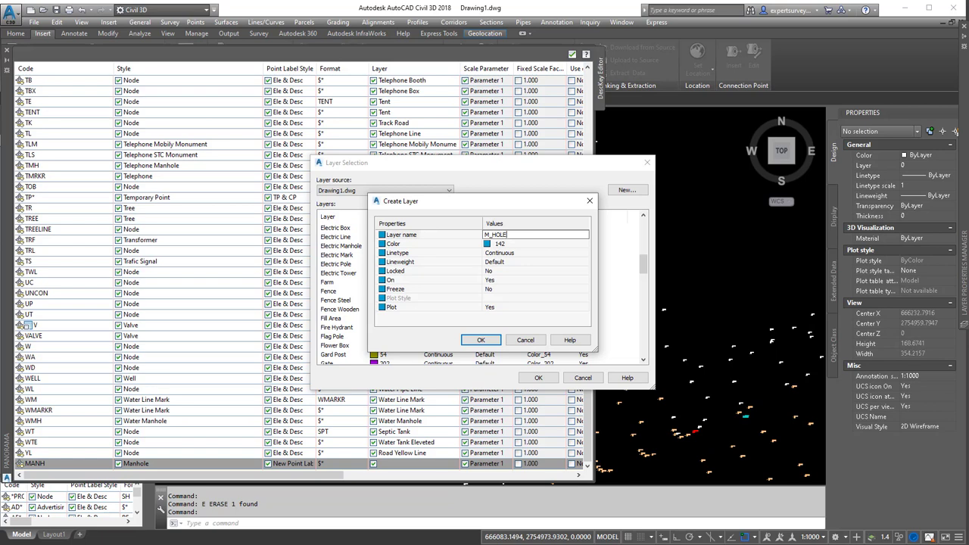
click(491, 342)
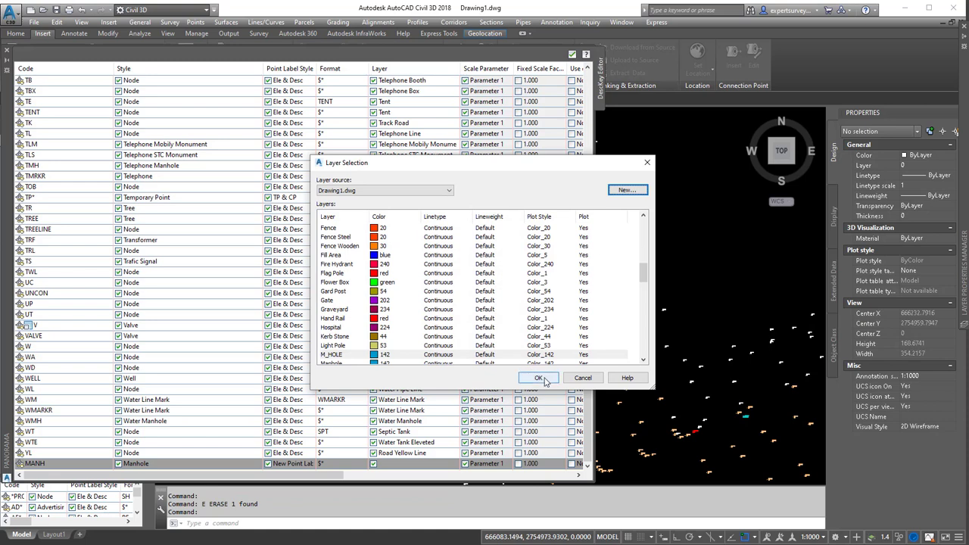
click(538, 379)
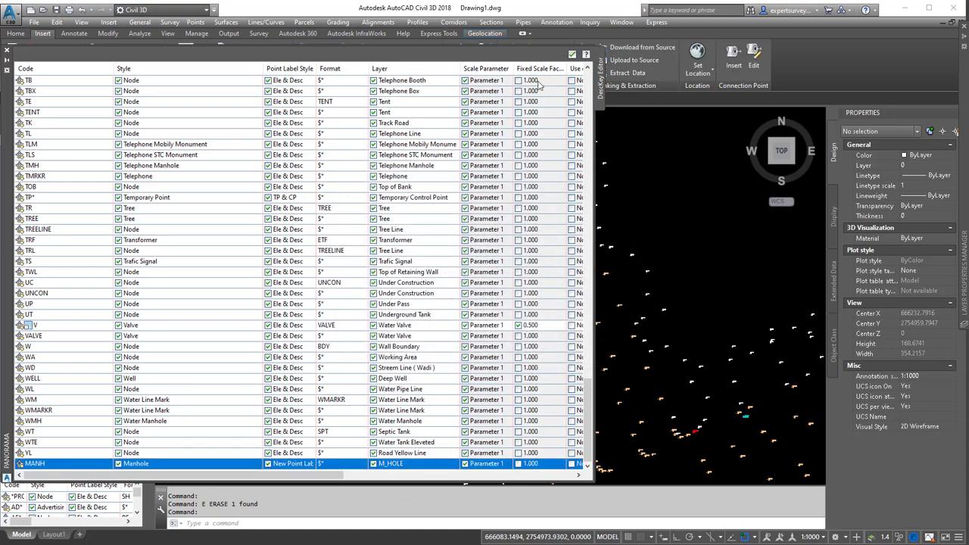
click(571, 56)
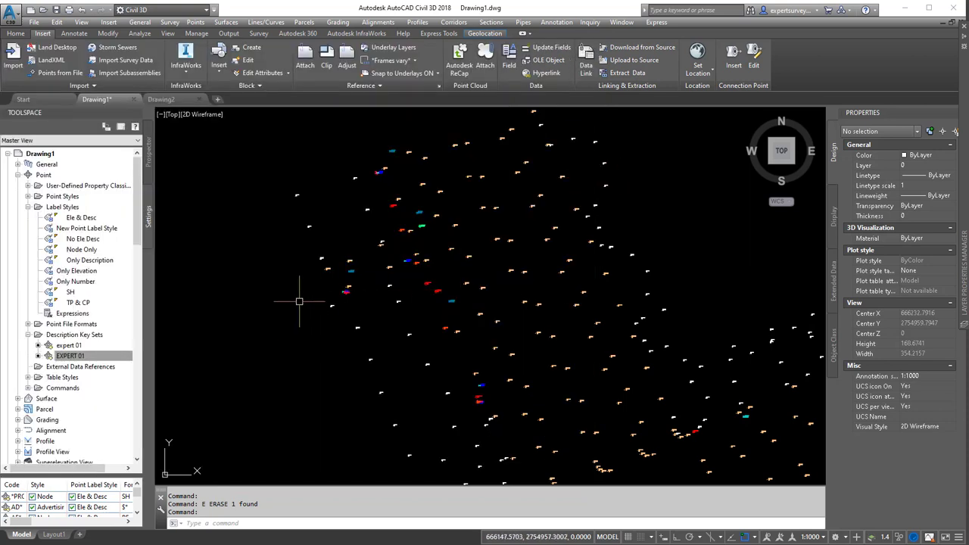
Step: Reopen the keys of the EXPERT 01 set, check the MANH entry's settings, and close the key editor
right_click(89, 357)
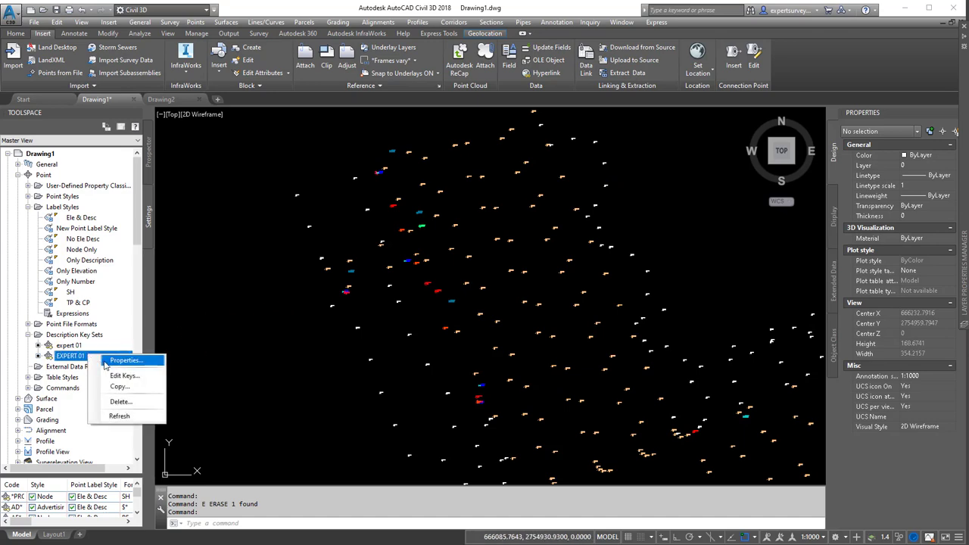
click(122, 376)
scroll(95, 320, down, 20)
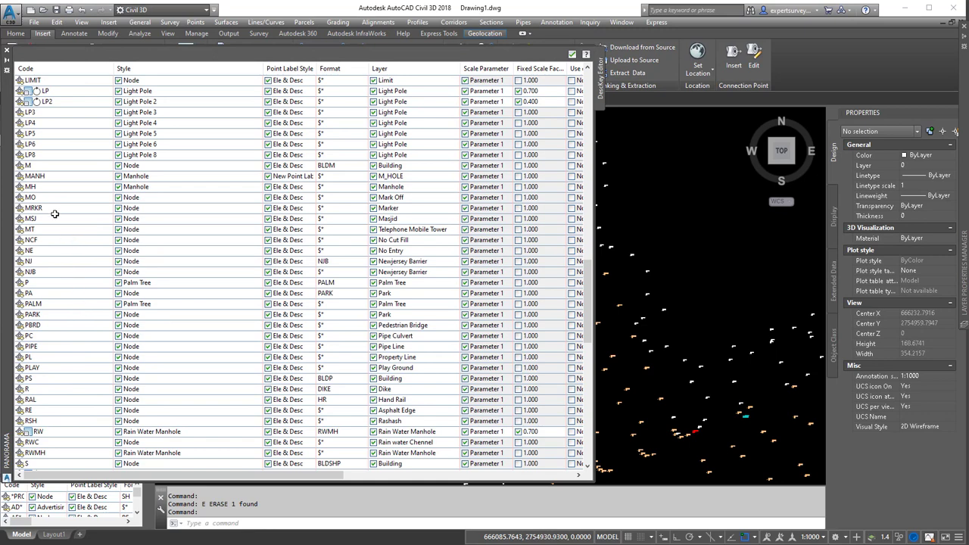
click(44, 177)
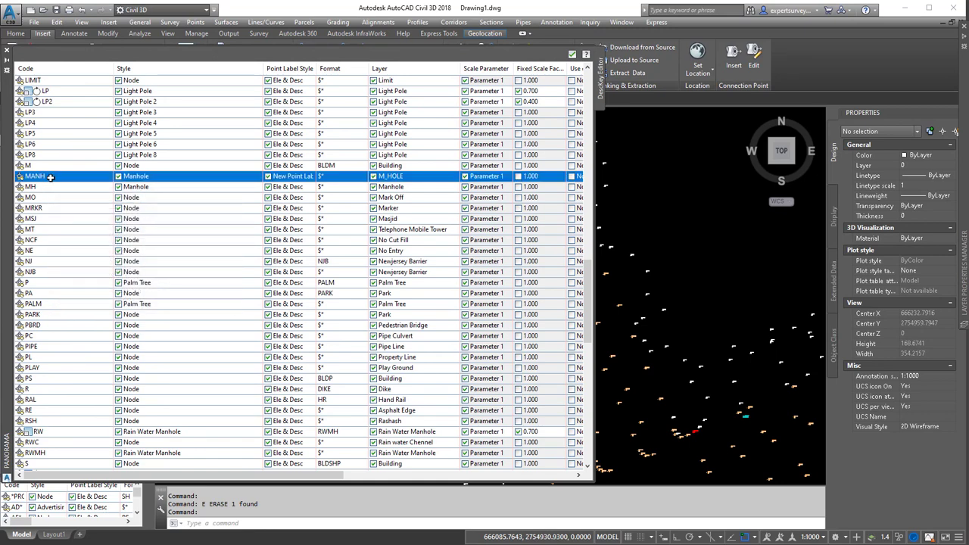
click(571, 55)
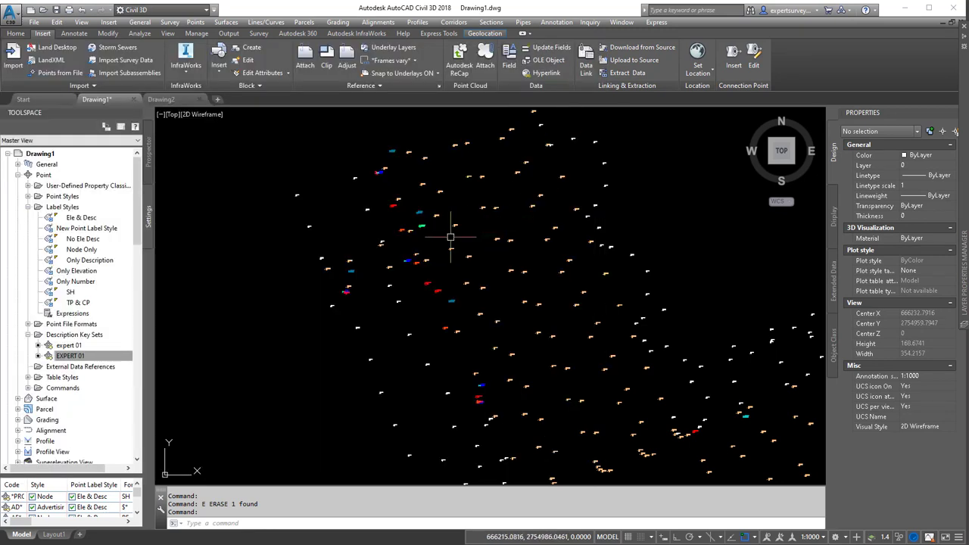
Step: Change the raw description of the SH point labelled 666.528 to MANH and apply the description keys to it
scroll(389, 194, up, 10)
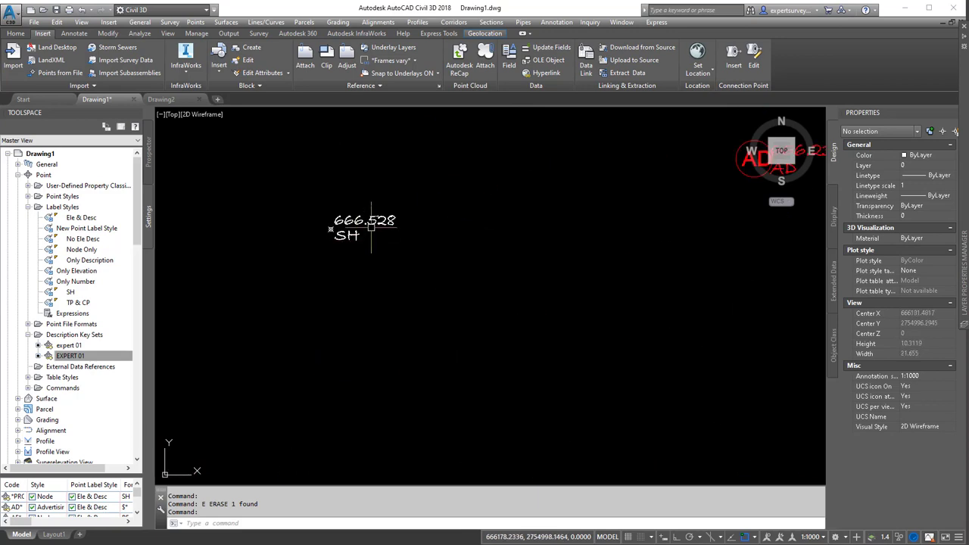
click(375, 221)
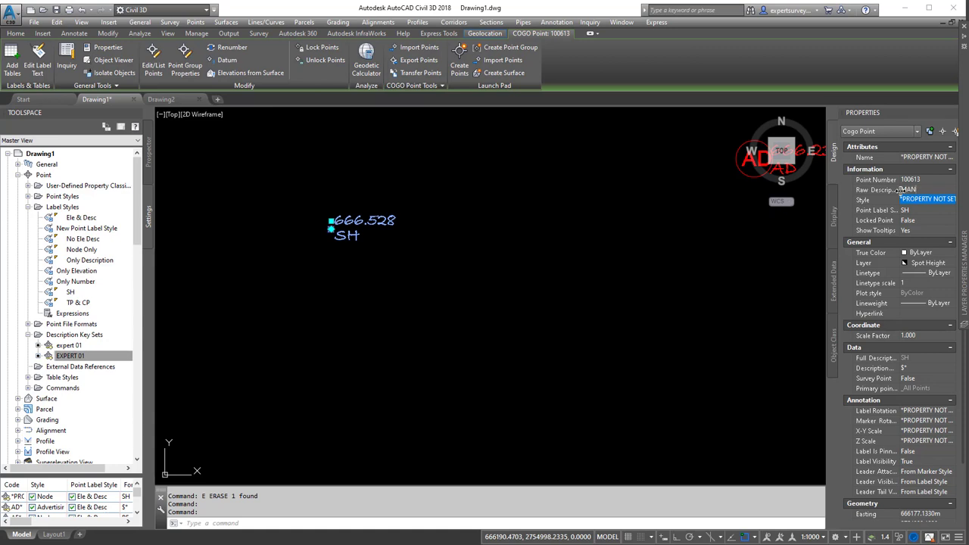
right_click(534, 184)
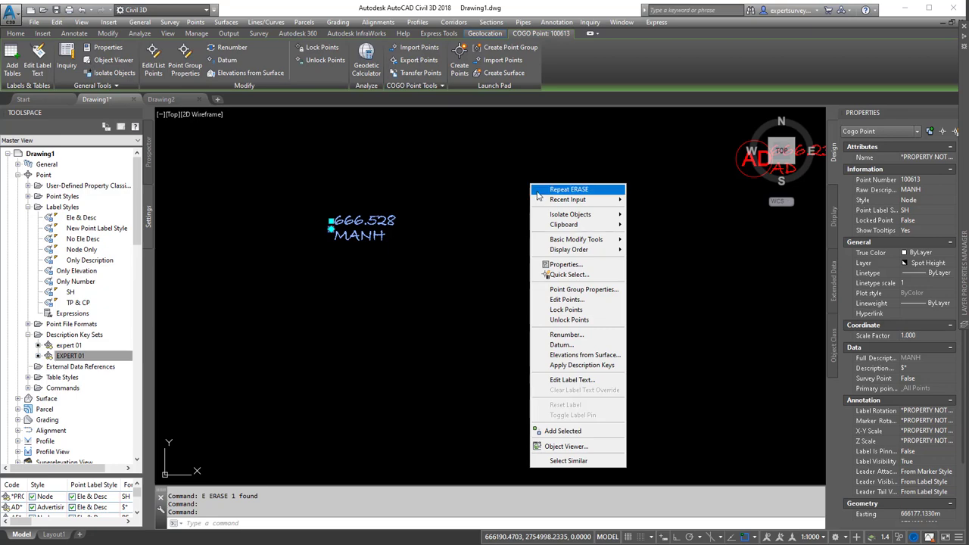
click(583, 366)
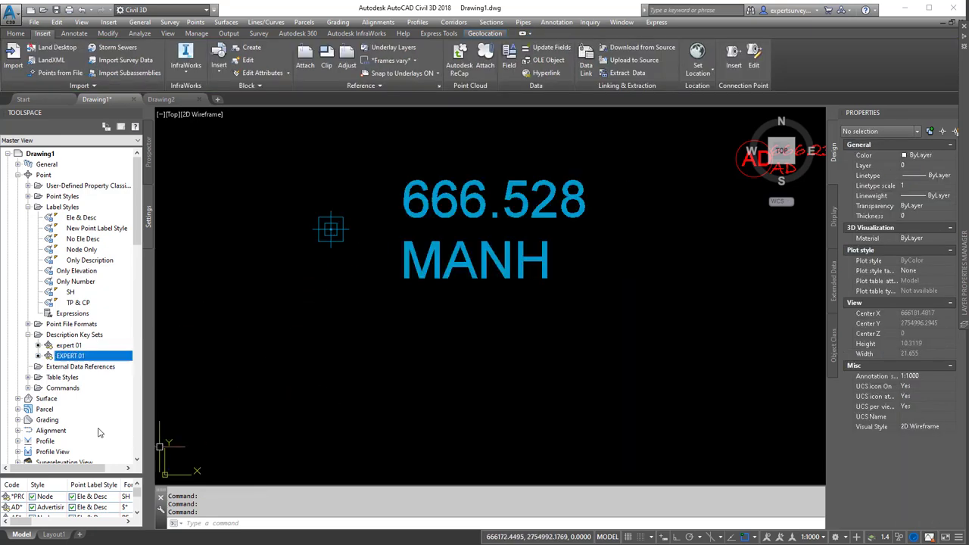
Step: Change the marker of the Manhole point style to the MANHOLE block and save the style
right_click(83, 357)
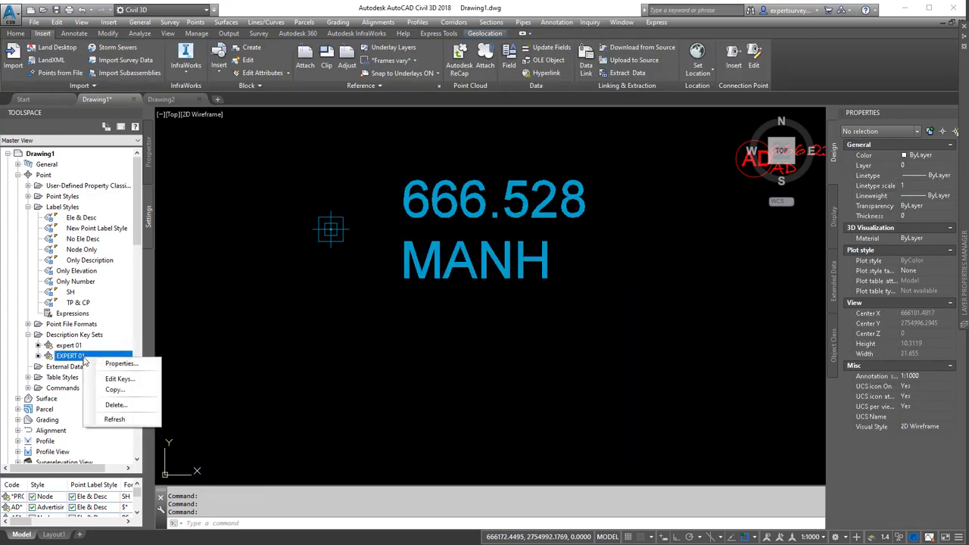
click(62, 196)
click(28, 196)
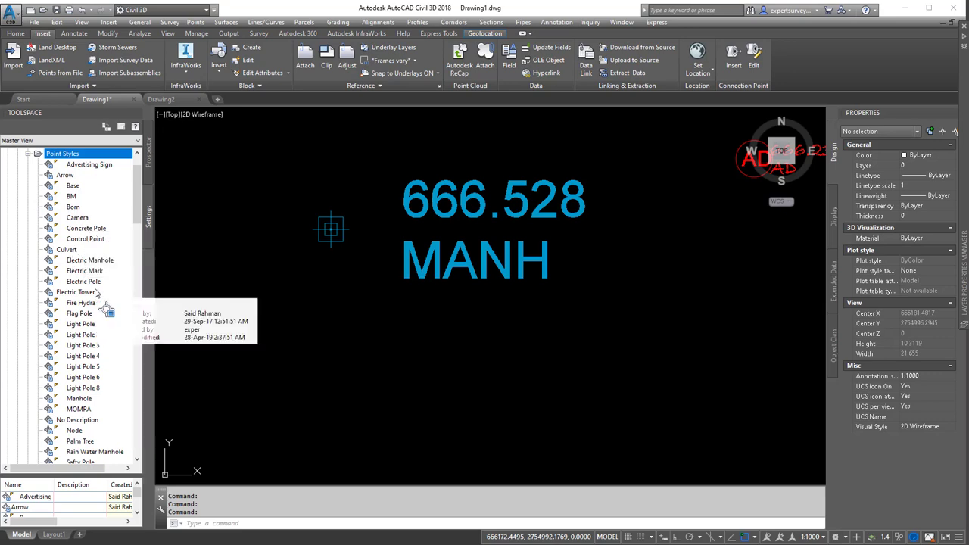
double_click(78, 399)
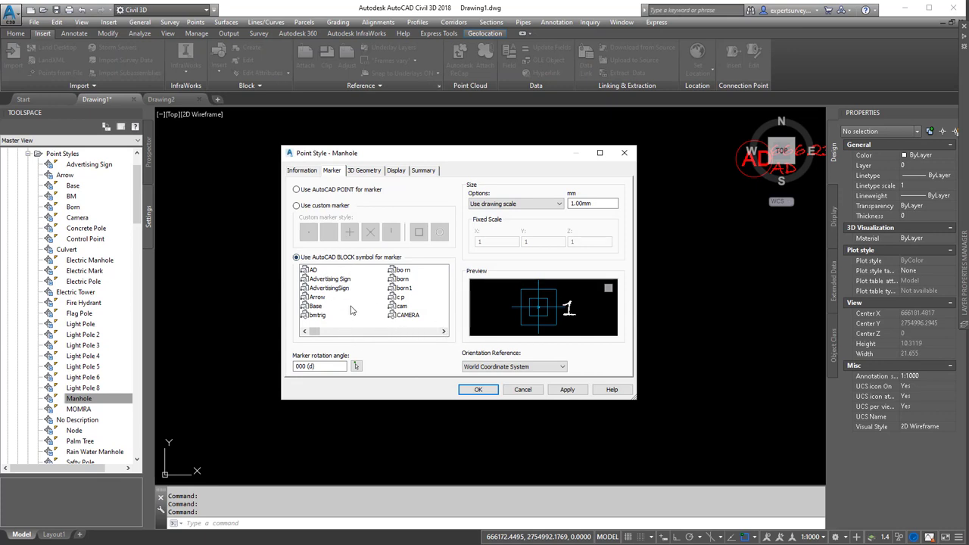
scroll(353, 311, down, 2)
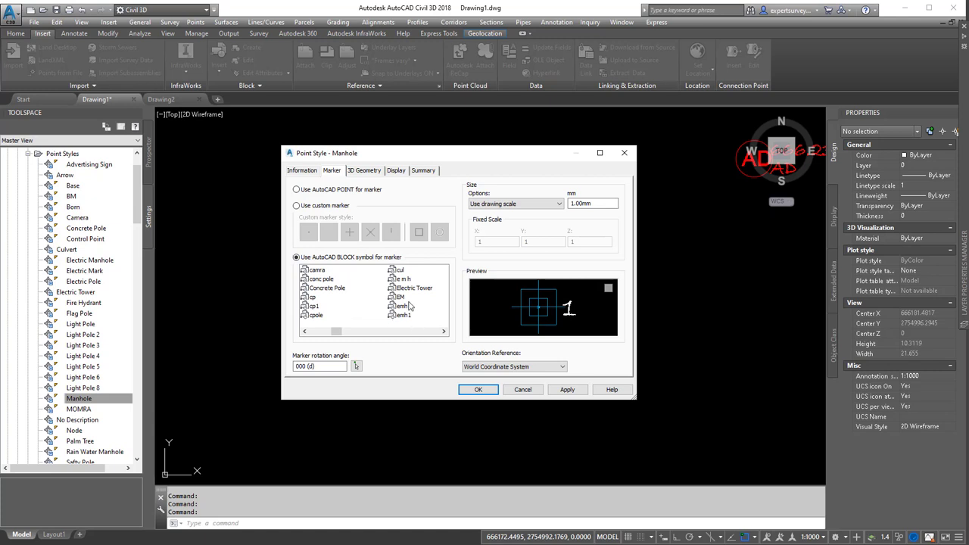
scroll(415, 327, down, 2)
scroll(422, 311, down, 2)
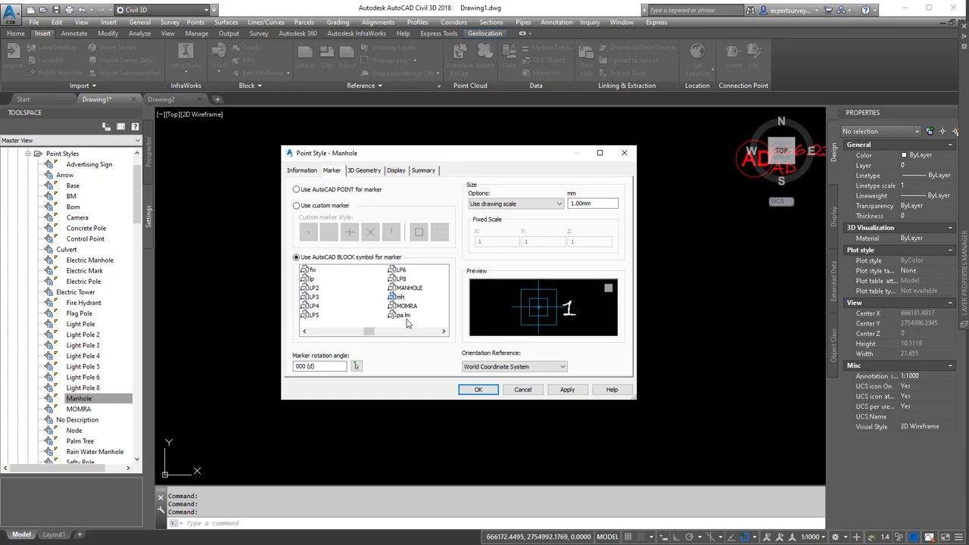
click(409, 289)
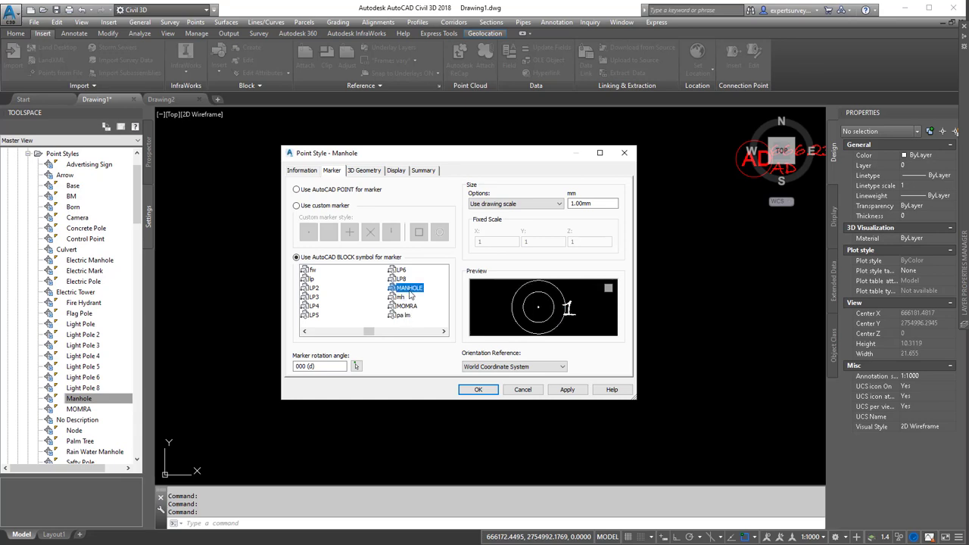
click(478, 389)
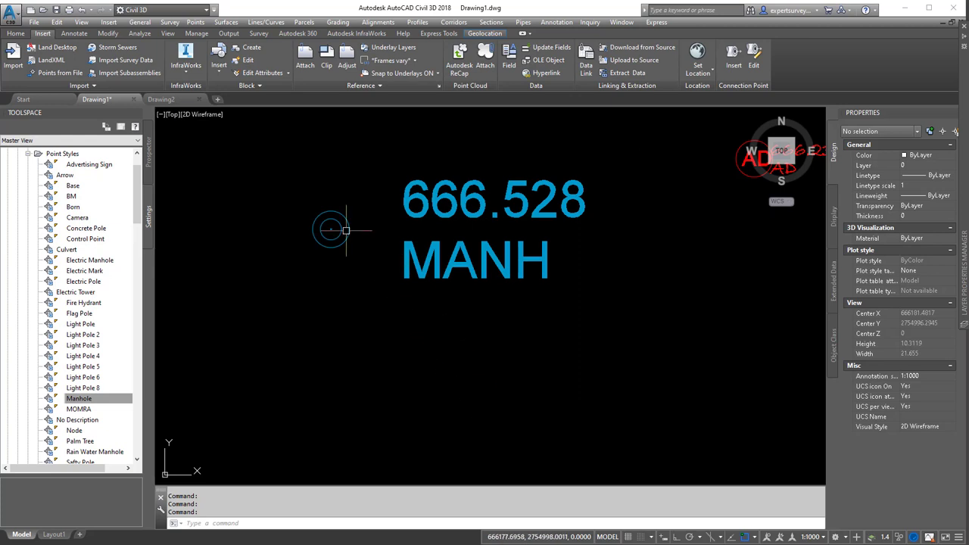
scroll(396, 292, down, 4)
scroll(396, 293, up, 4)
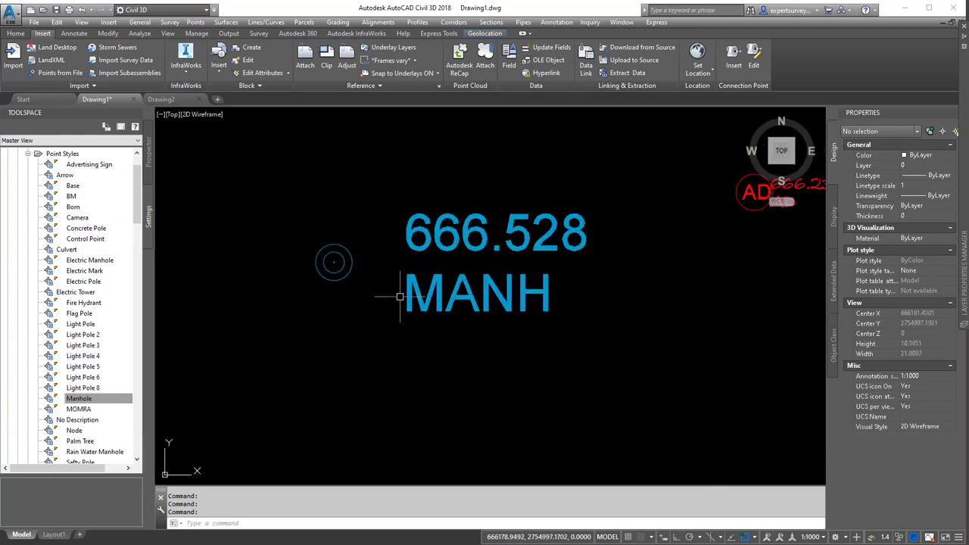
Step: Change the raw description of the SH point labelled 665.718 to MANH and apply the description keys to it
click(415, 303)
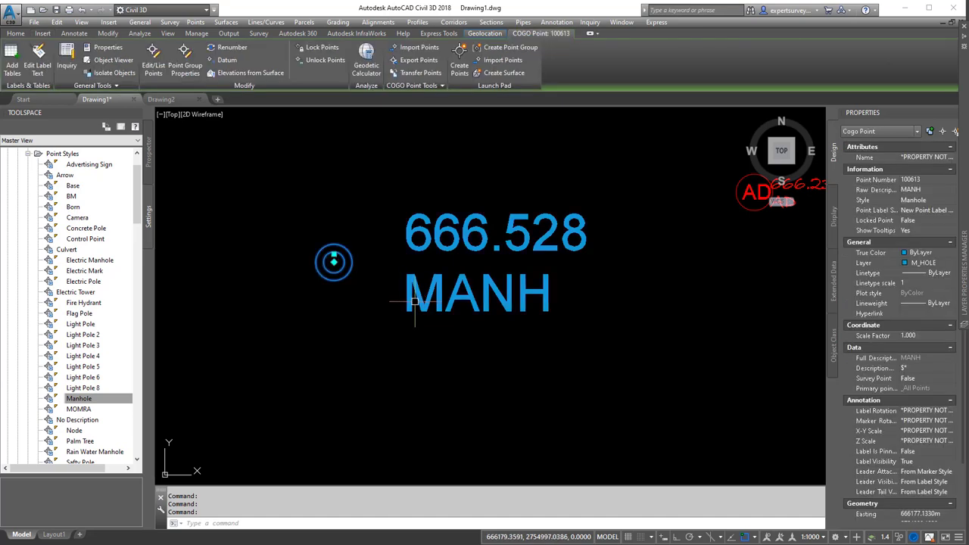
key(Escape)
scroll(275, 306, down, 8)
middle_drag(505, 331, 353, 452)
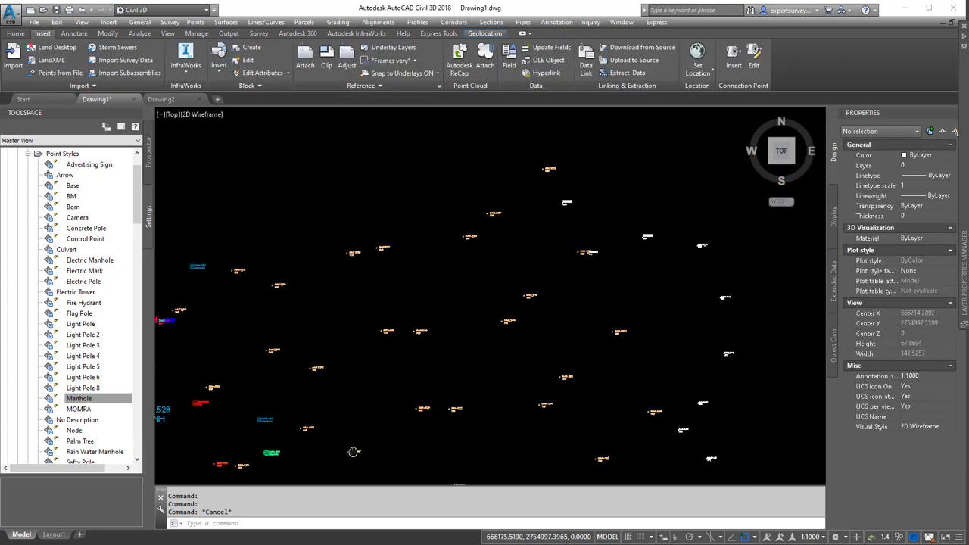
scroll(563, 206, up, 6)
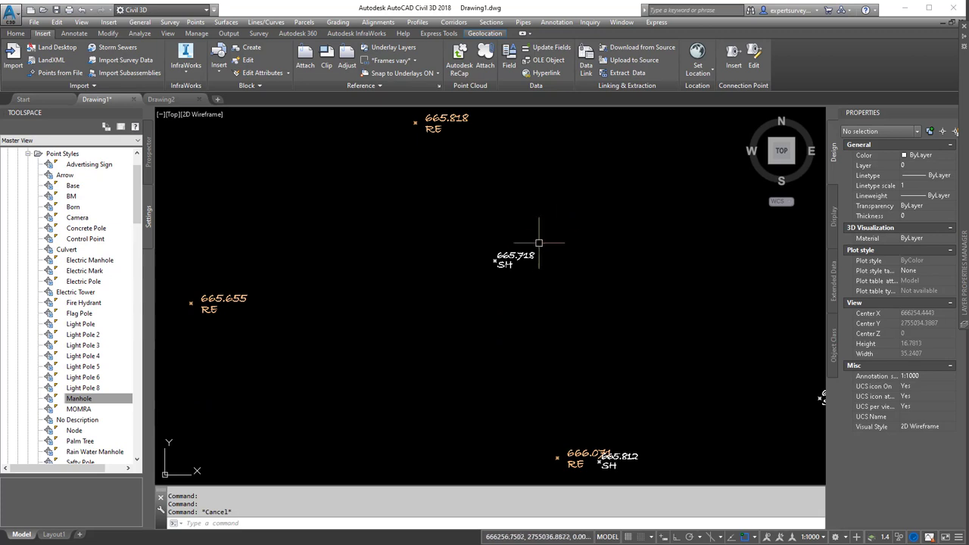
click(516, 257)
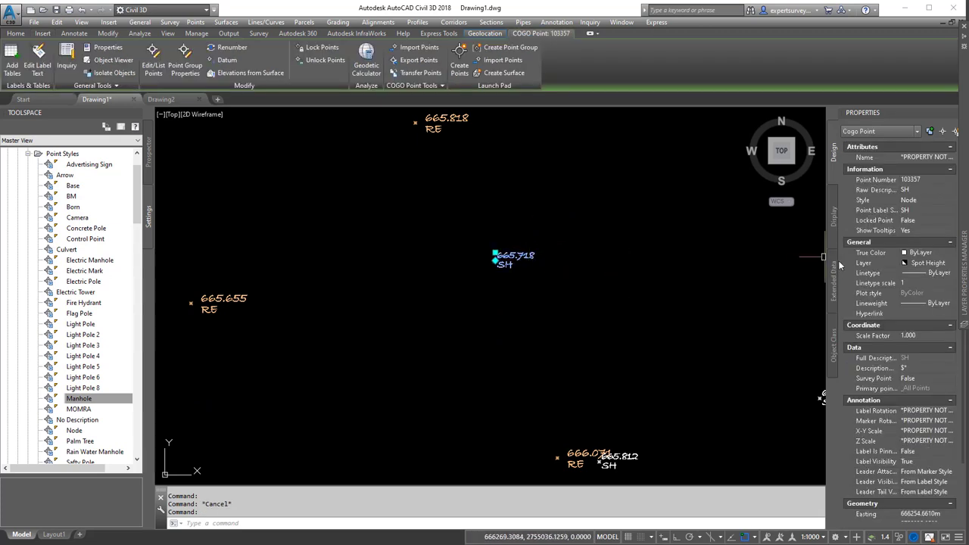
click(910, 195)
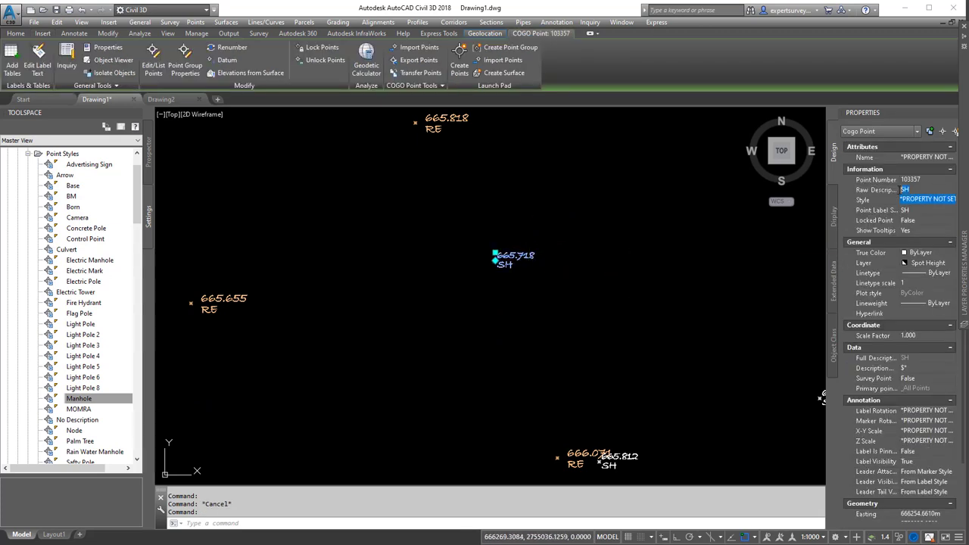
text(MAN)
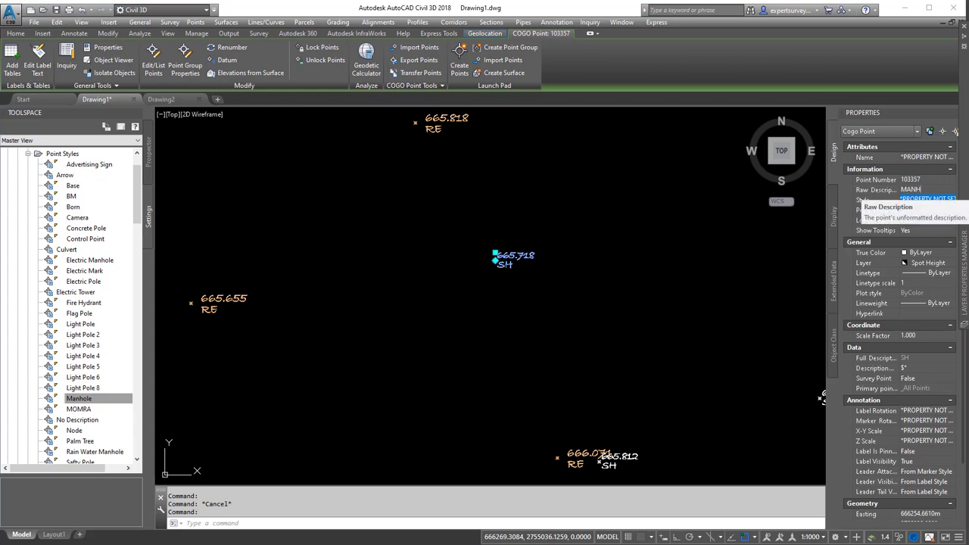
text(H)
right_click(552, 197)
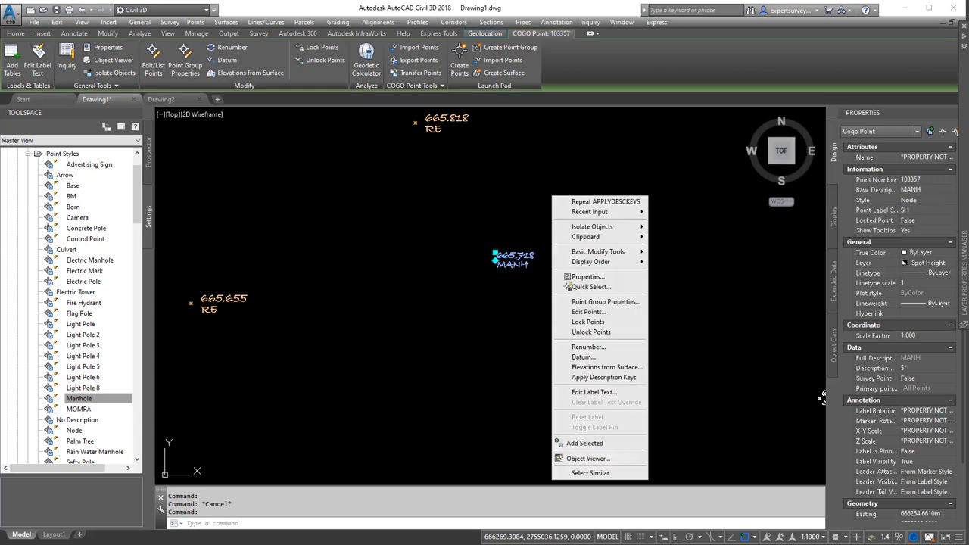
click(609, 377)
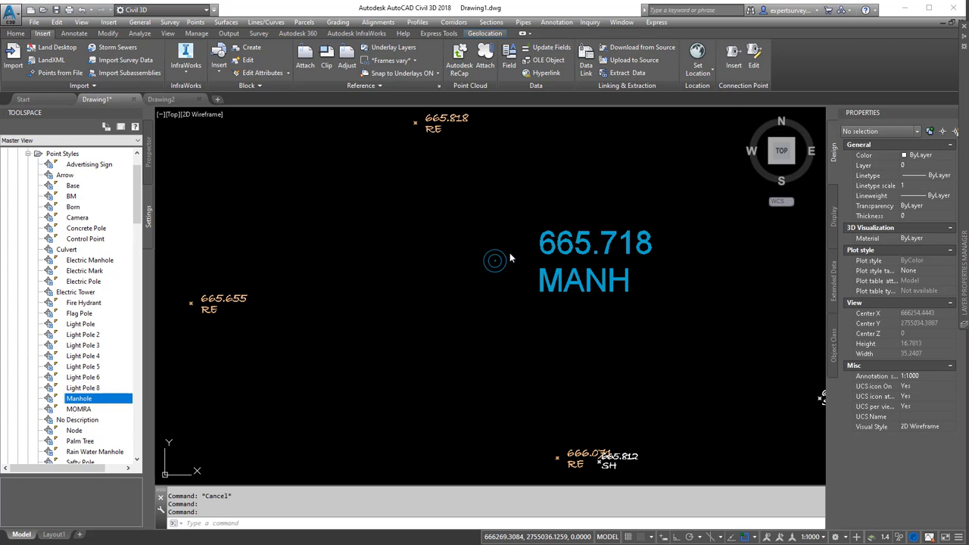
Step: Set the font of the New Point Label Style's contents to Arial Rounded MT Bold and save the label style
middle_drag(520, 276, 499, 276)
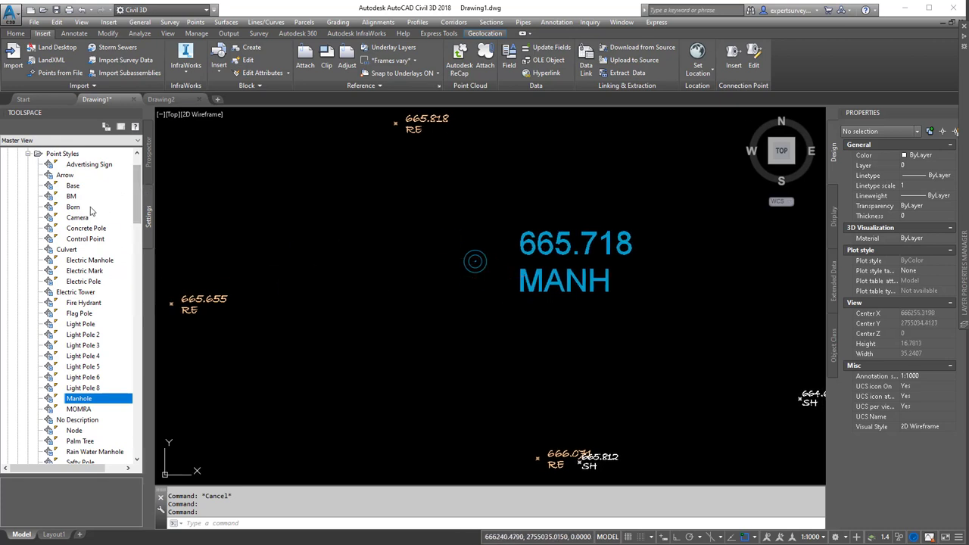
click(28, 153)
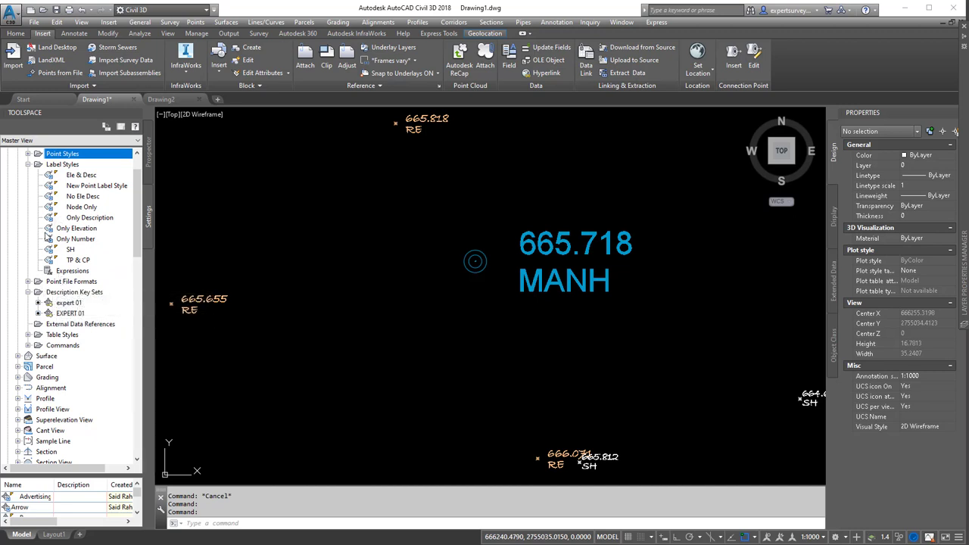
double_click(93, 186)
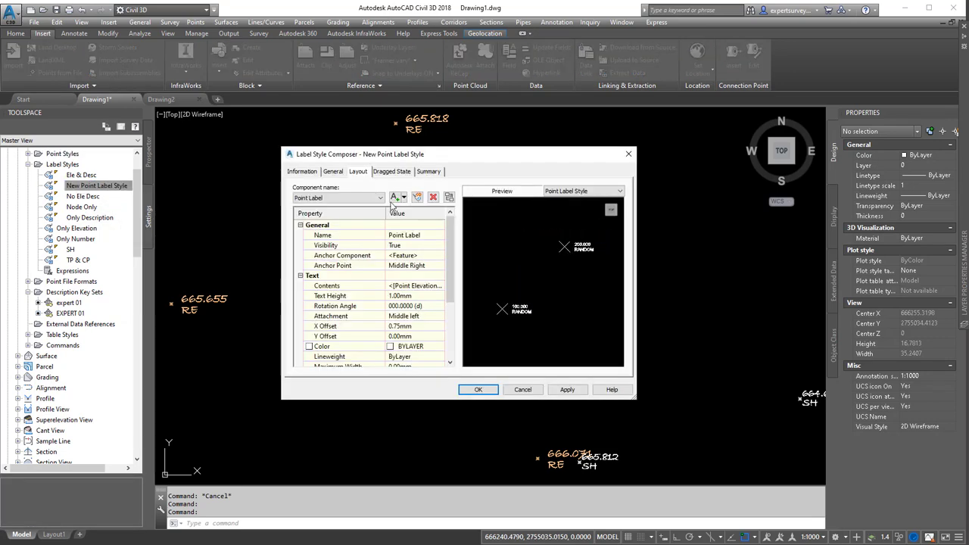
click(423, 286)
click(440, 286)
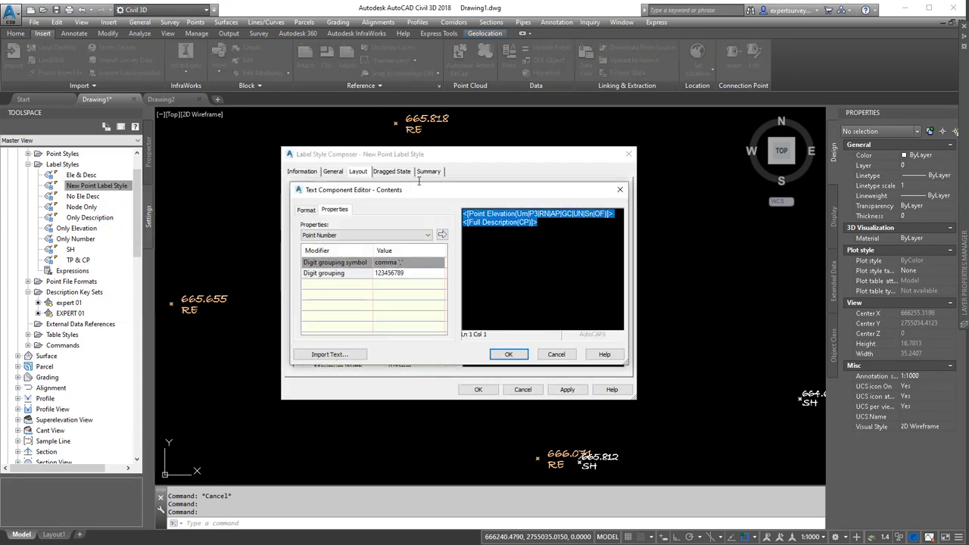
click(307, 211)
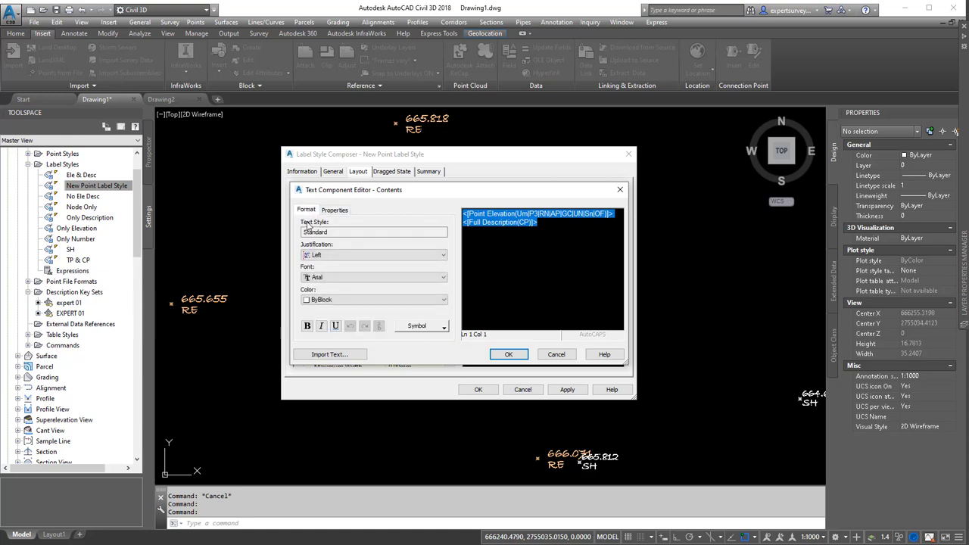
click(444, 280)
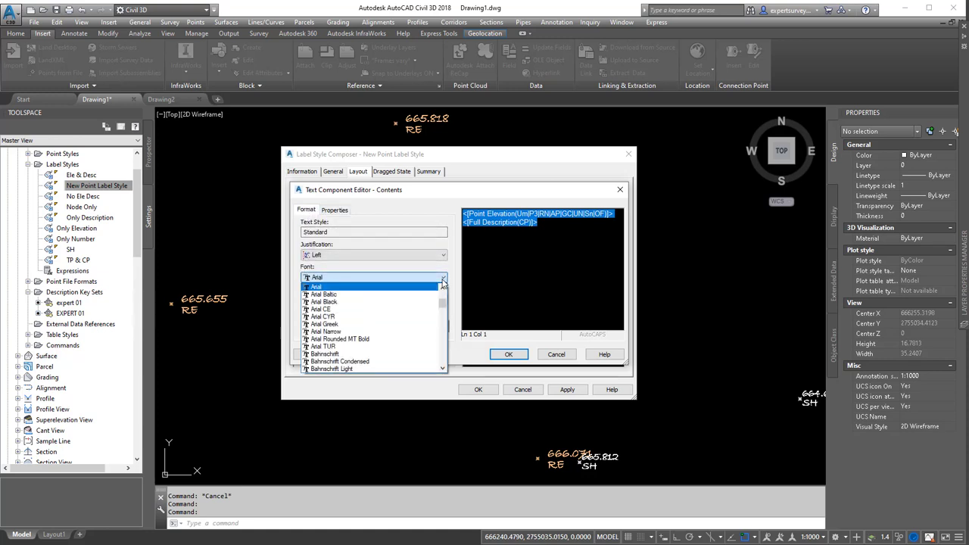
click(332, 339)
click(507, 354)
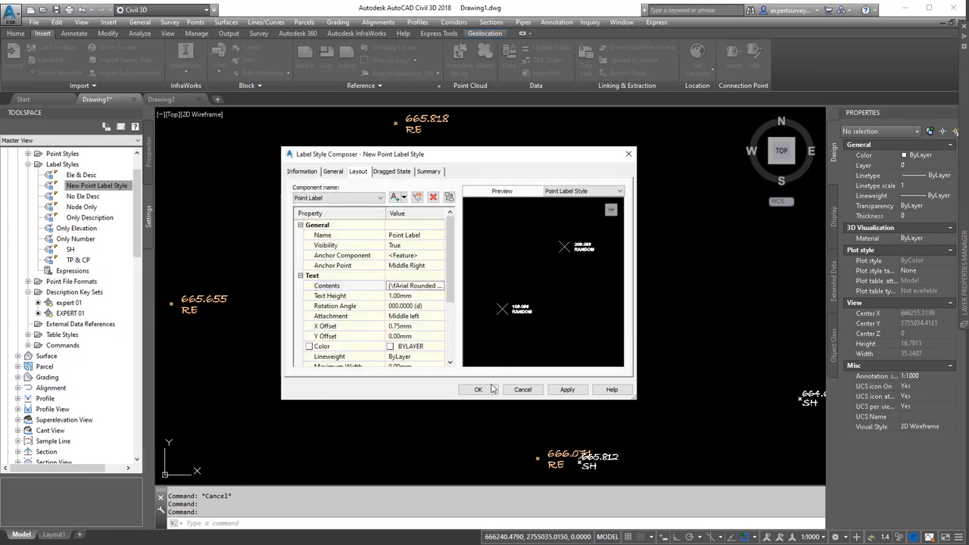
click(477, 389)
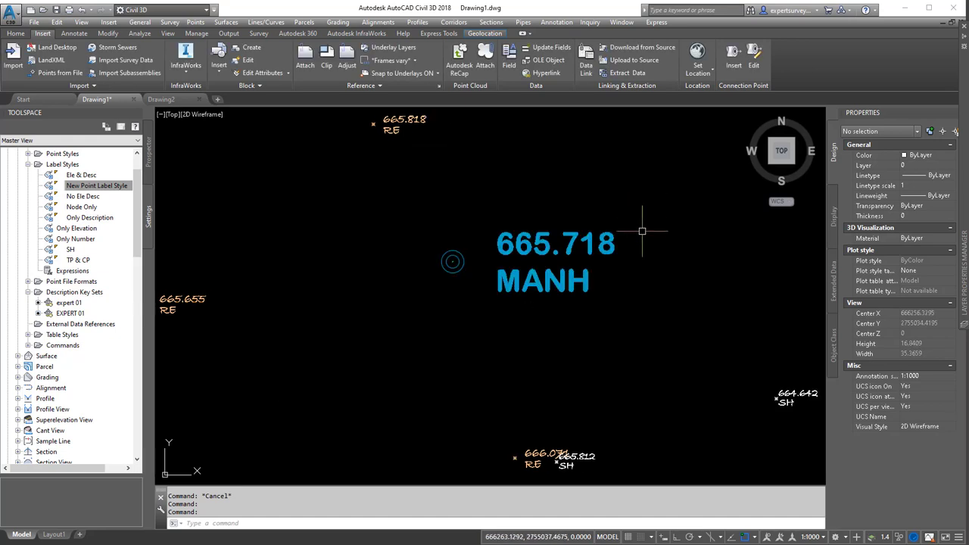